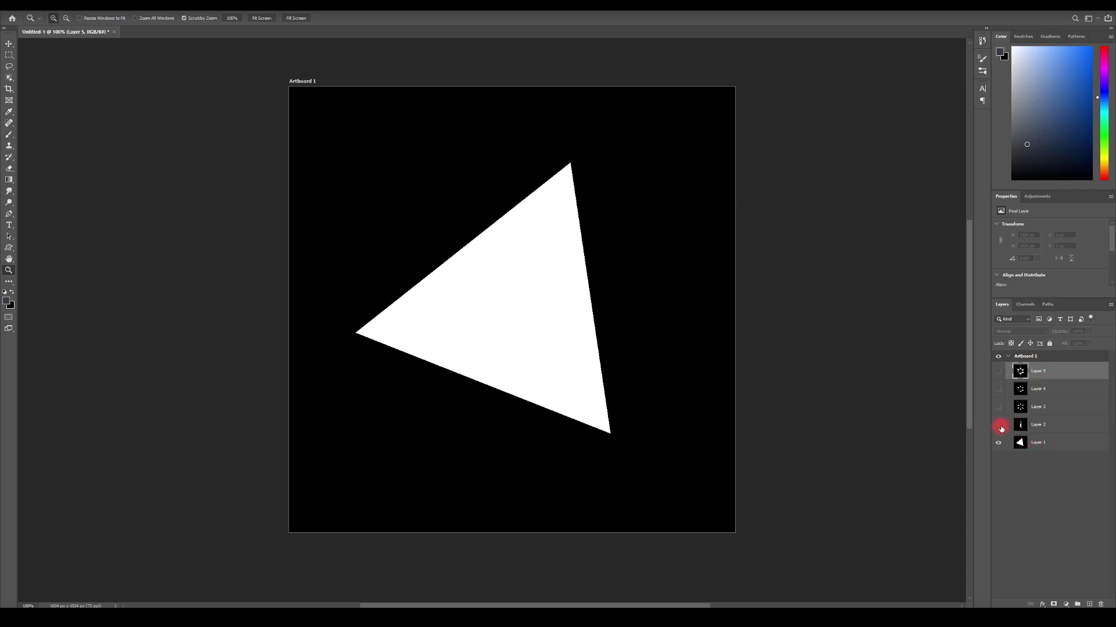
- Show Layer 2, Layer 3, Layer 4 and Layer 5 one after another above the white triangle
left_click(1000, 426)
left_click(999, 409)
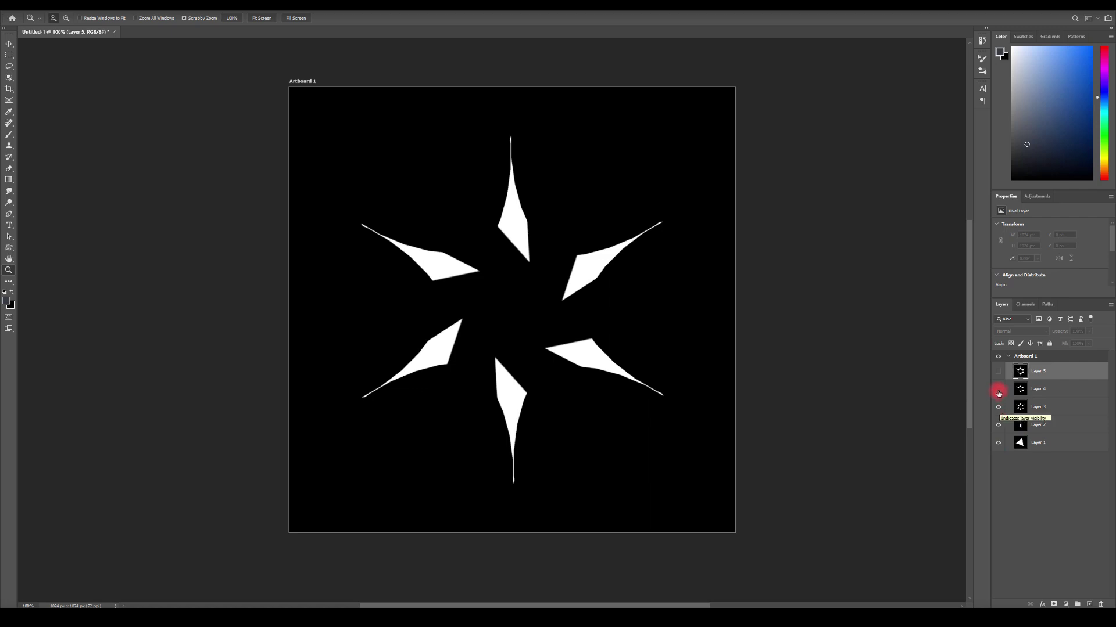
left_click(999, 394)
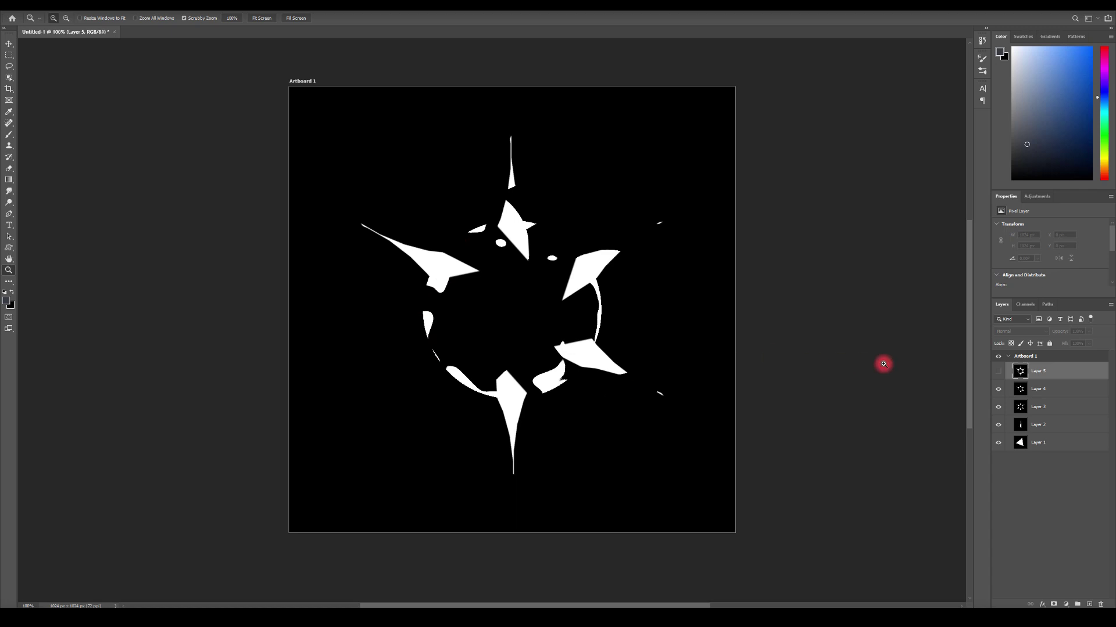
left_click(999, 372)
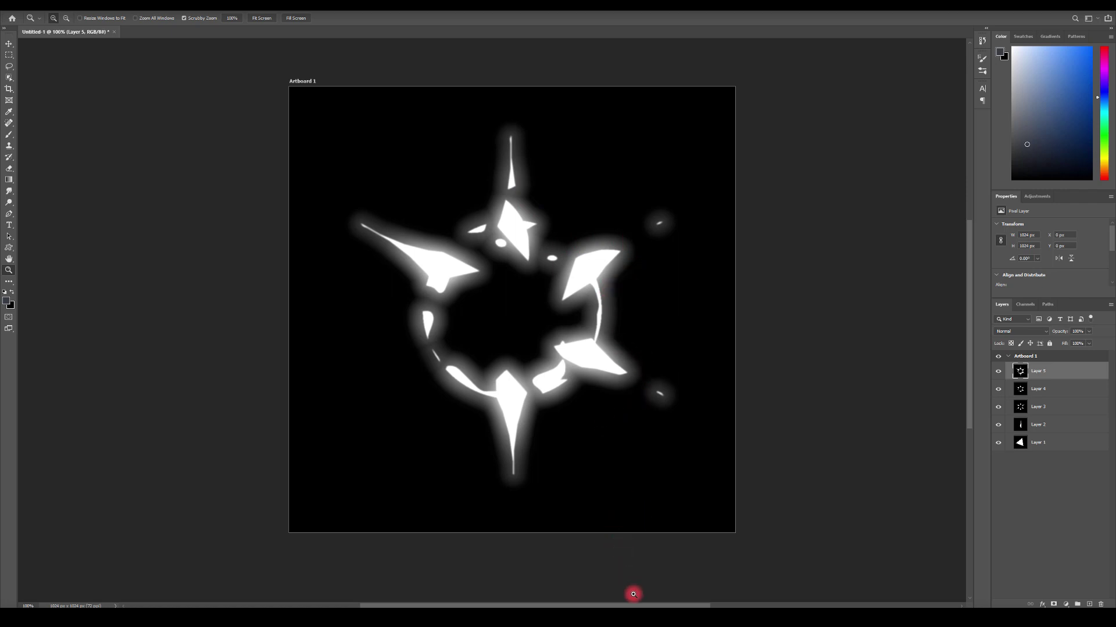
- Switch to the Impact_Test Niagara system in Unreal Engine and preview the Hit, ring and Hit001 emitters in isolation
mouse_move(639, 608)
left_click(655, 560)
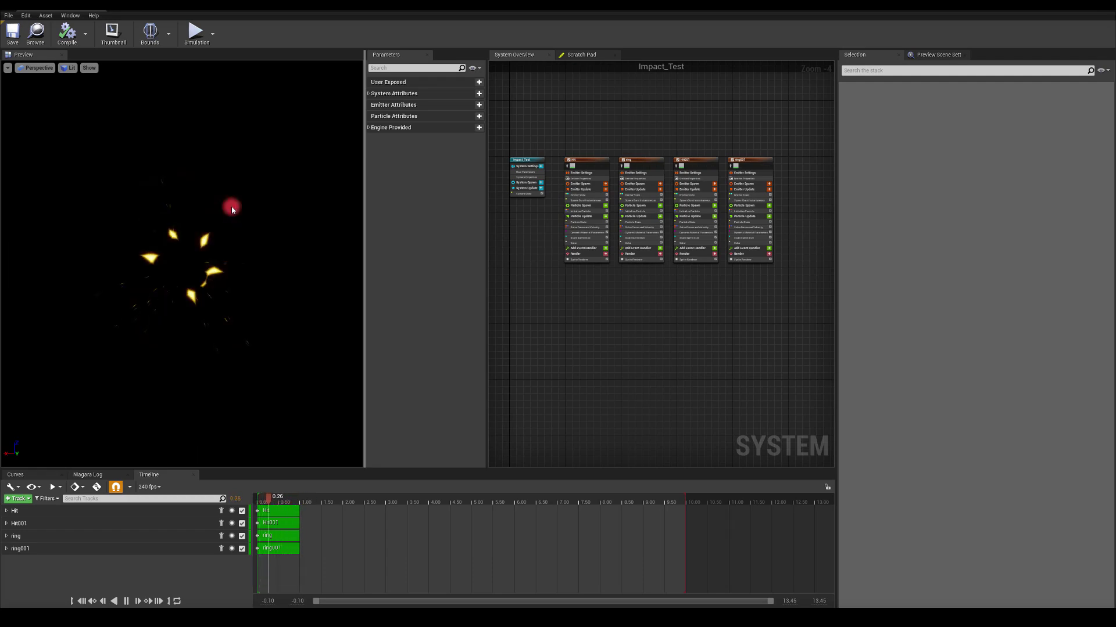
scroll(544, 155, "up", 2)
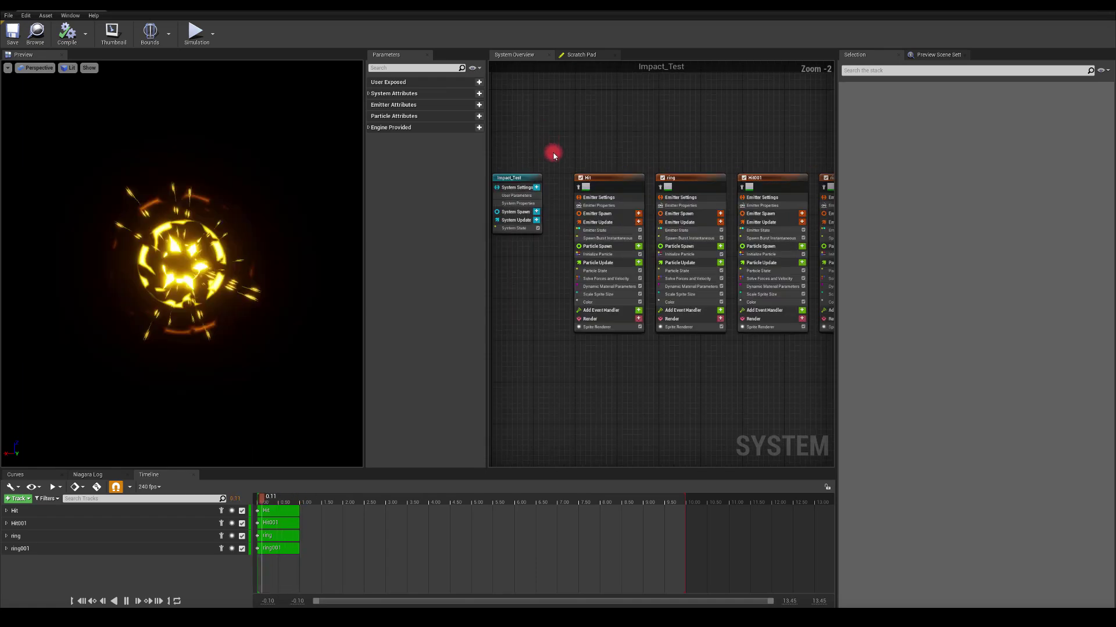
left_click(578, 183)
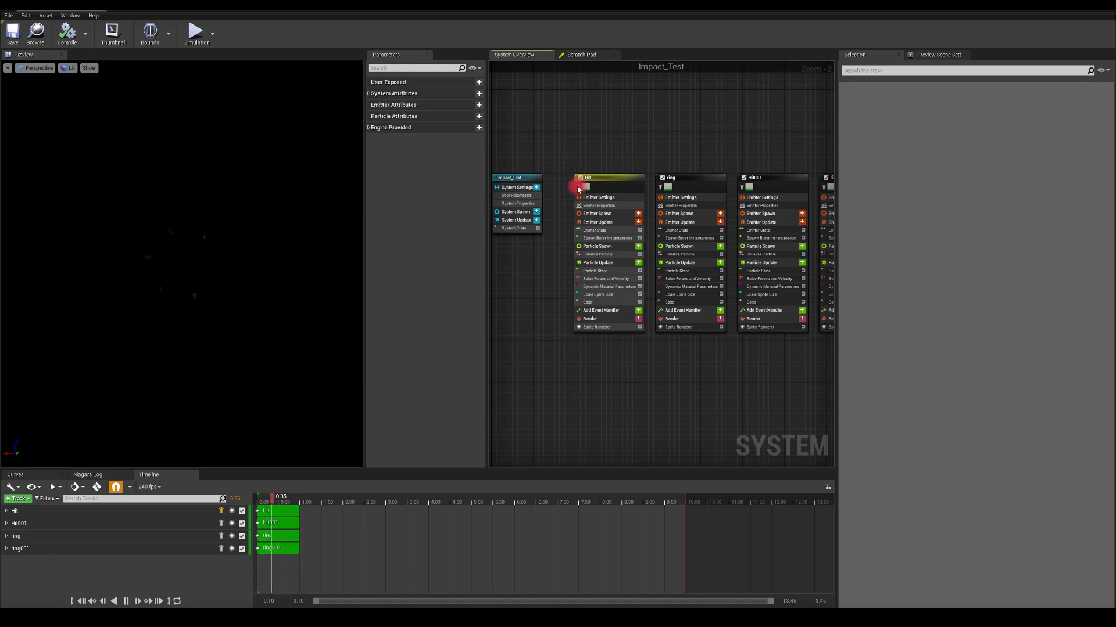
left_click(658, 192)
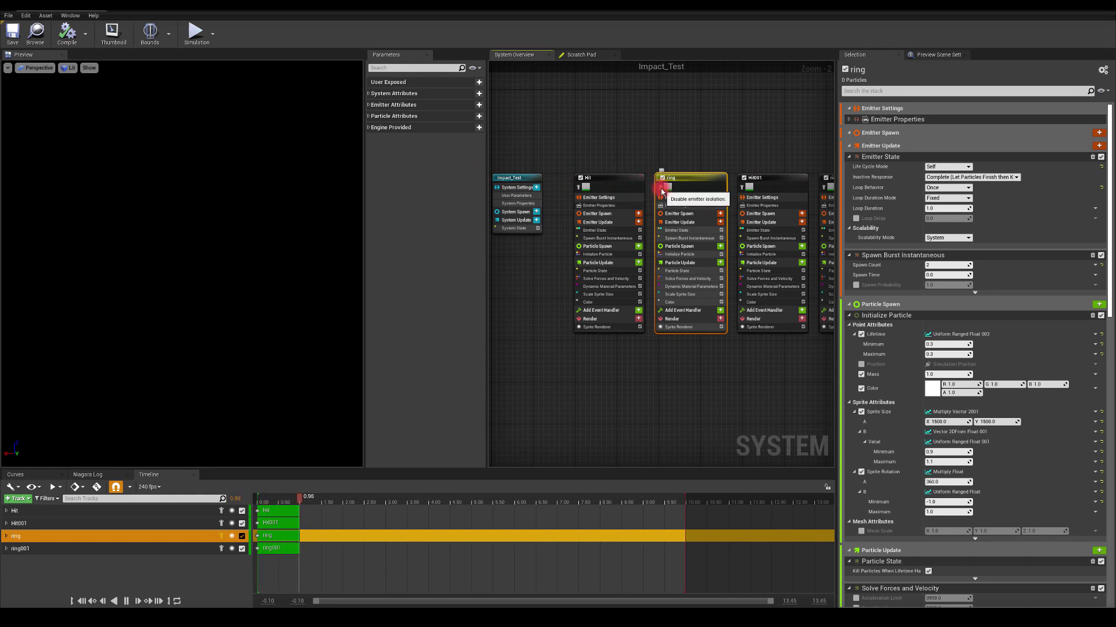
left_click(742, 187)
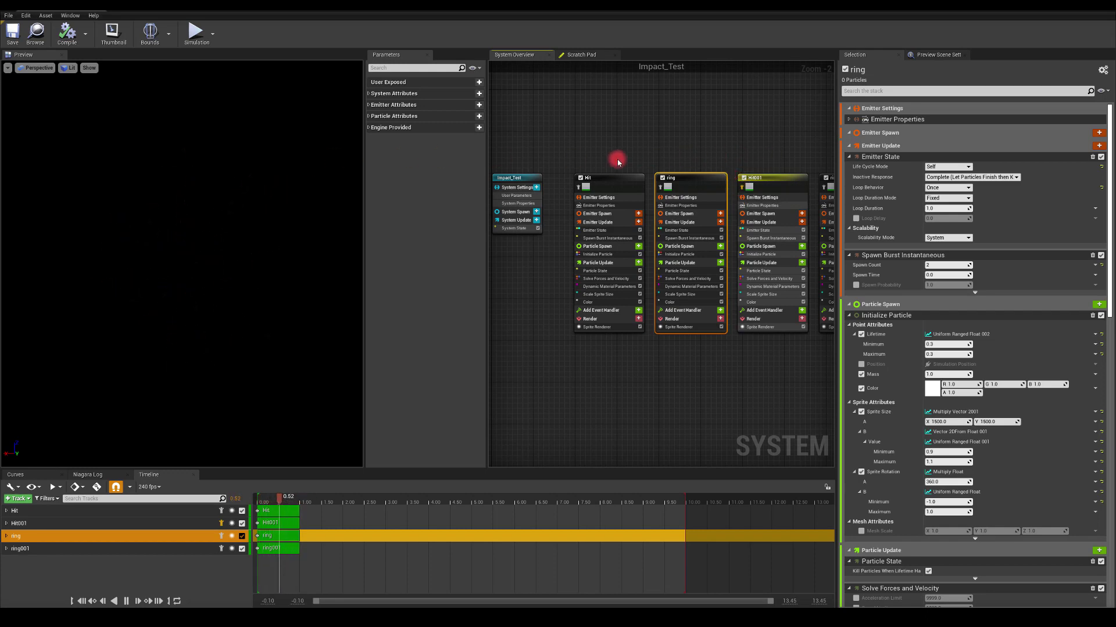
- Compare the Sprite Renderer pivot settings of the Hit001 and Hit emitters
left_click(761, 327)
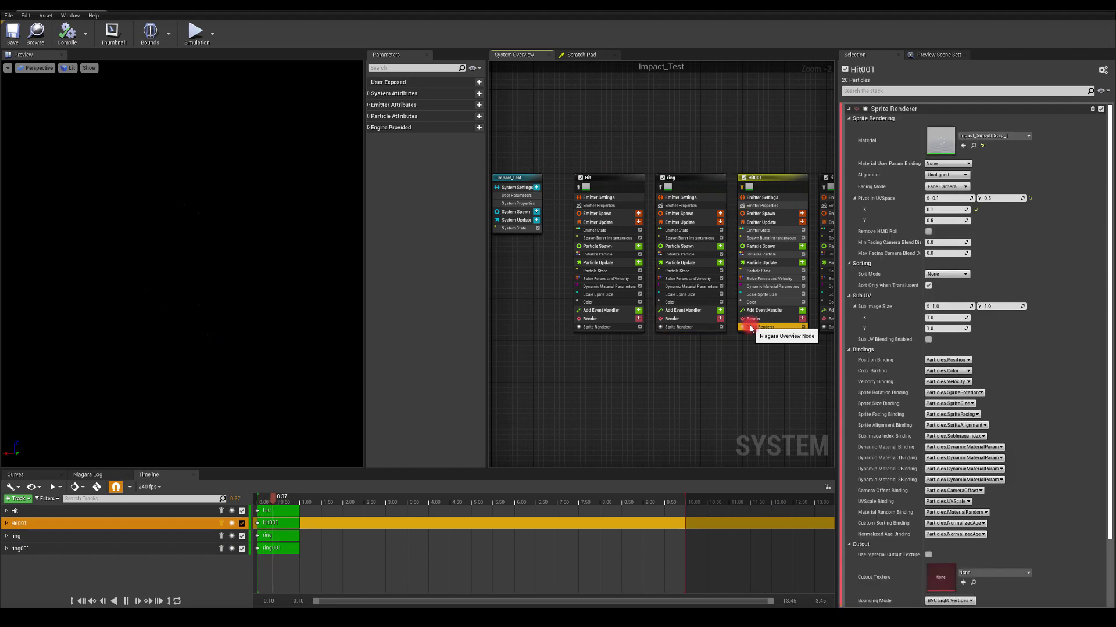
left_click(611, 327)
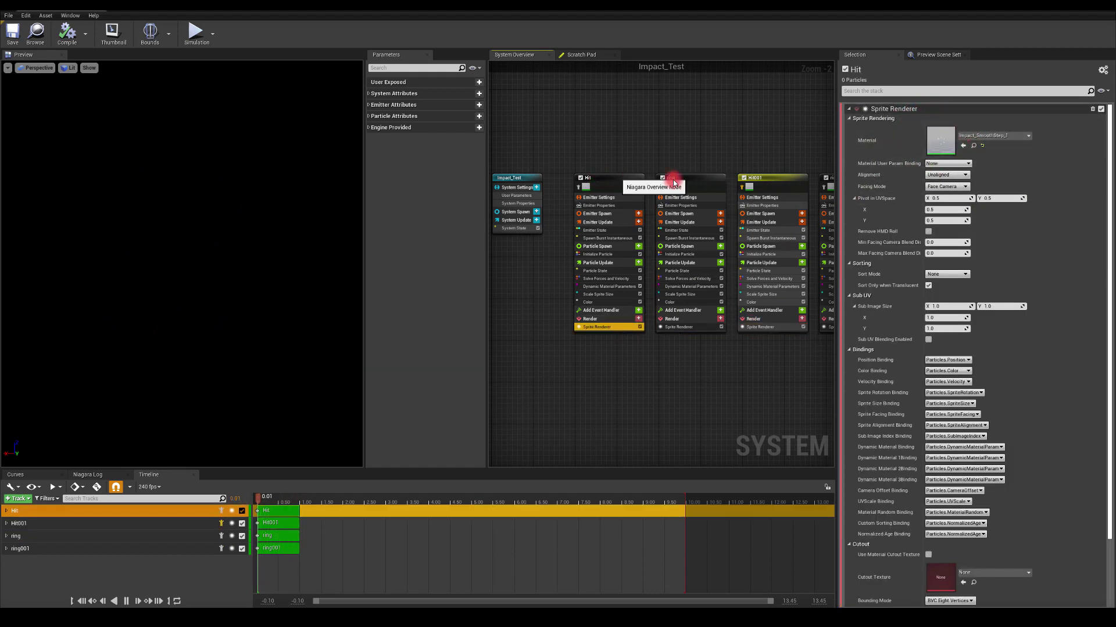
left_click(752, 327)
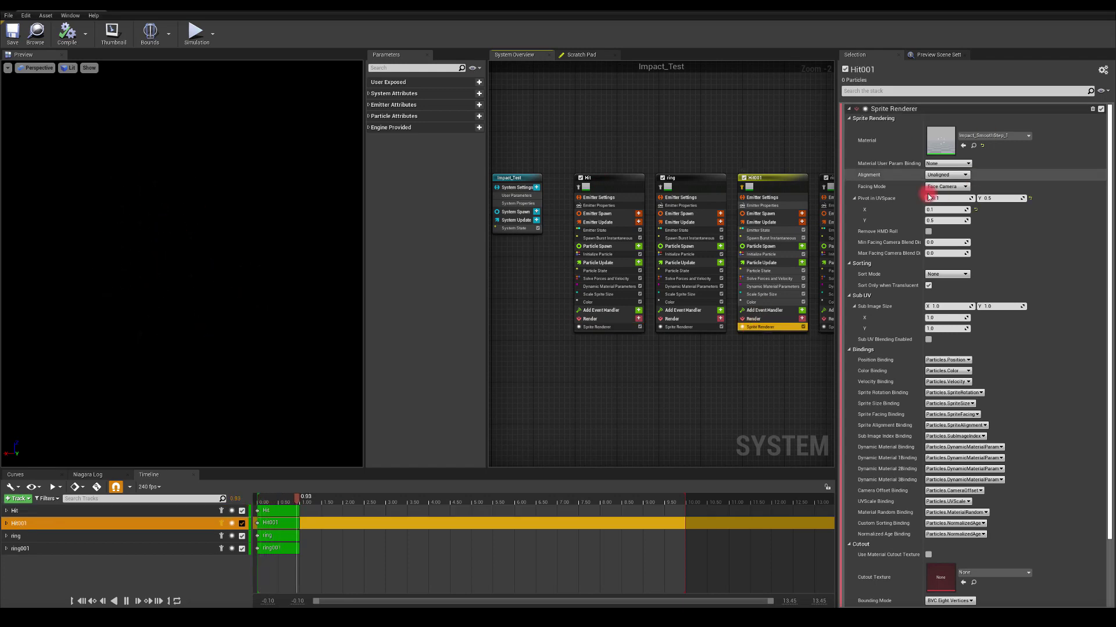
- Examine the X and Y scale factors in Hit001's Scale Sprite Size module, and isolate the ring001 emitter in the preview
left_click(757, 295)
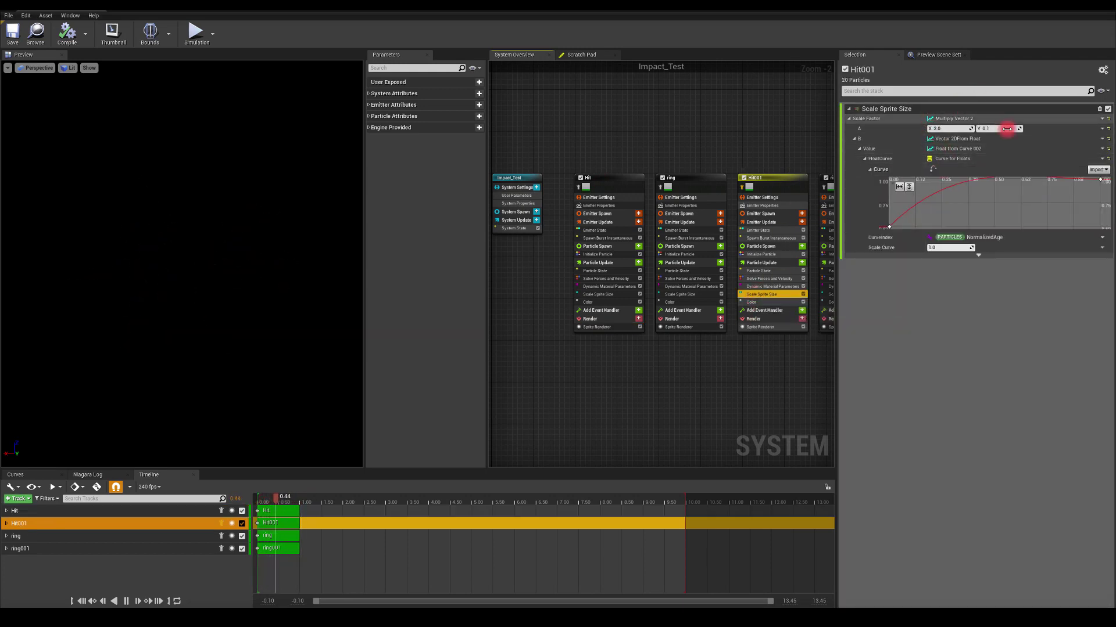
left_click(987, 127)
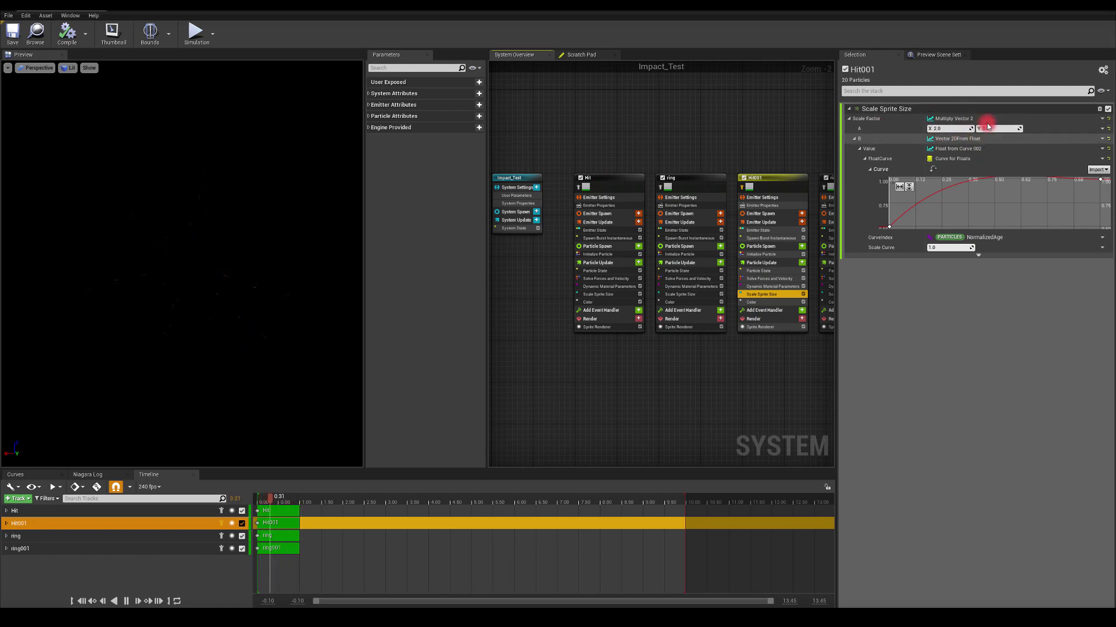
key("Return")
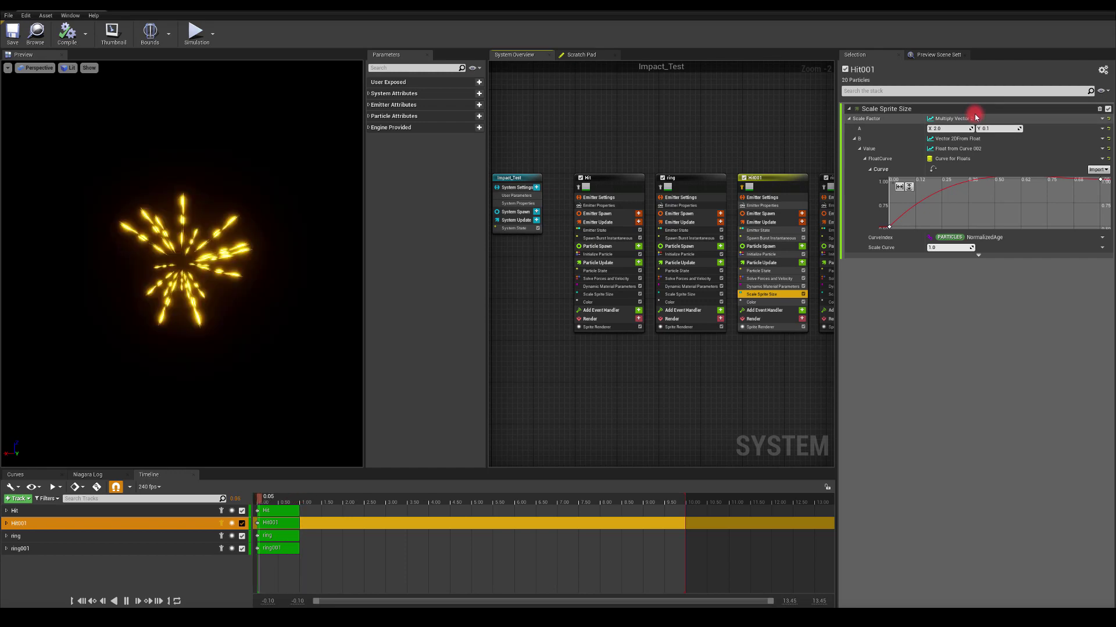
left_click(941, 129)
key("Return")
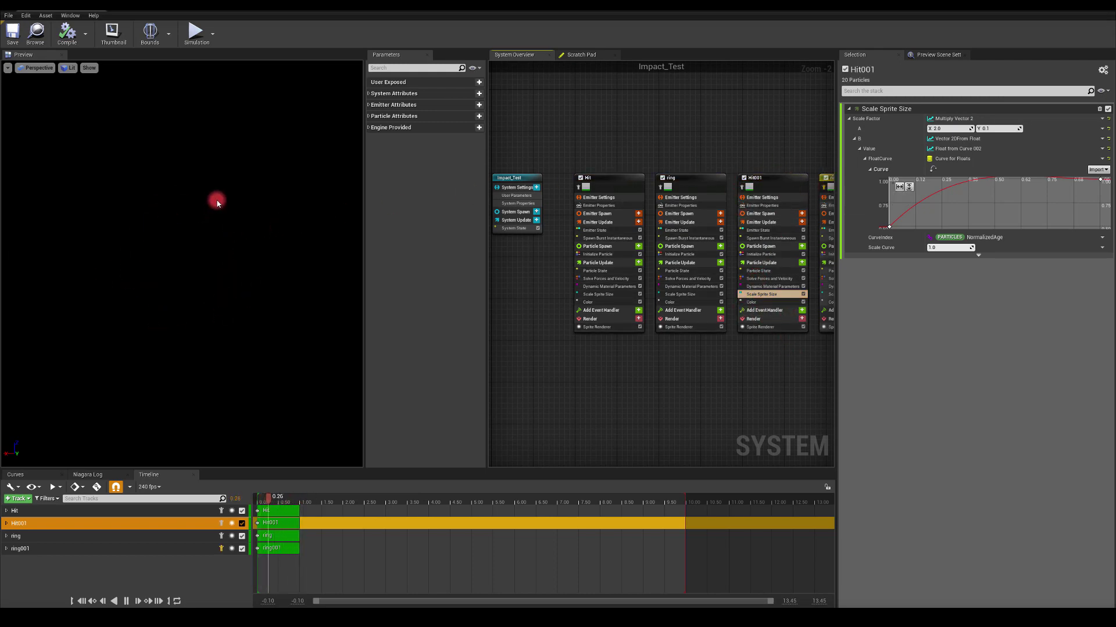
left_click(823, 190)
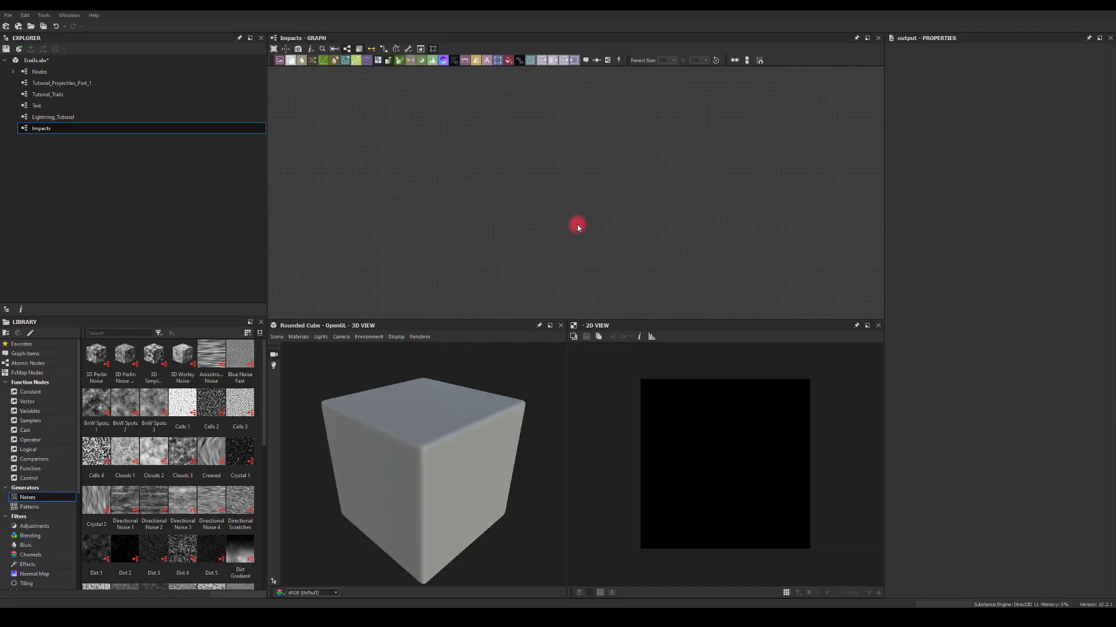
- Add a Polygon 1 node to the empty Impacts graph and move it slightly up and left
key("space")
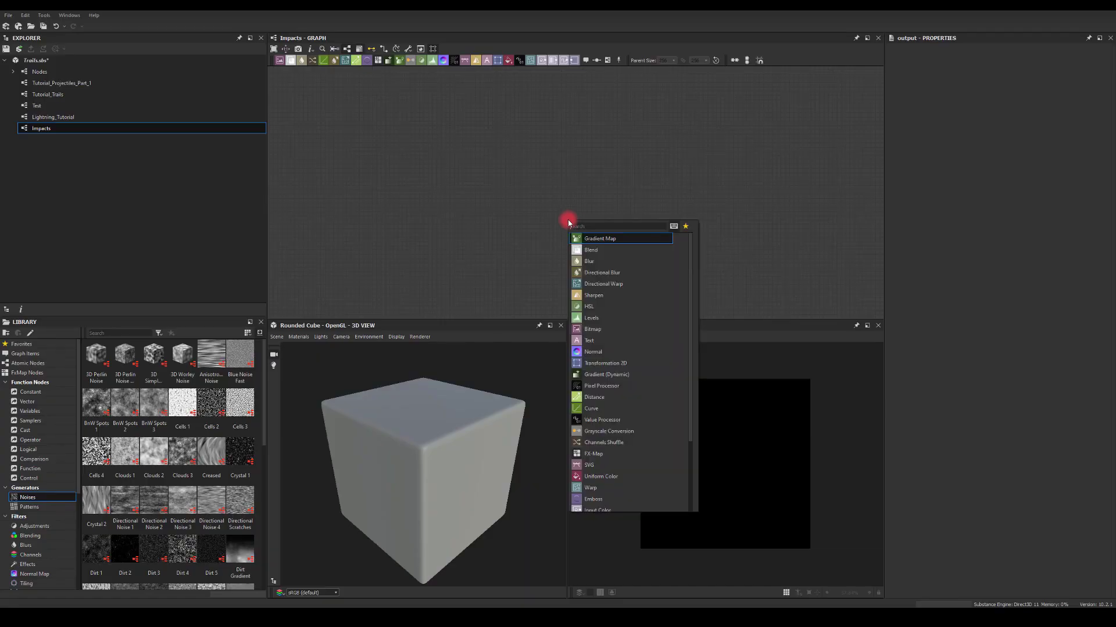
type("polyg")
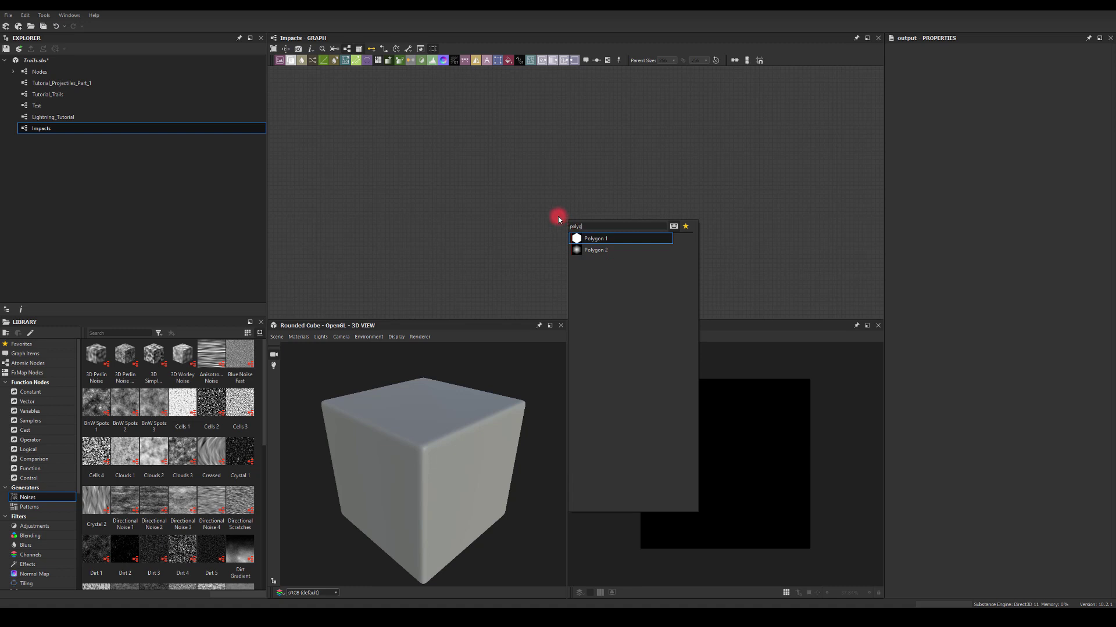
left_click(600, 239)
left_click_drag(568, 219, 533, 200)
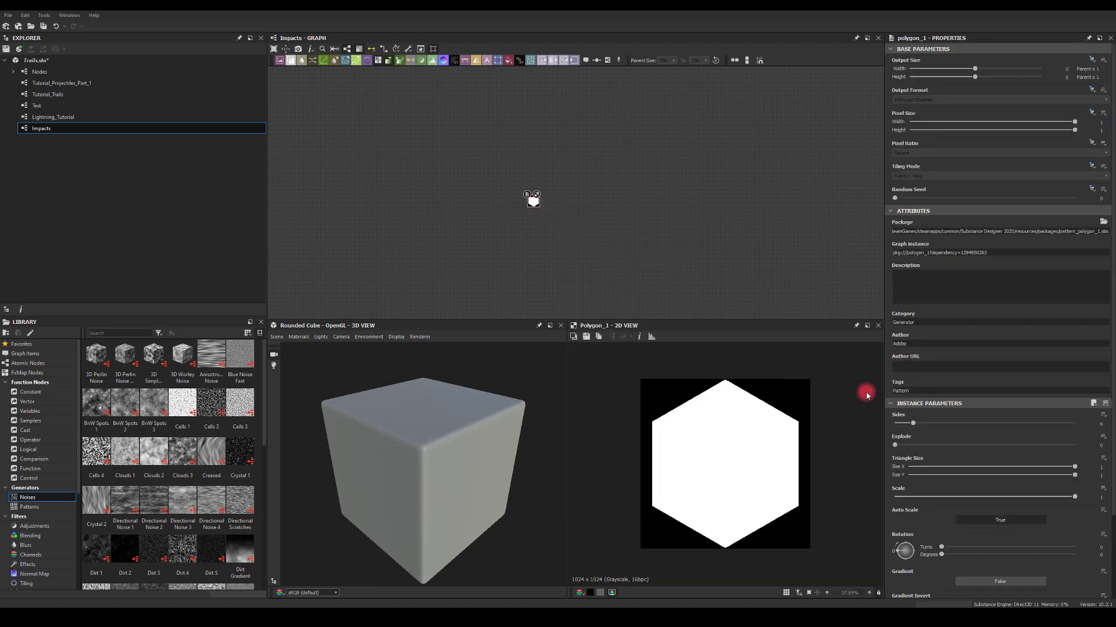
- Turn the polygon into a triangle with 3 sides, a scale of 0.77 and a rotation of 0.2 turns
left_click_drag(914, 426, 898, 426)
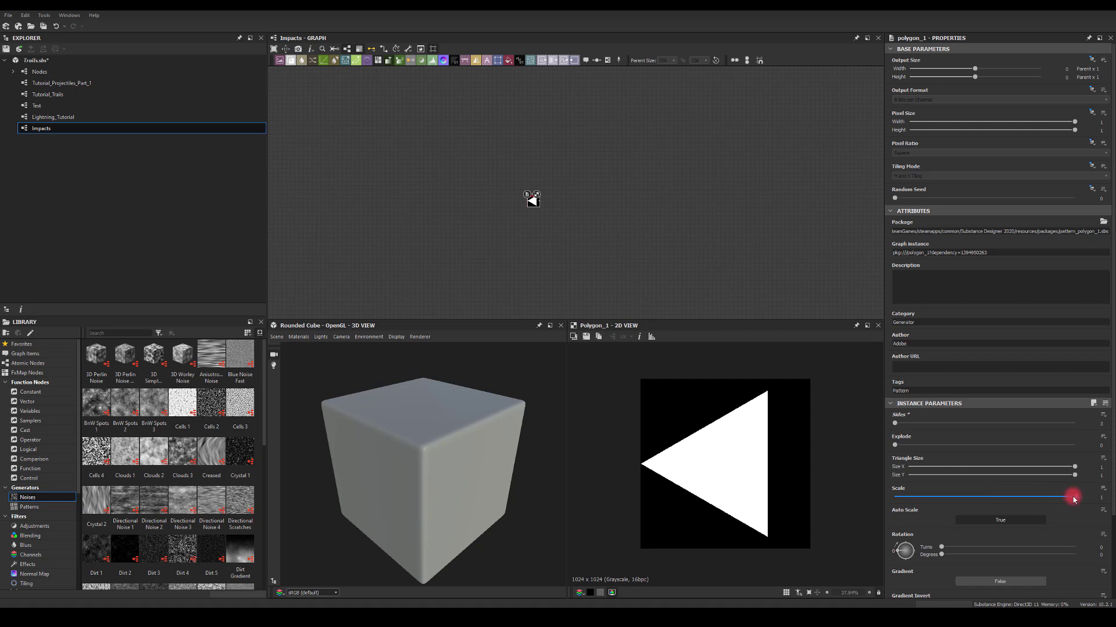
left_click_drag(1074, 499, 1033, 497)
left_click_drag(941, 547, 969, 546)
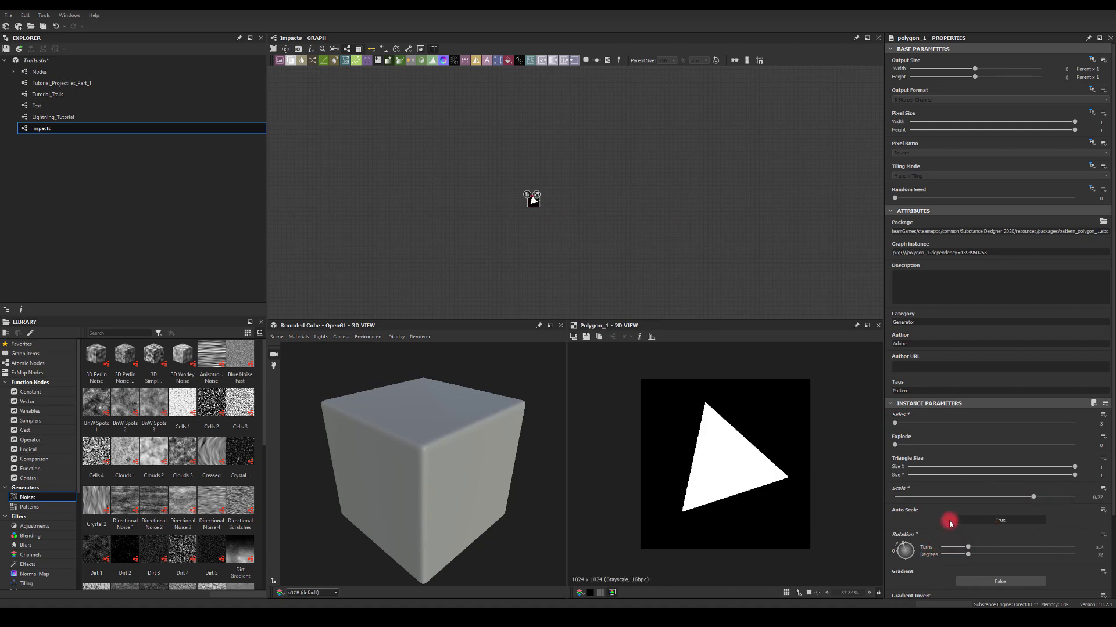
mouse_move(1071, 474)
left_mouse_down()
mouse_move(1021, 472)
mouse_move(1091, 478)
mouse_move(1075, 465)
mouse_move(1006, 468)
mouse_move(1083, 477)
left_mouse_up()
- Connect a Transformation 2D node to the polygon's output and place it close beside the polygon node
scroll(567, 258, "up", 2)
left_click_drag(530, 171, 589, 173)
type("tran")
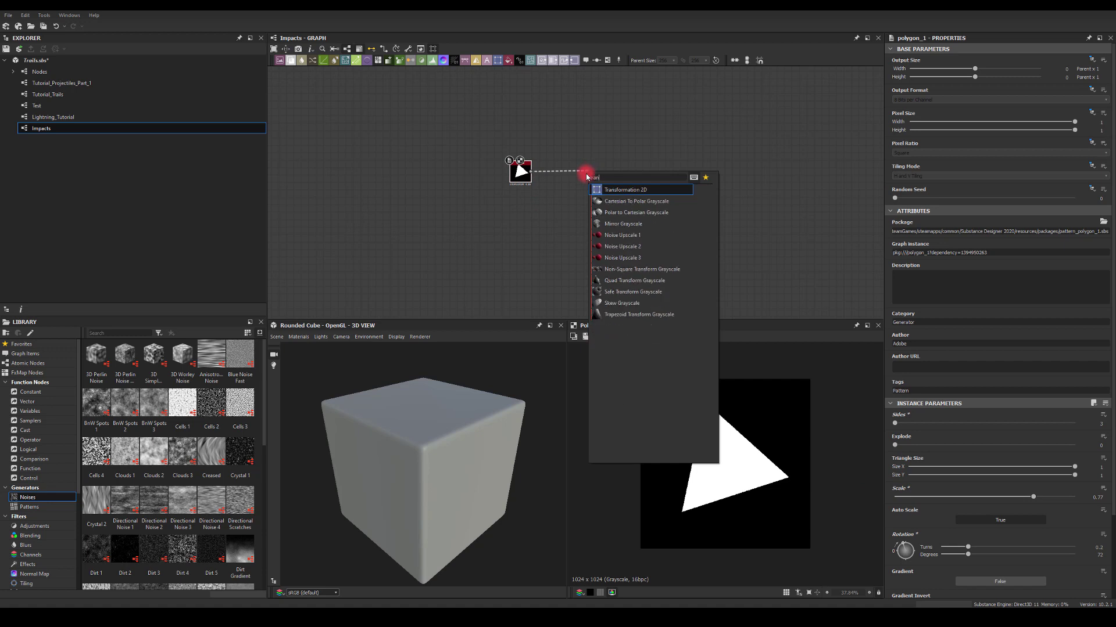
left_click(609, 190)
right_click(560, 169)
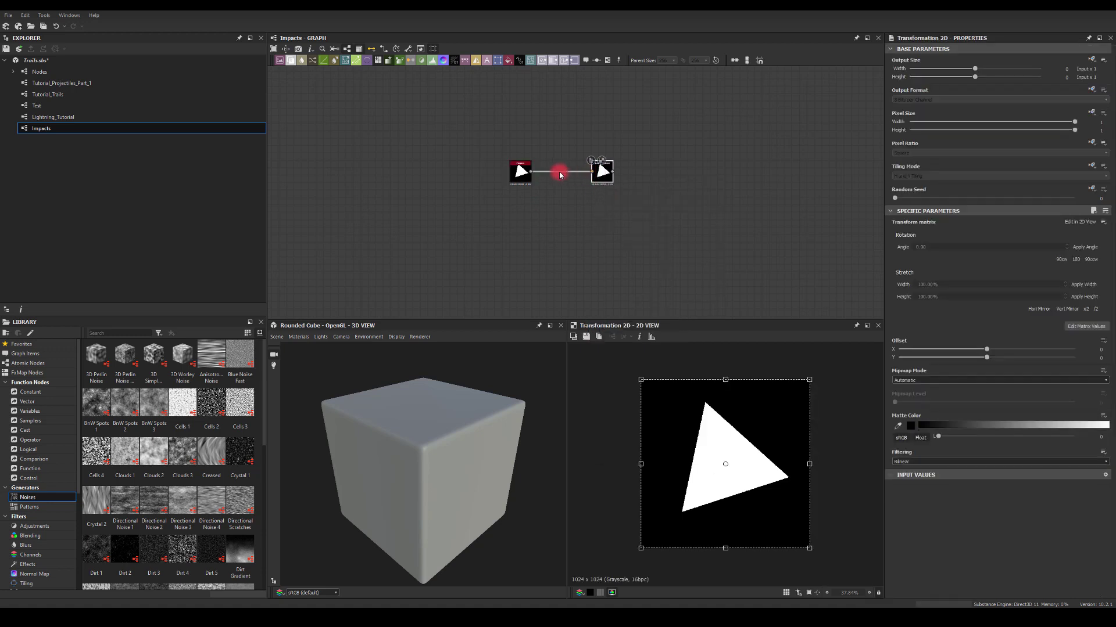
left_click(602, 170)
left_click_drag(602, 170, 563, 174)
- Override the Transformation 2D node's inherited tiling mode and set it to No Tiling
left_click(951, 283)
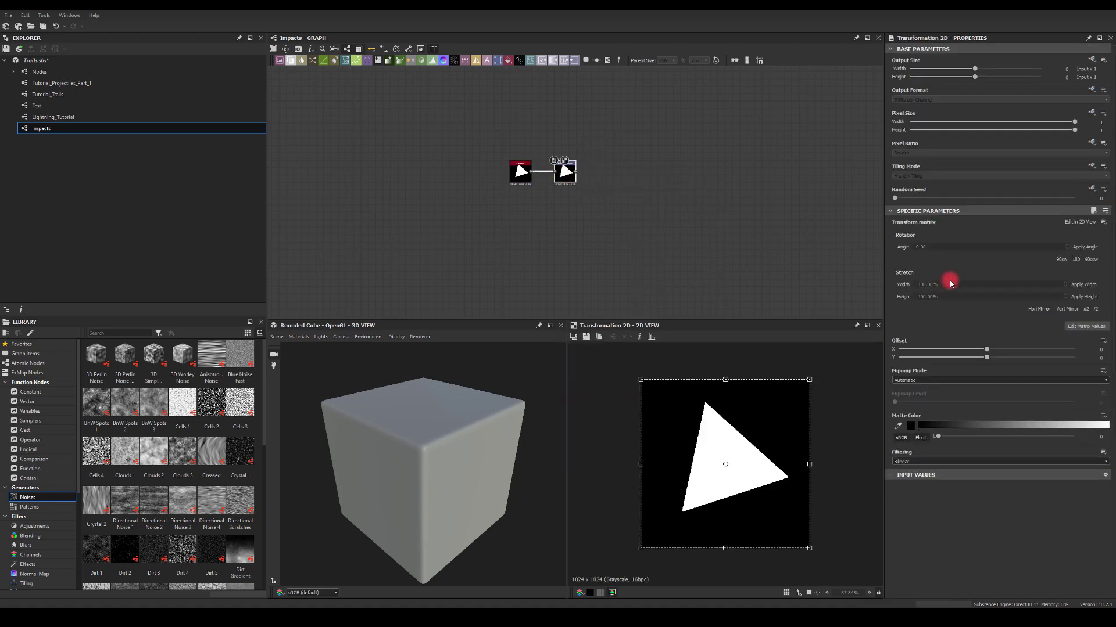
left_click(1091, 168)
left_click(1069, 198)
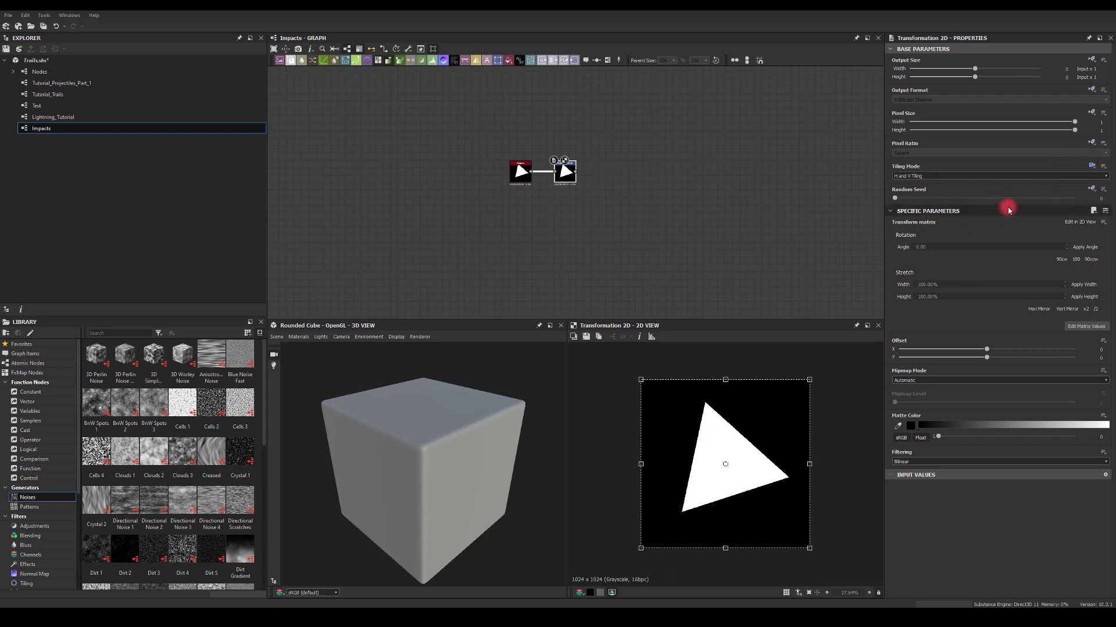
left_click(1085, 177)
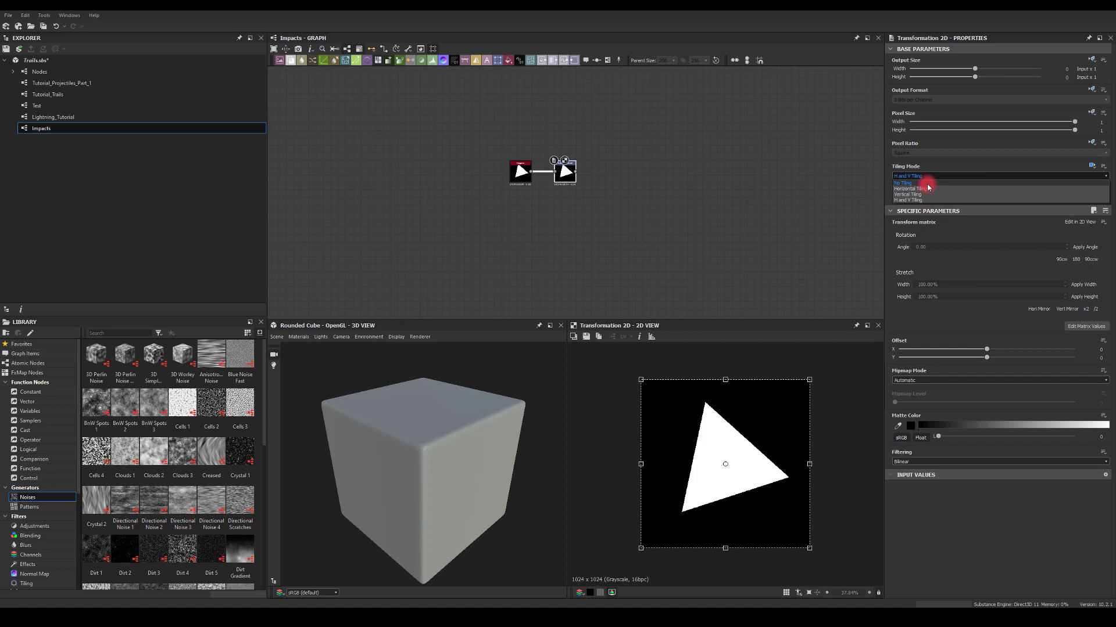
left_click(928, 183)
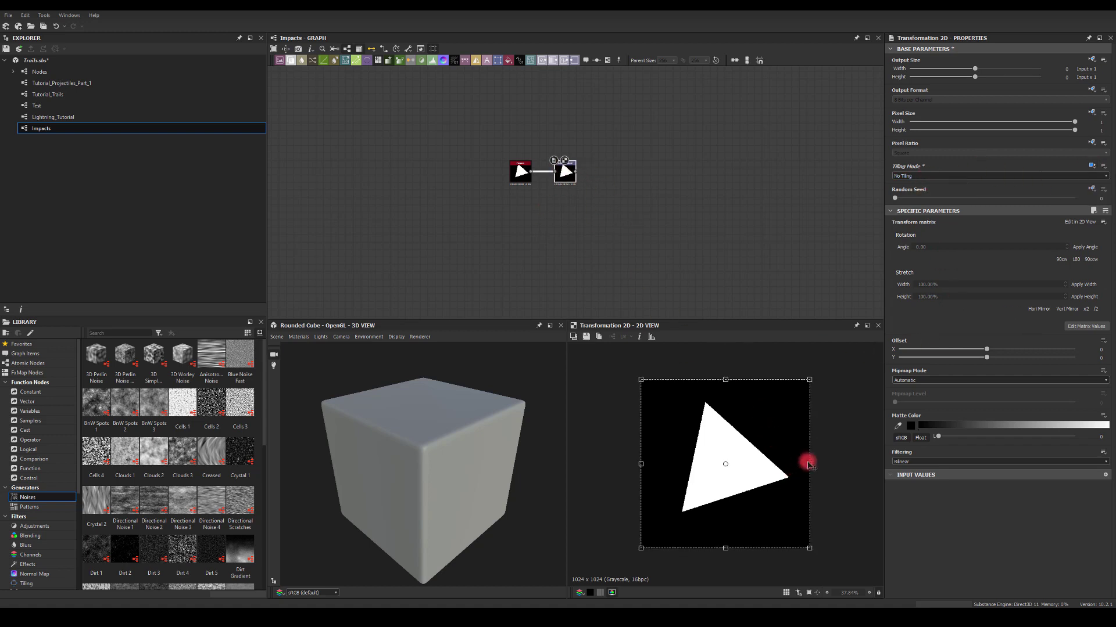
- Squash the triangle horizontally to a little over half its width, tilt it slightly and move it back near the canvas centre
left_click_drag(806, 463, 736, 459)
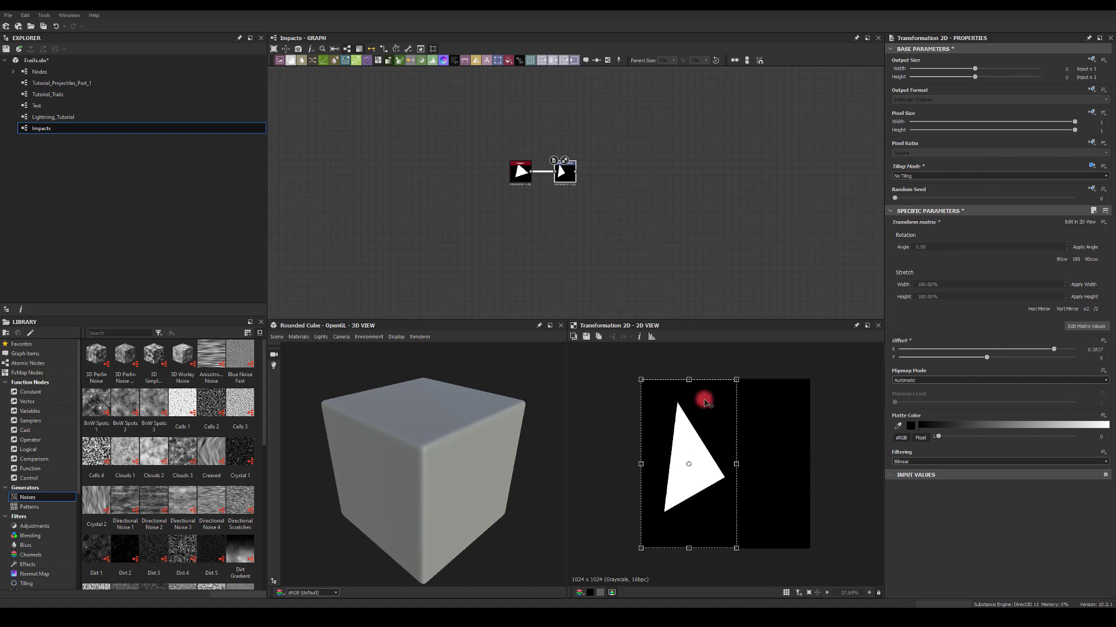
left_click_drag(687, 371, 699, 368)
left_click_drag(702, 419, 724, 426)
left_click(640, 254)
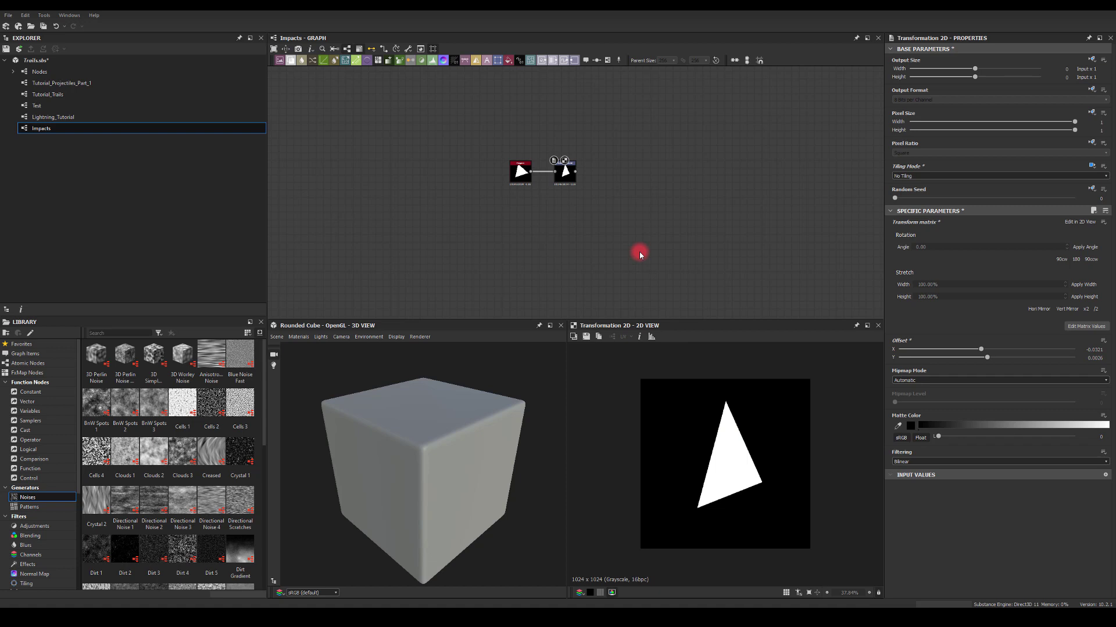
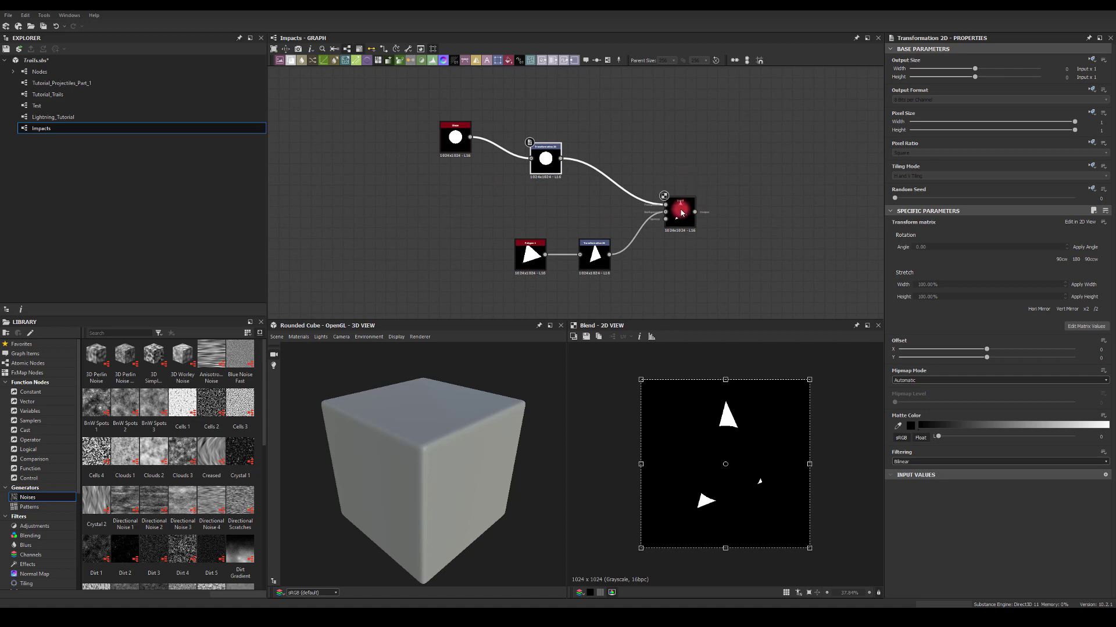
- Stretch the circle's Transformation 2D into a tall, narrow, slightly tilted shape that cuts a concave curve into the triangle's left edge
left_click(682, 214)
left_click(545, 160)
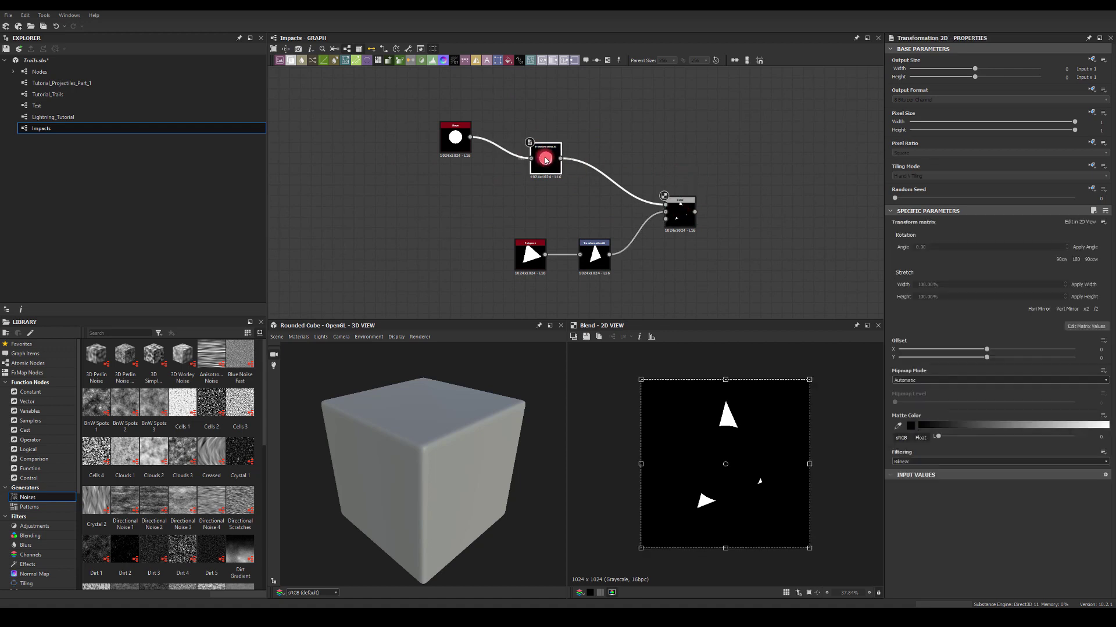
left_click_drag(808, 464, 723, 457)
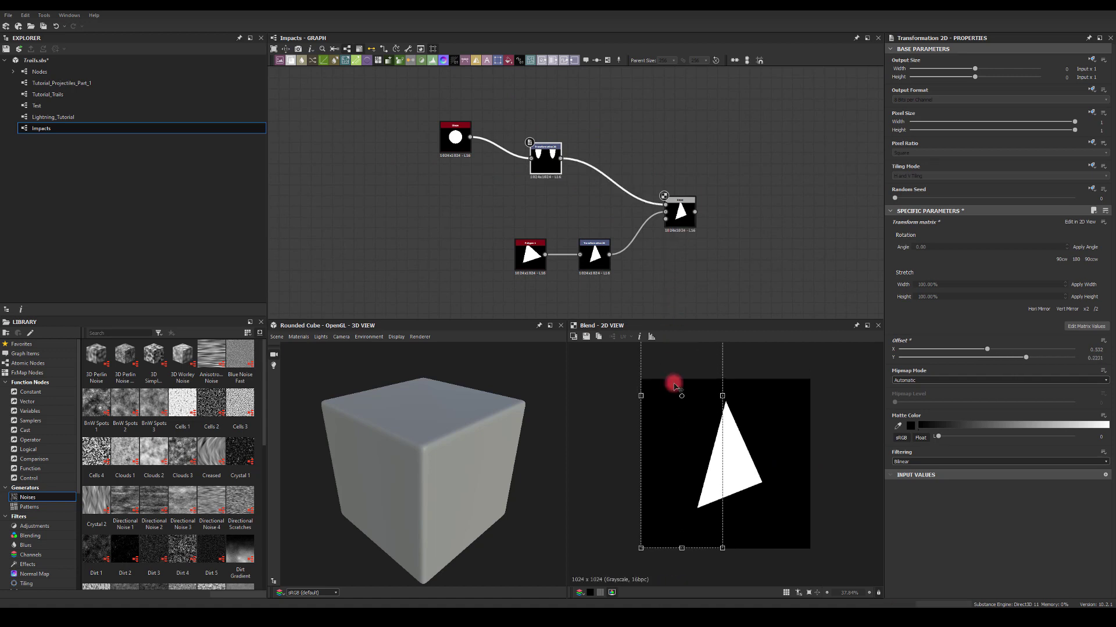
left_click_drag(677, 448, 700, 477)
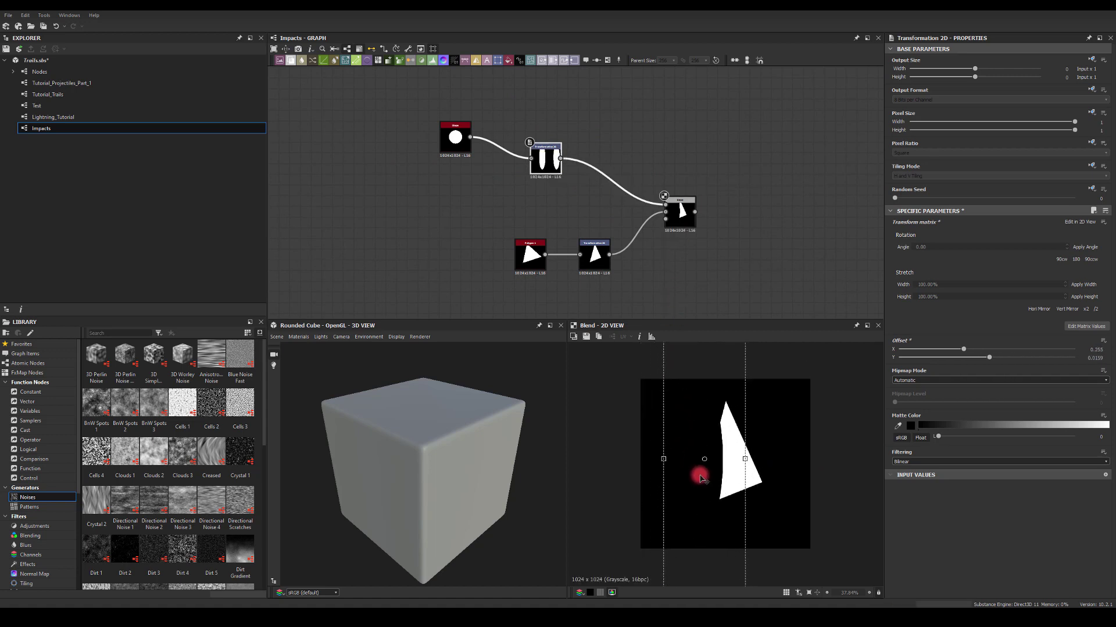
left_click_drag(768, 436, 734, 473)
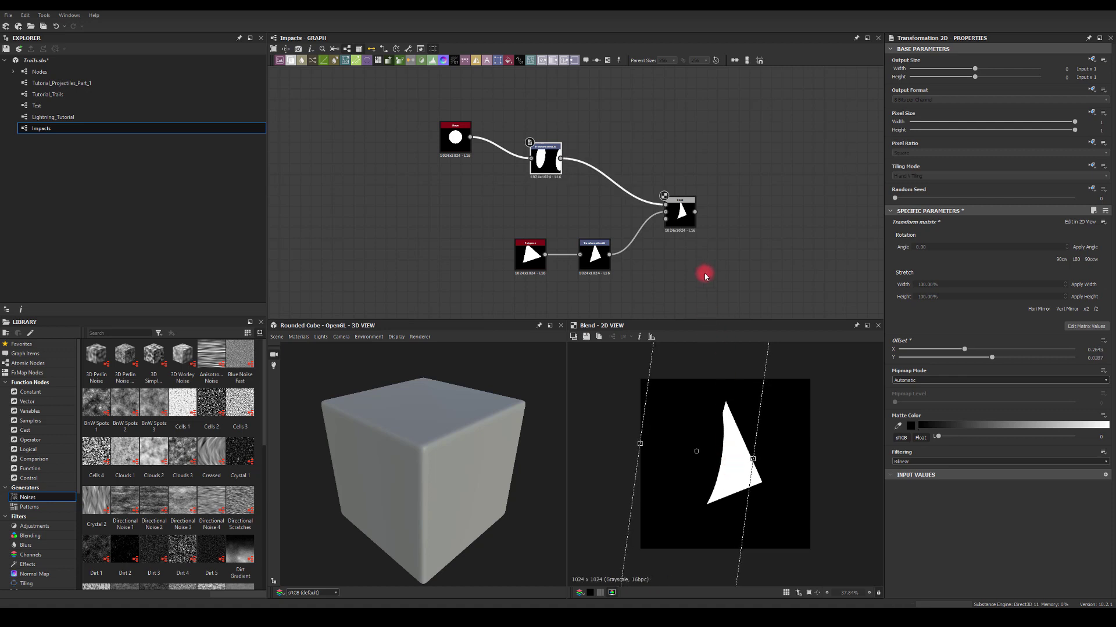
left_click(679, 212)
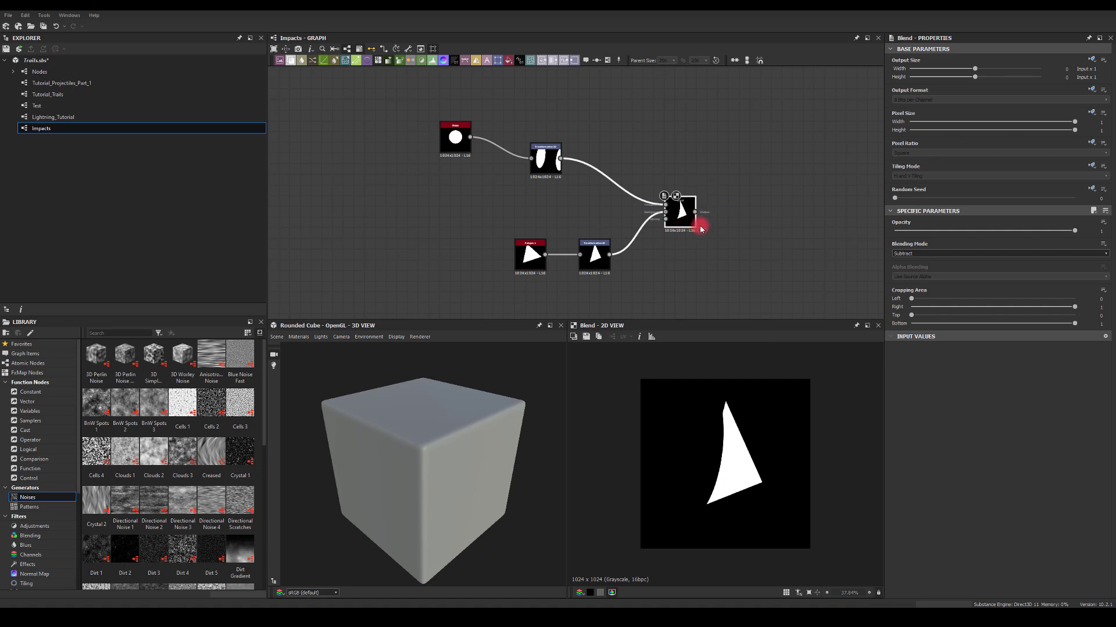
- Duplicate the subtracting Blend and the circle's Transformation 2D, wiring the copies in so they subtract from the first Blend's result
key("ctrl+shift+d")
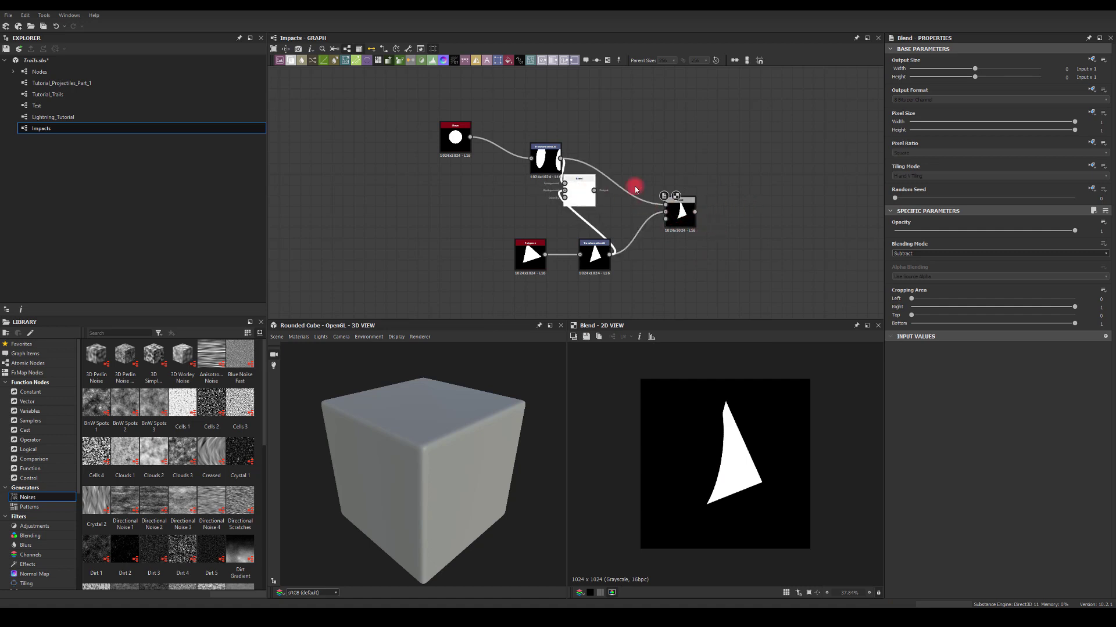
left_click(740, 186)
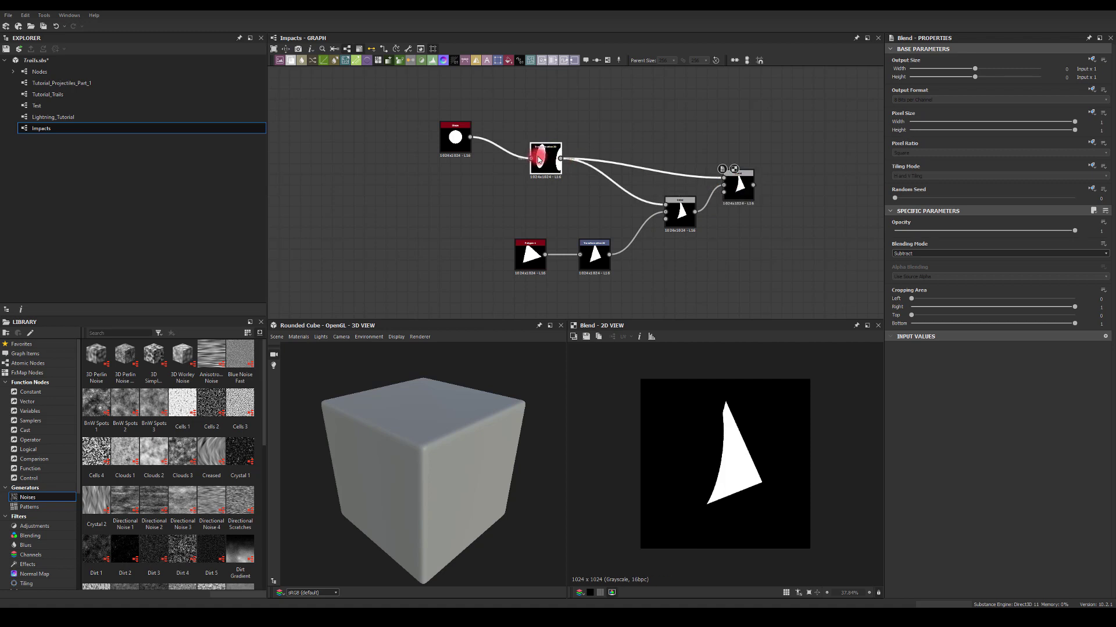
left_click(558, 155)
key("ctrl+shift+d")
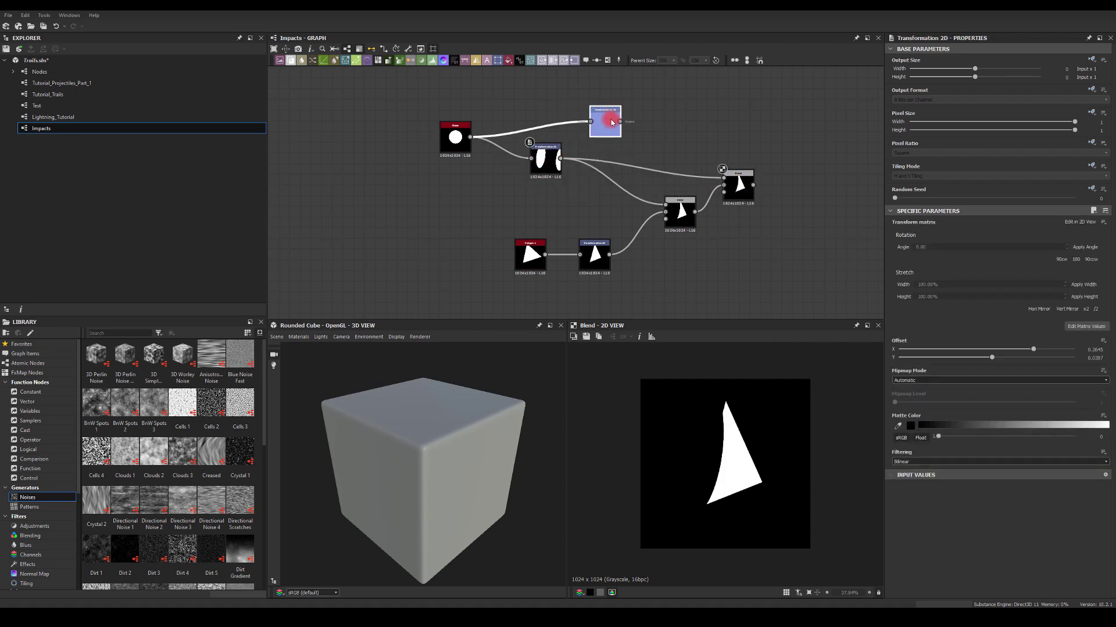
mouse_move(722, 179)
left_mouse_down()
mouse_move(732, 169)
mouse_move(742, 179)
left_mouse_up()
left_click(605, 114)
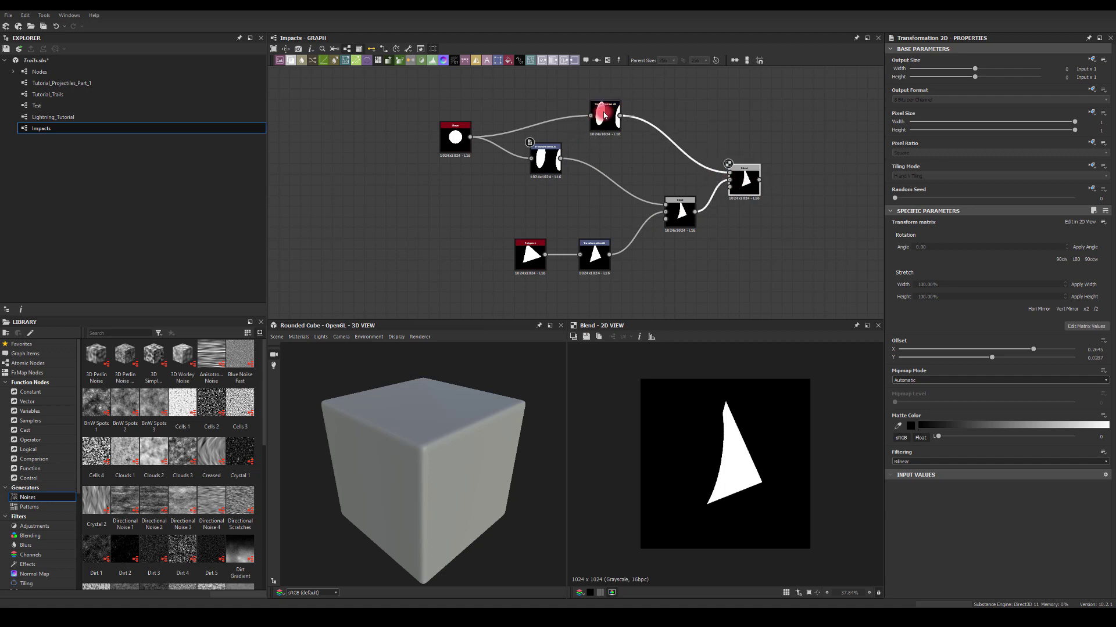
left_click(752, 181)
- Move, enlarge and tilt the circle in the duplicated Transformation 2D so it cuts a concave curve into the triangle's right edge
left_click(604, 114)
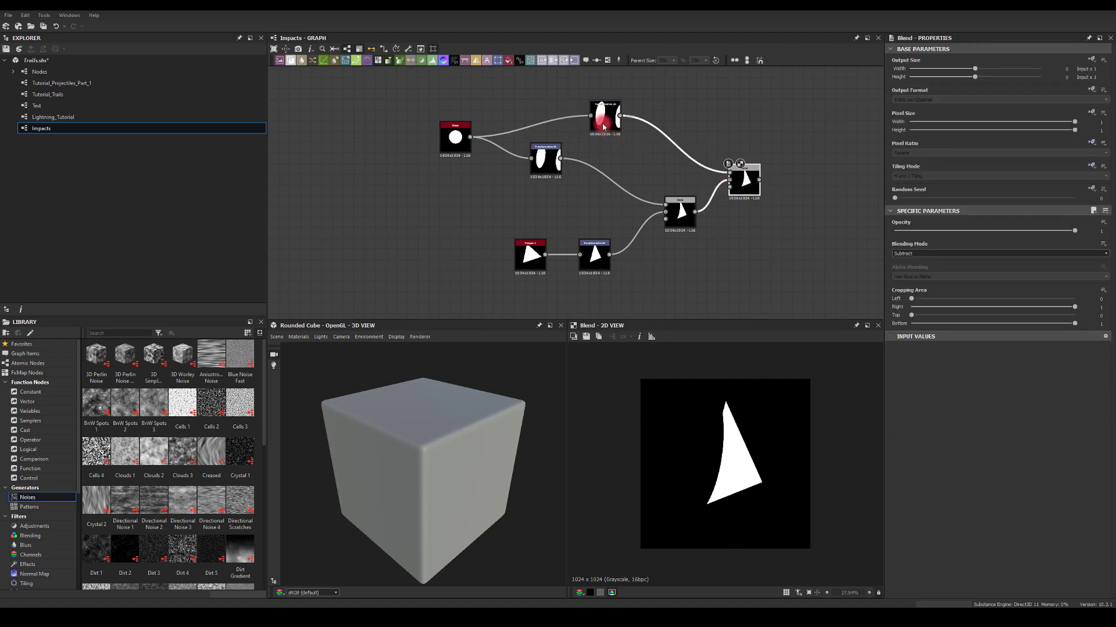
mouse_move(730, 486)
left_mouse_down()
mouse_move(712, 478)
mouse_move(759, 468)
mouse_move(749, 477)
left_mouse_up()
left_click_drag(825, 446, 663, 474)
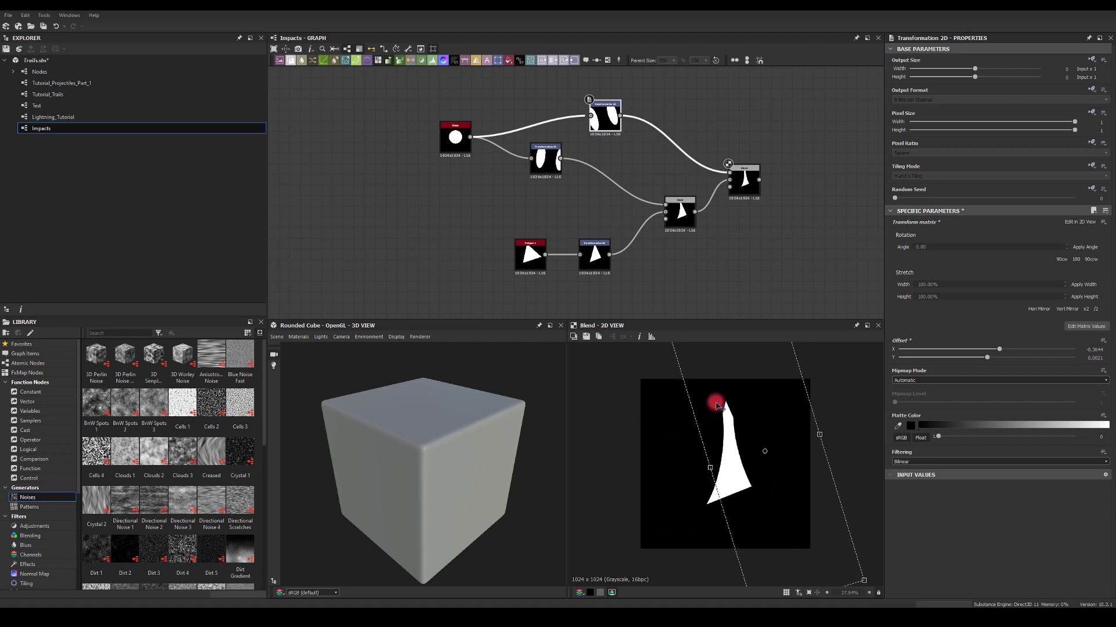
left_click_drag(783, 478, 802, 463)
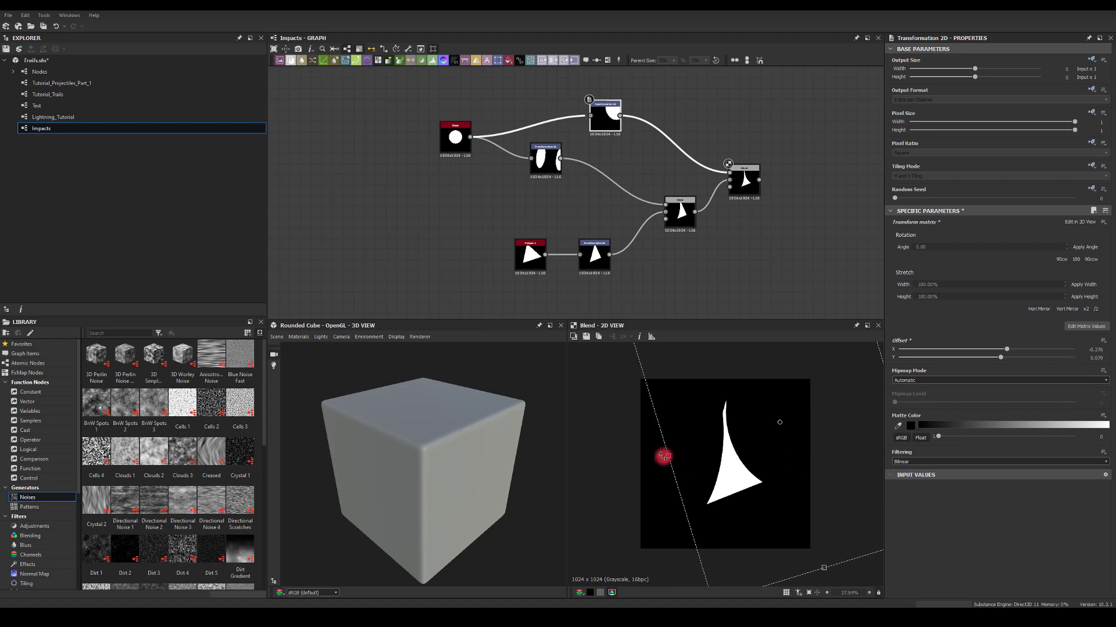
left_click_drag(666, 457, 755, 493)
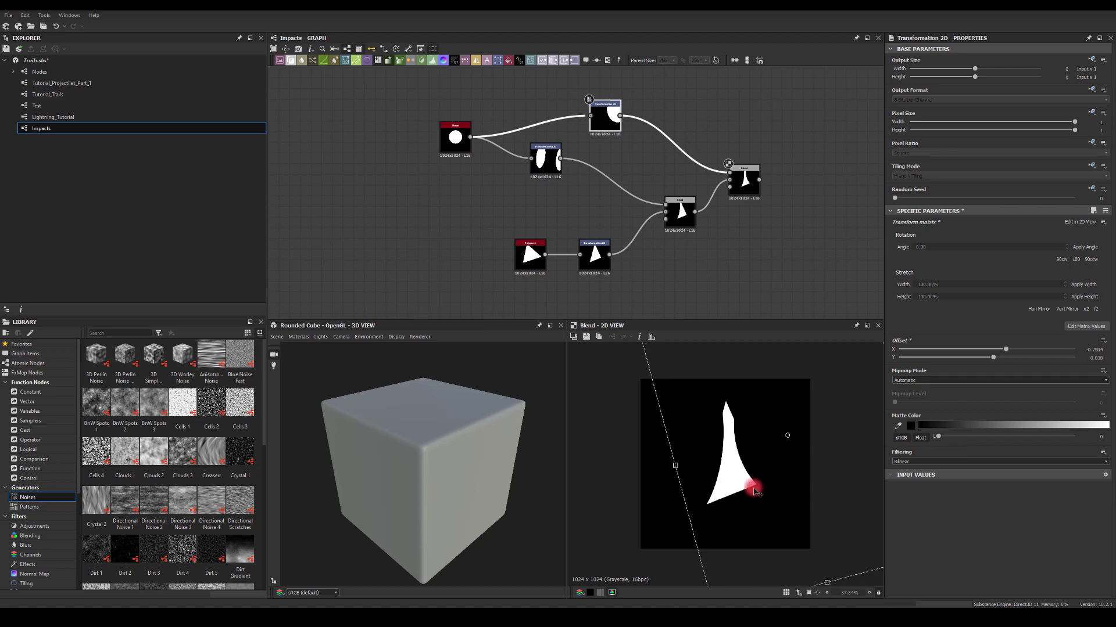
left_click(715, 352)
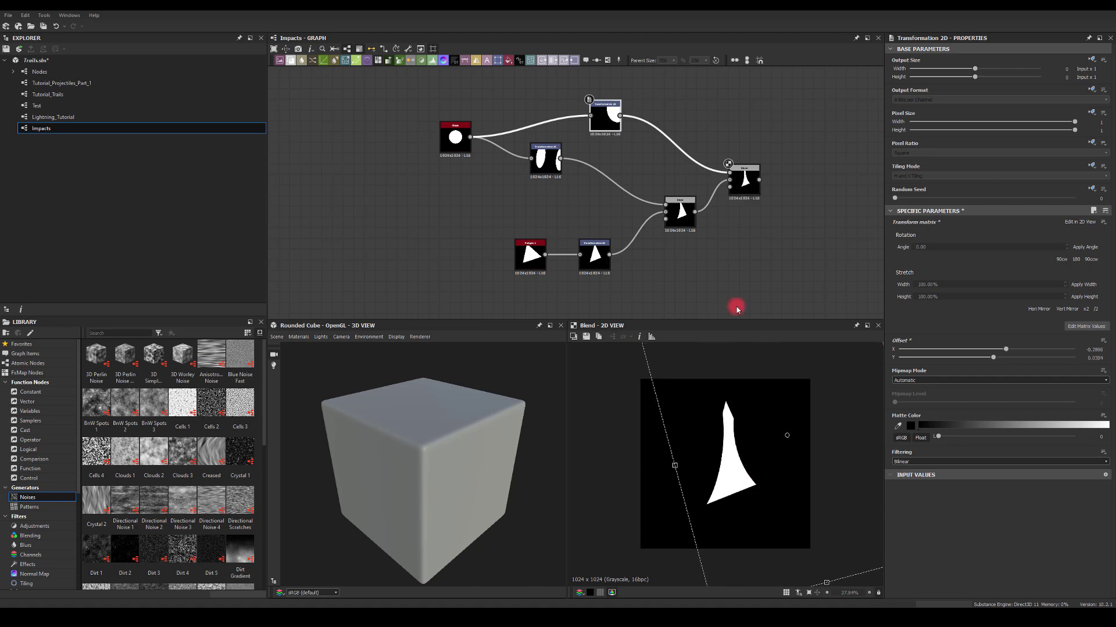
left_click(760, 244)
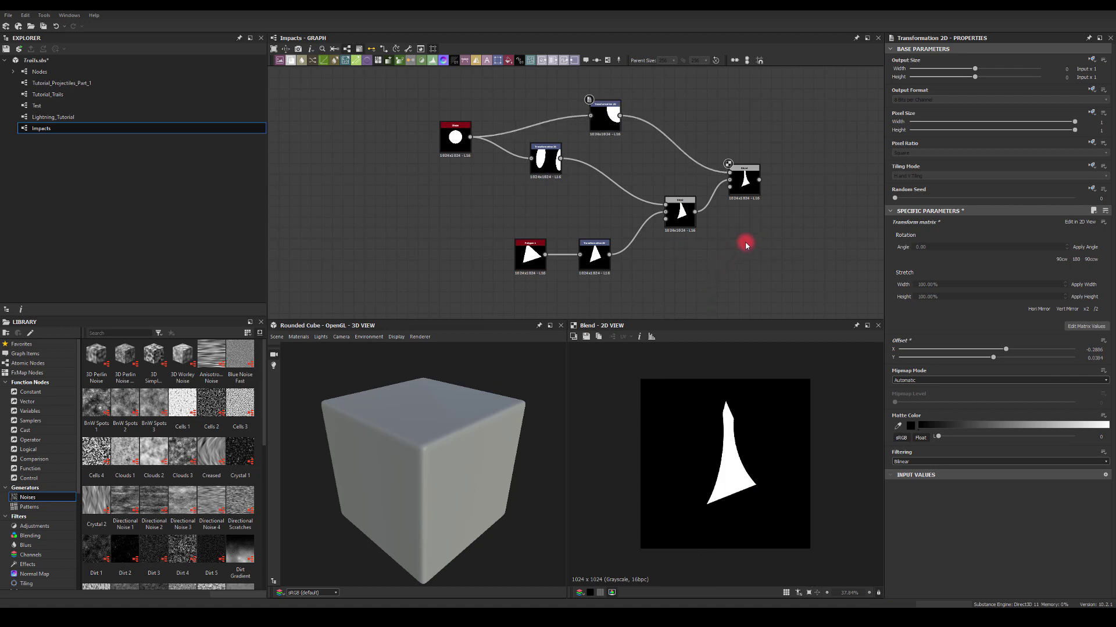
- Connect a Splatter Circular node to the last Blend's output, place it close by and preview its result
middle_click_drag(745, 244, 668, 265)
left_click_drag(690, 202, 775, 200)
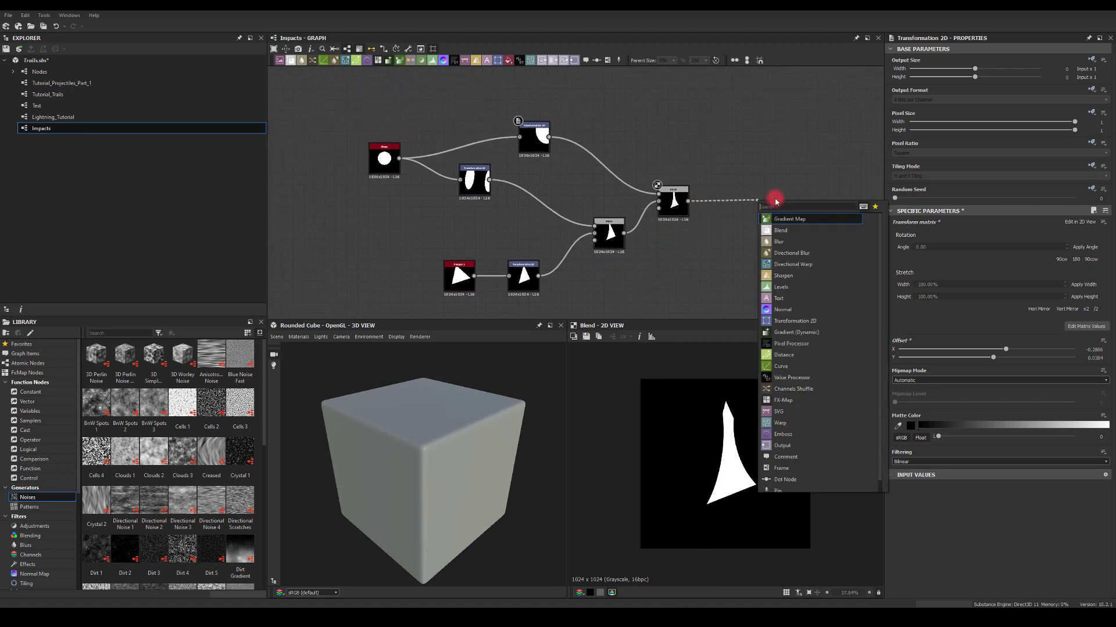
type("SPL")
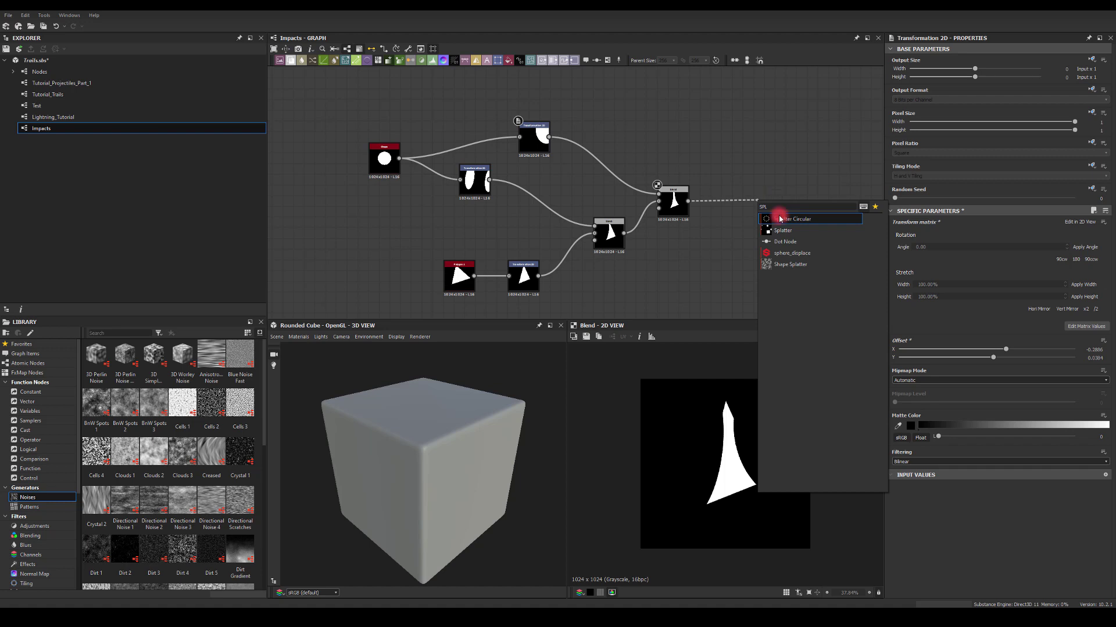
left_click(781, 221)
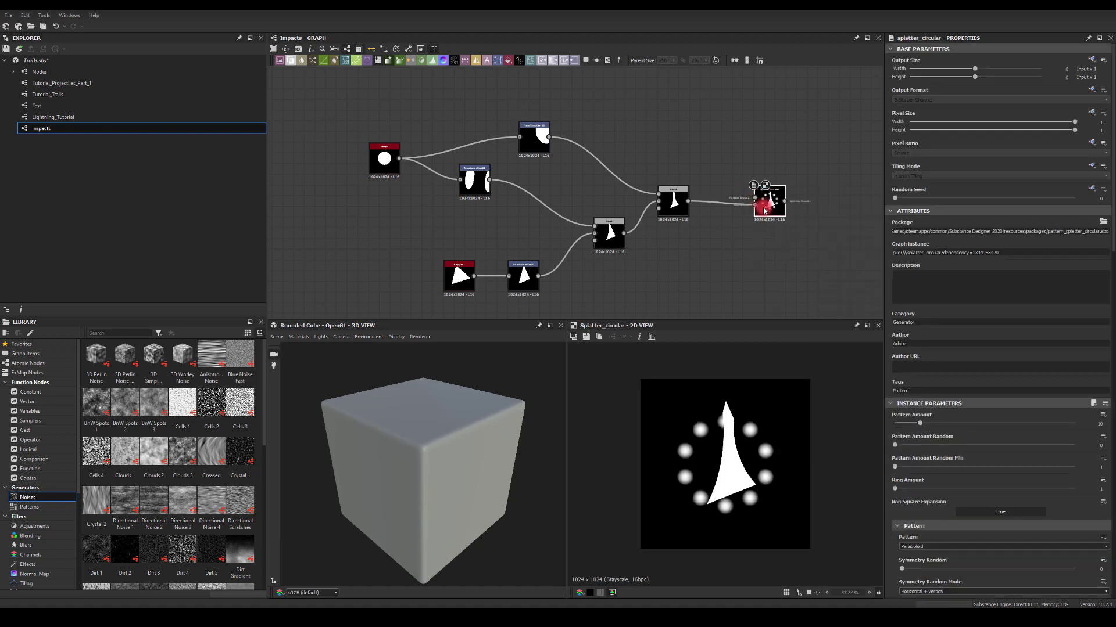
mouse_move(754, 204)
left_mouse_down()
mouse_move(730, 180)
mouse_move(737, 175)
mouse_move(739, 200)
left_mouse_up()
left_click(710, 187)
double_click(744, 185)
- Set the Splatter Circular's Pattern to Image Input and its Pattern Amount to 5
scroll(929, 499, "down", 3)
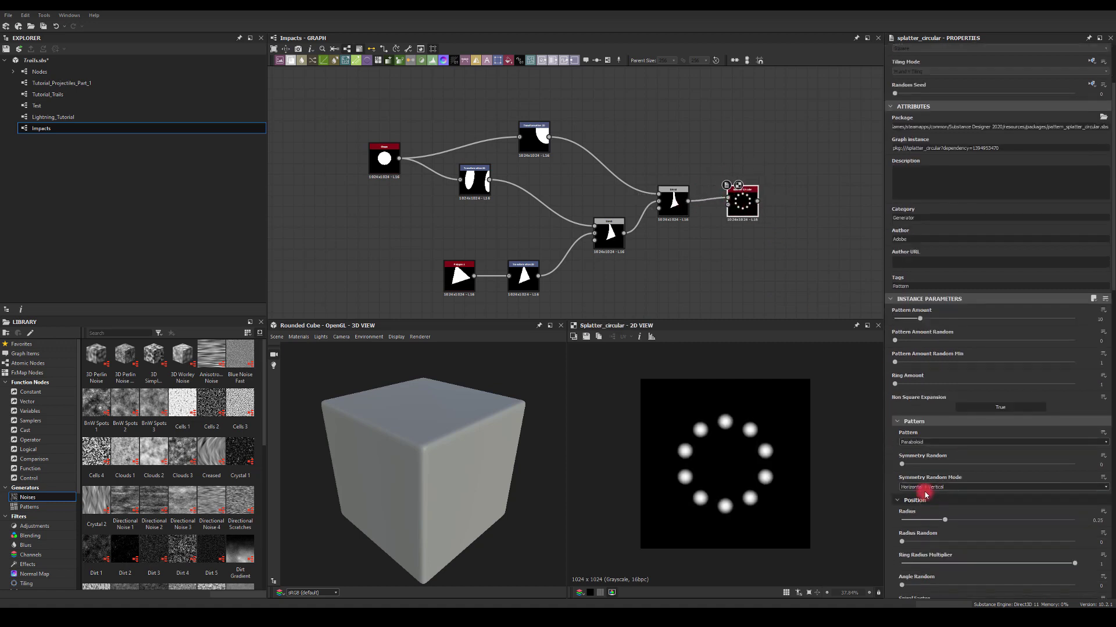
left_click(909, 442)
left_click(910, 450)
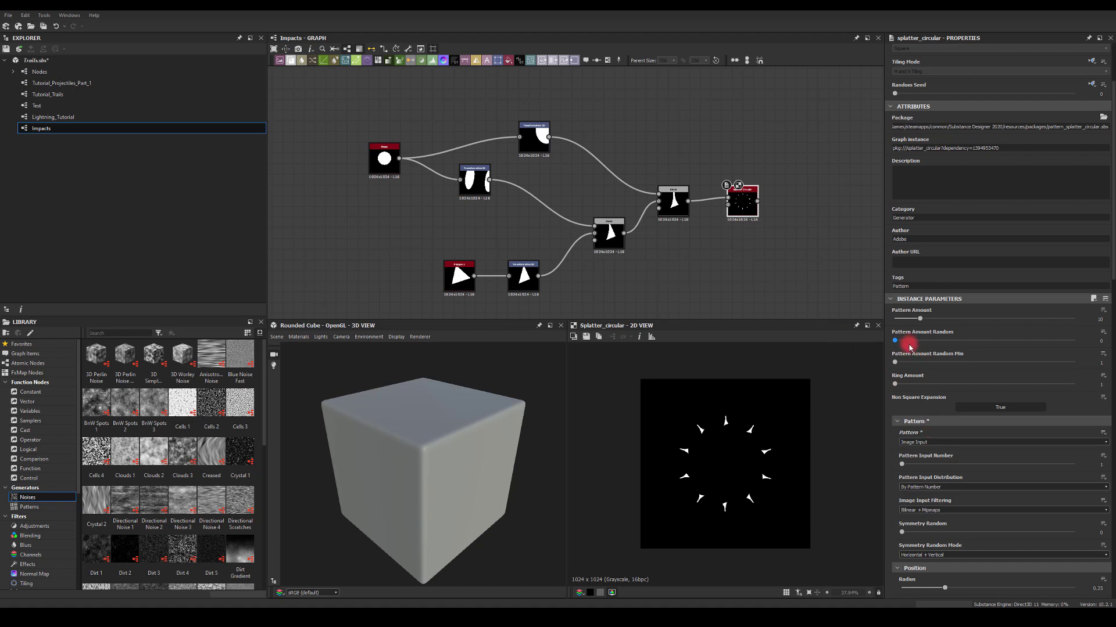
scroll(910, 347, "down", 1)
left_click_drag(919, 295, 905, 295)
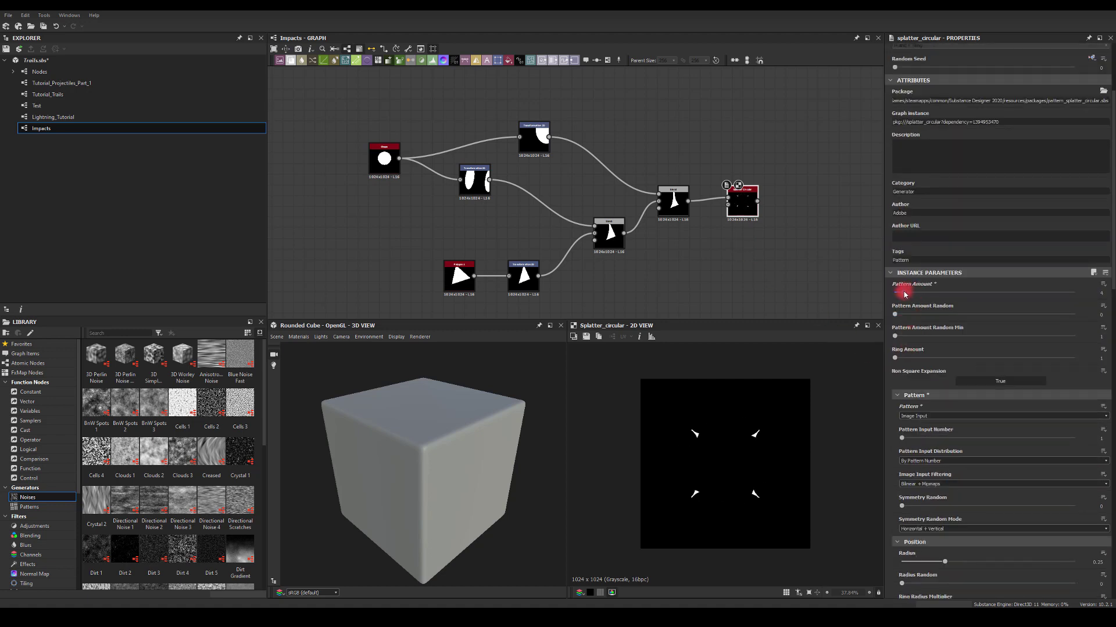
- Set the splatter's Spread to 0.98, Spiral Factor to 0.31 and Angle Random to 0.12
scroll(957, 376, "down", 4)
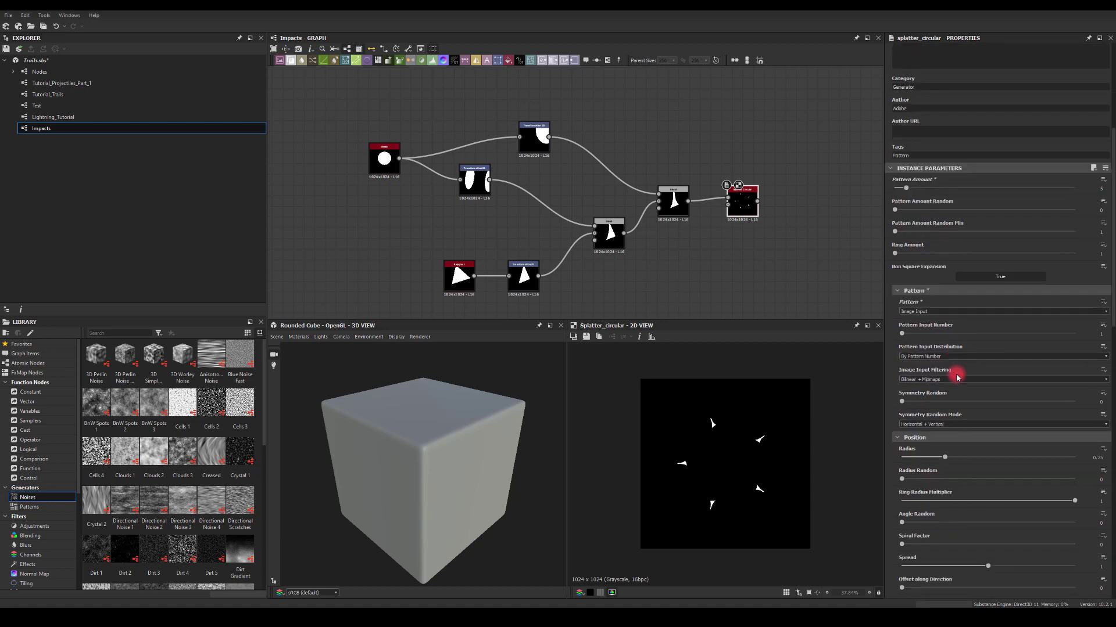
scroll(953, 390, "down", 2)
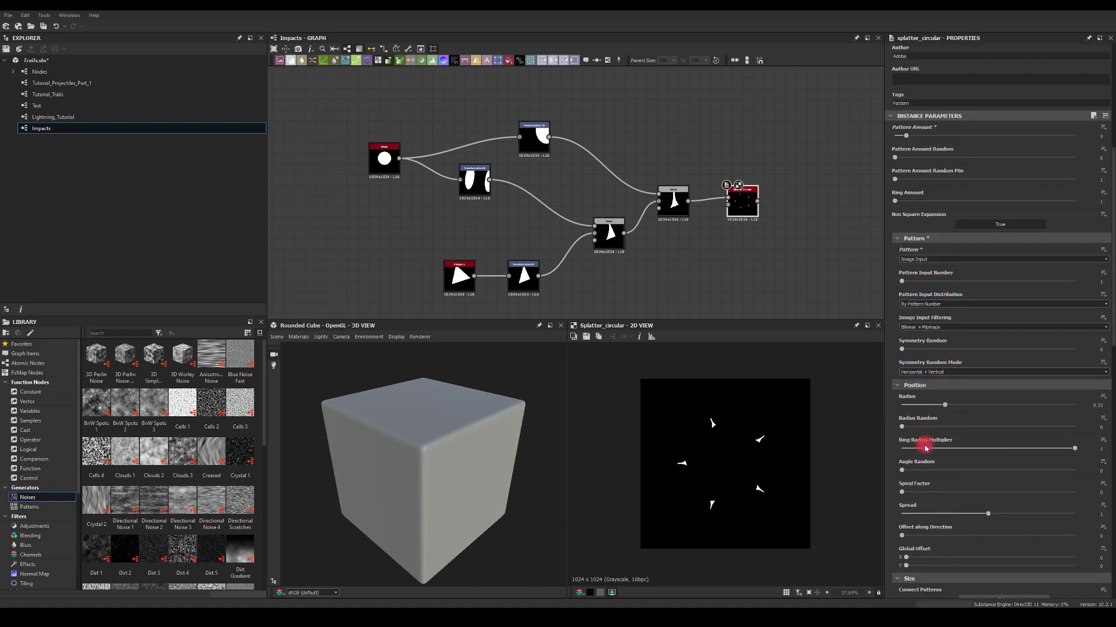
scroll(926, 448, "down", 6)
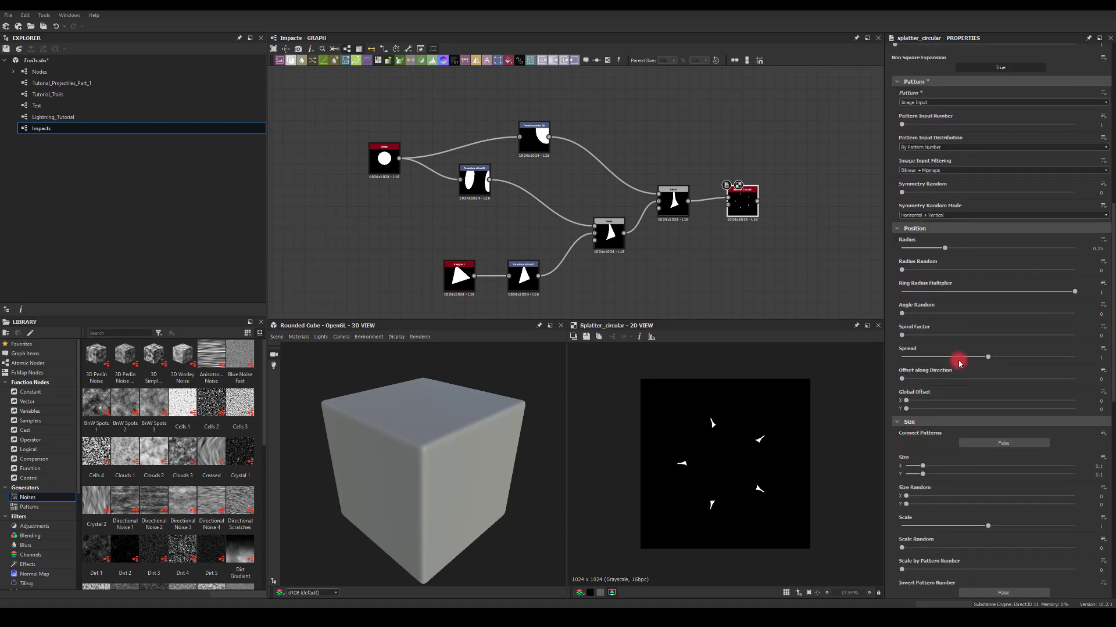
left_click_drag(1014, 357, 986, 357)
left_click(914, 378)
left_click_drag(909, 381, 923, 315)
- Set the splatter's Size to 0.6 in X and 0.49 in Y, Scale to 1.16 and Scale Random to 0.47
scroll(916, 442, "down", 1)
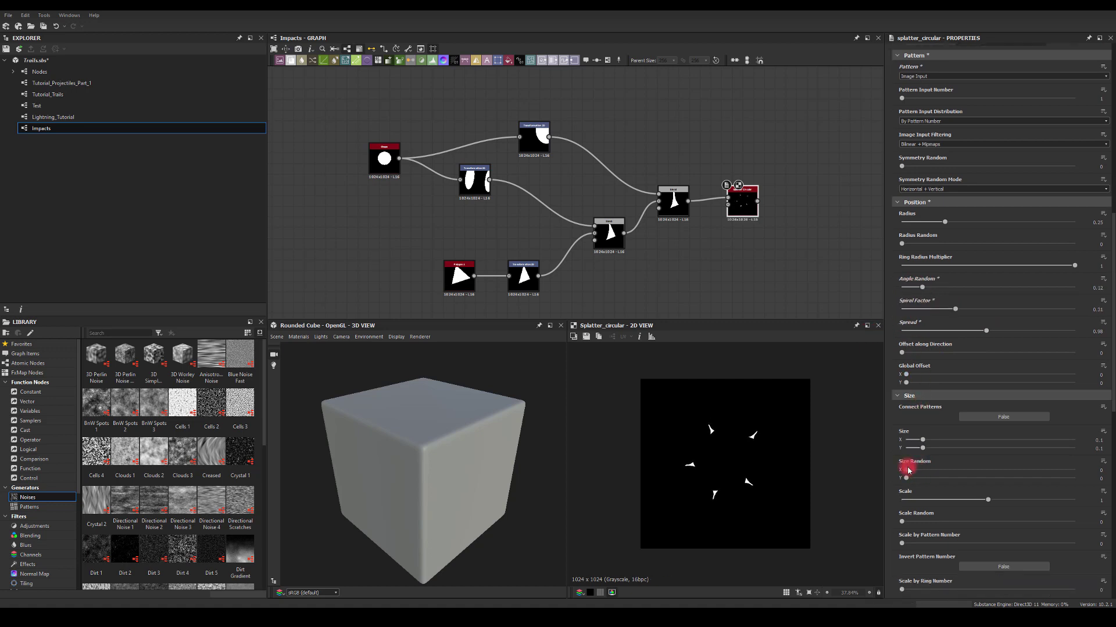
left_click_drag(993, 501, 1075, 499)
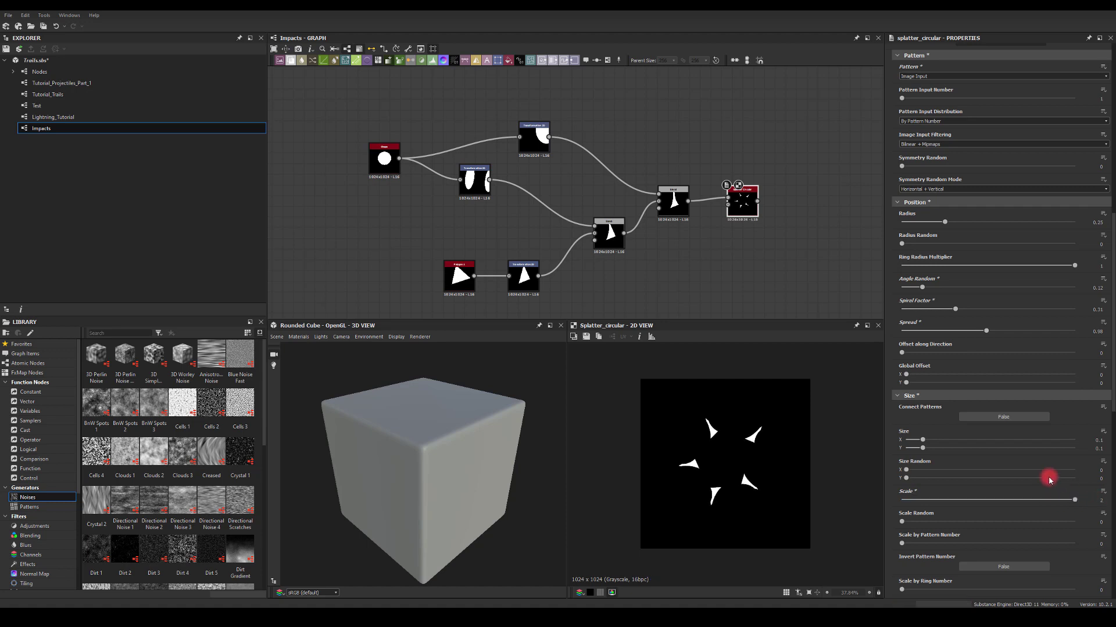
left_click_drag(918, 444, 988, 448)
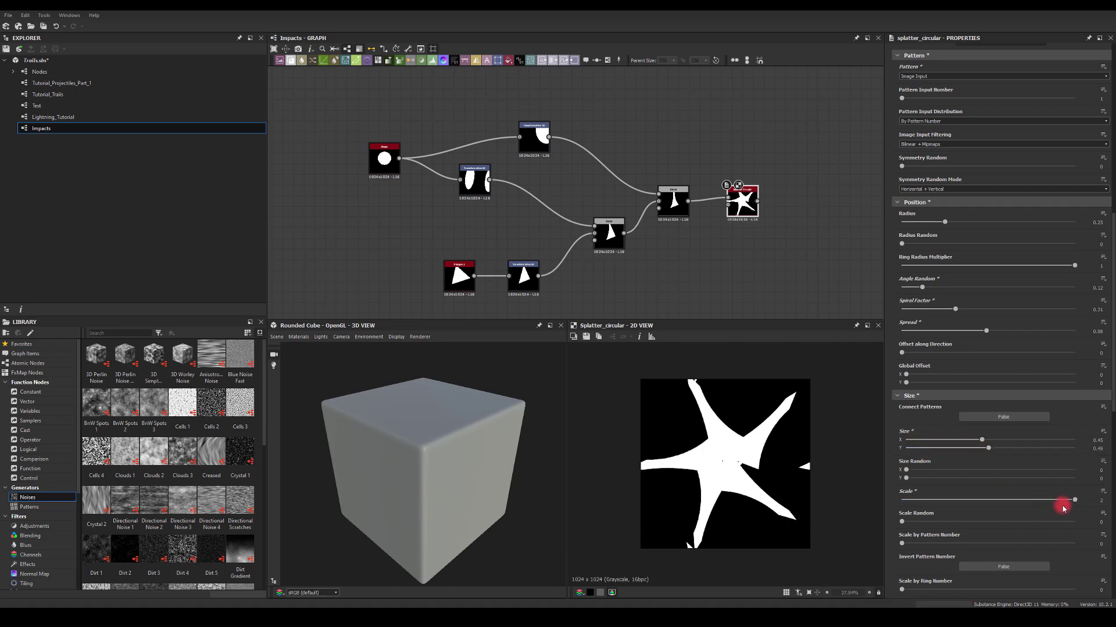
left_click_drag(1068, 501, 1003, 500)
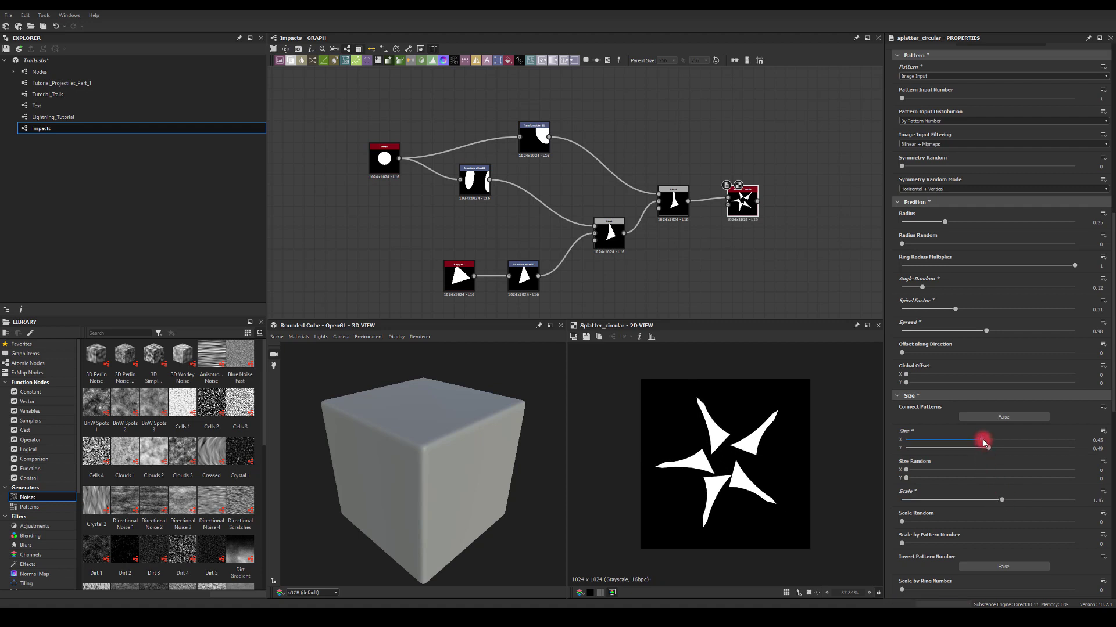
left_click_drag(982, 440, 1007, 440)
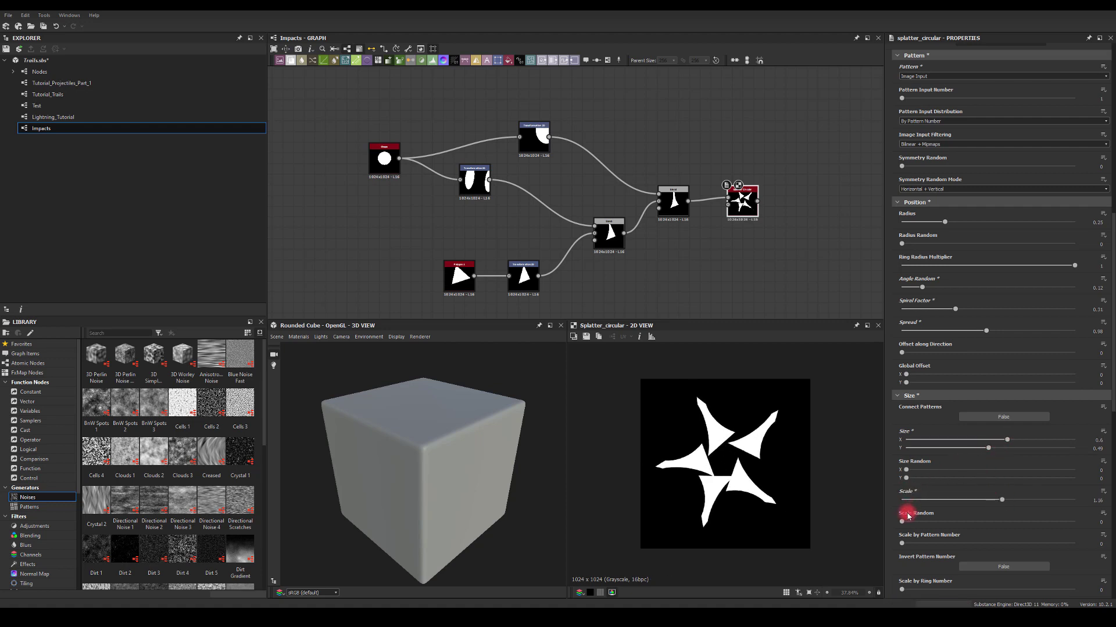
left_click_drag(920, 525, 983, 521)
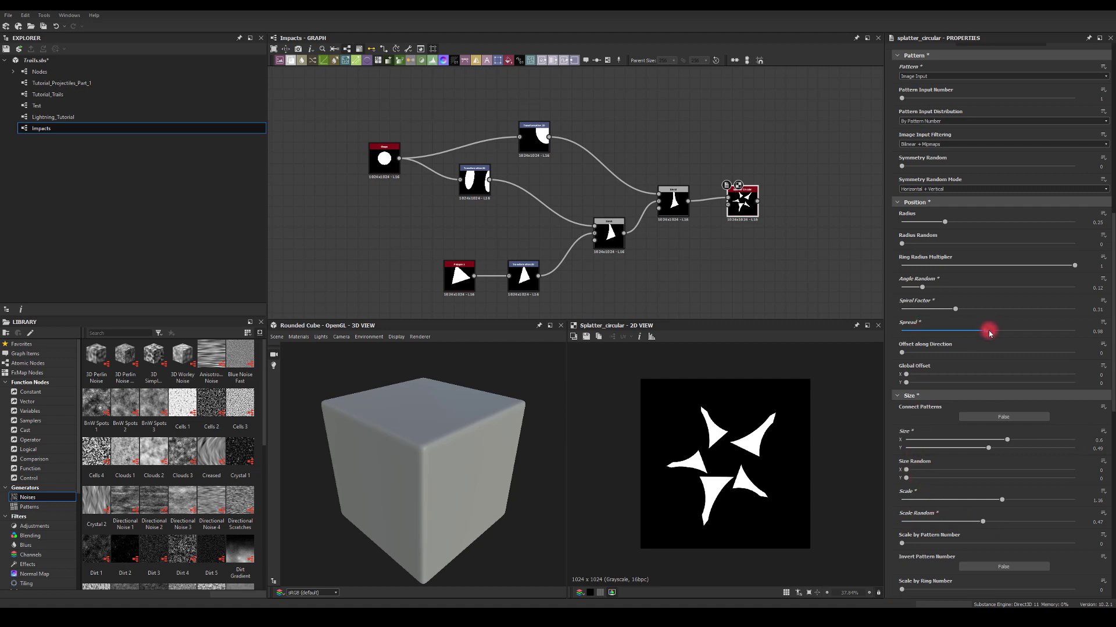
- Adjust the spike arrangement with Spread 1.11, Spiral Factor 0.21, Angle Random 0.49 and Radius 0.23
left_click_drag(990, 331, 986, 284)
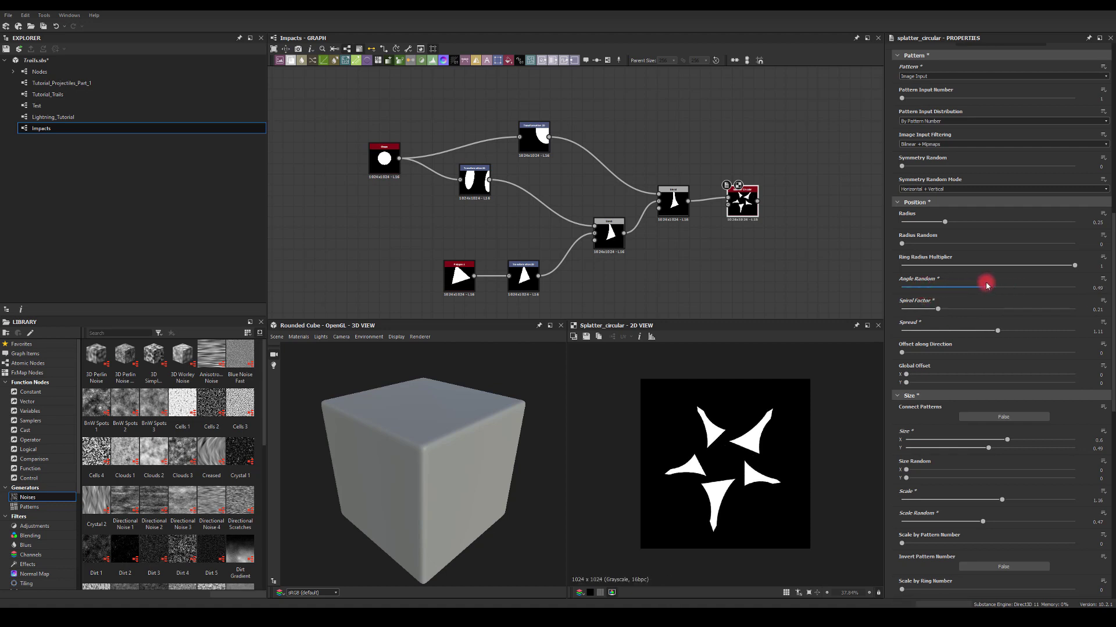
left_click_drag(899, 243, 848, 245)
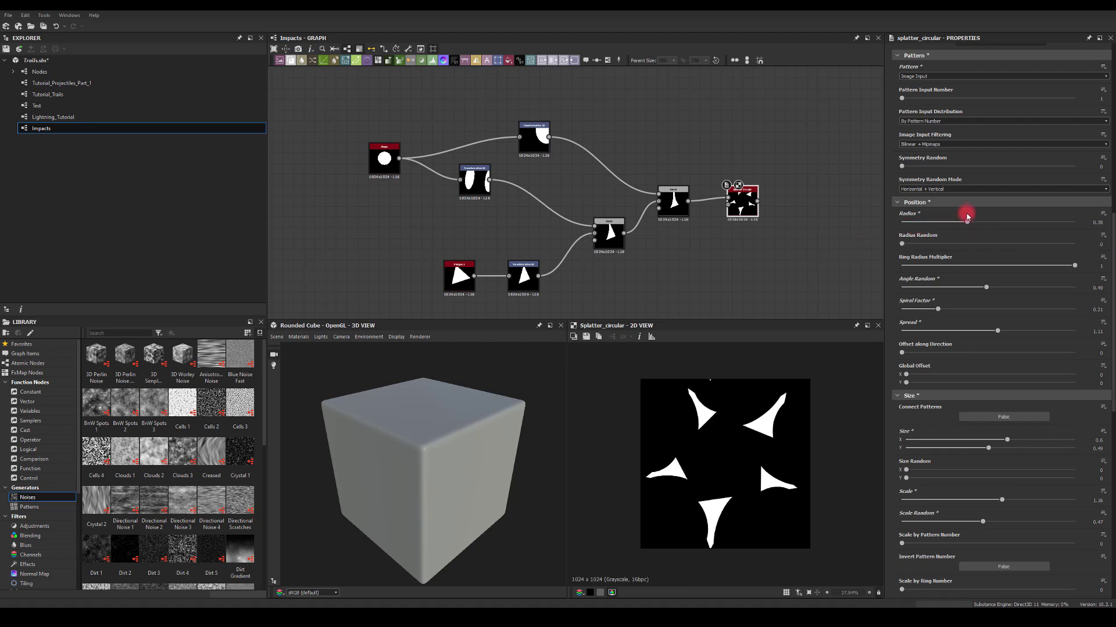
left_click_drag(955, 228, 942, 227)
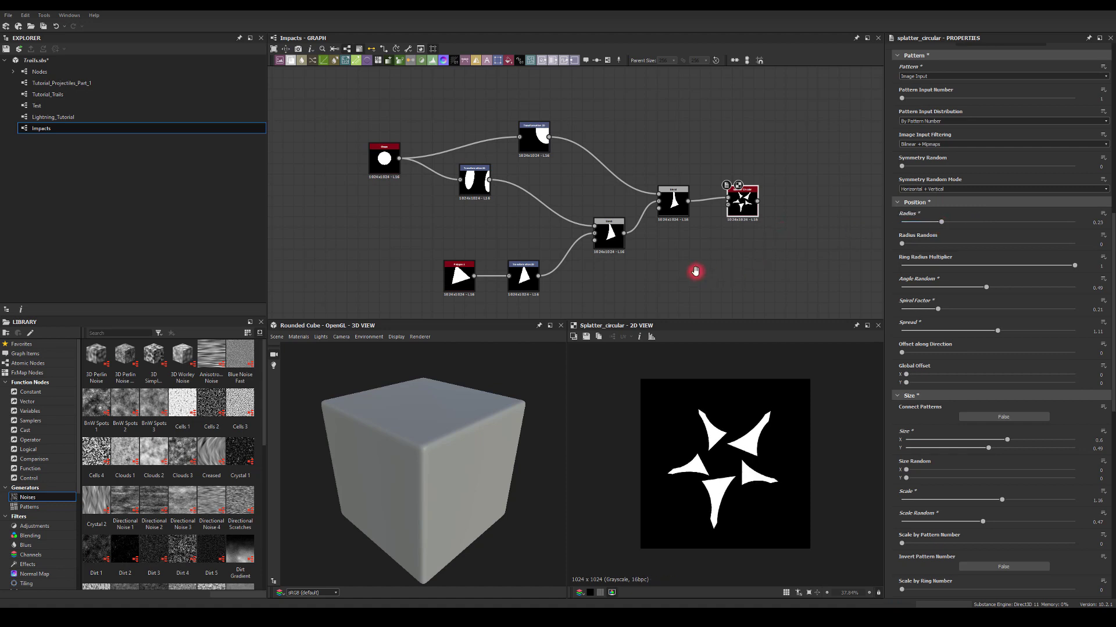
middle_click_drag(696, 271, 647, 241)
left_click_drag(719, 173, 770, 212)
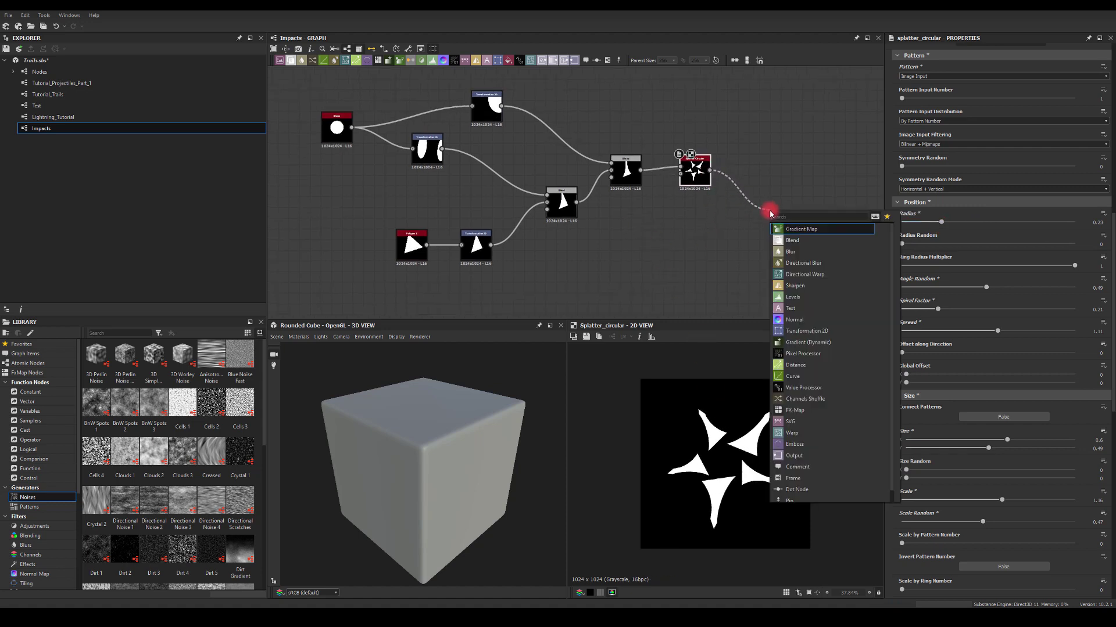
type("bl")
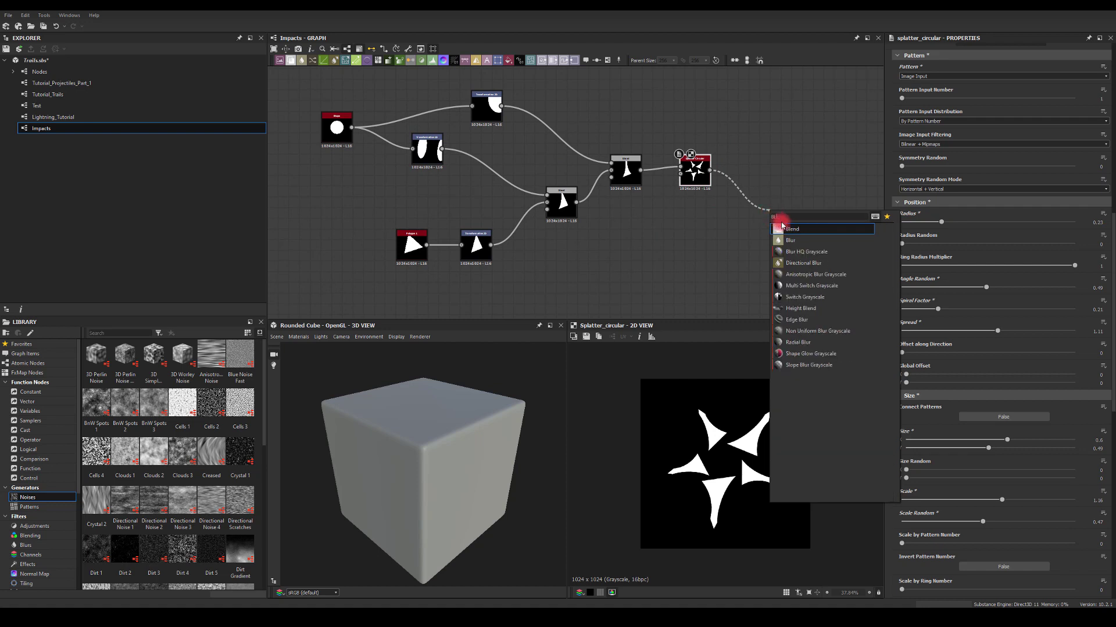
left_click(791, 239)
key("Delete")
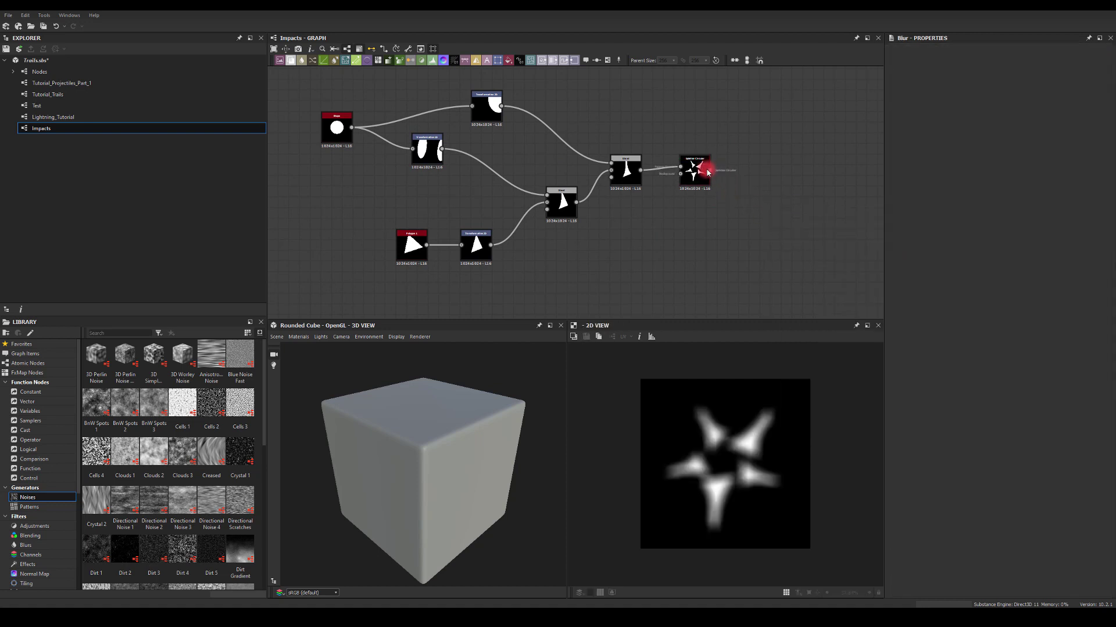
- Connect a new Blend node to the Splatter Circular's output and preview the splatter again
left_click_drag(708, 172, 747, 198)
type("bl")
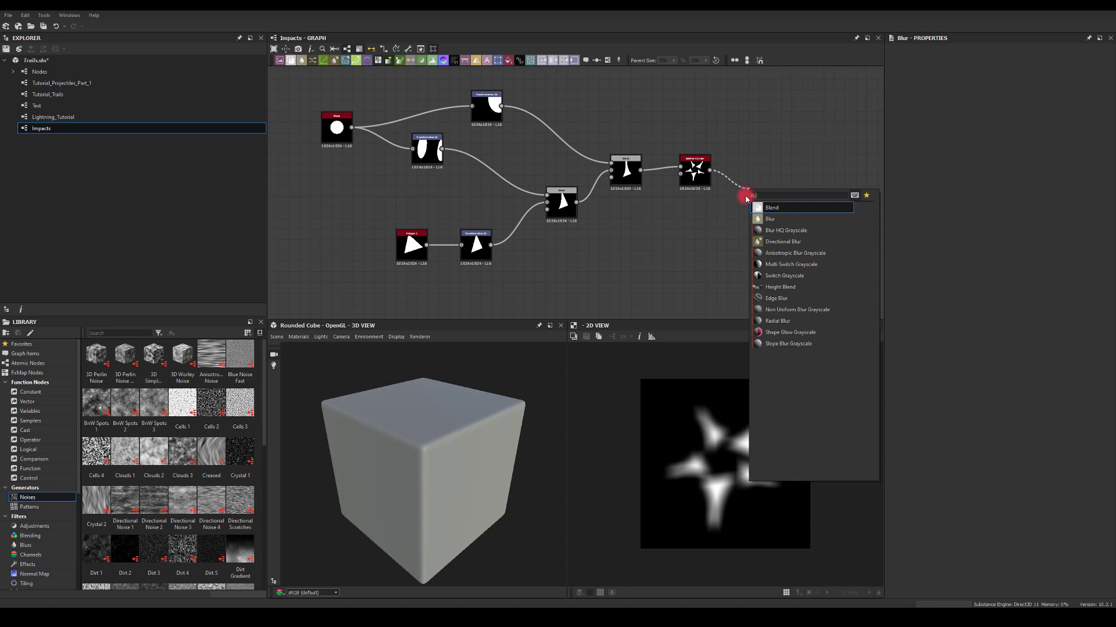
left_click(770, 208)
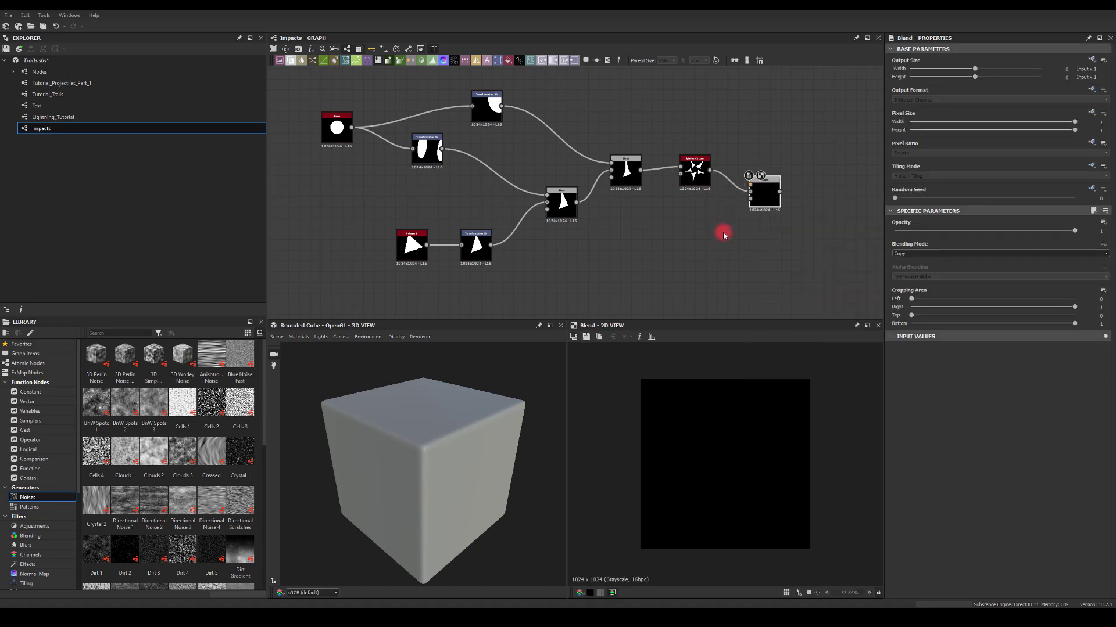
double_click(700, 168)
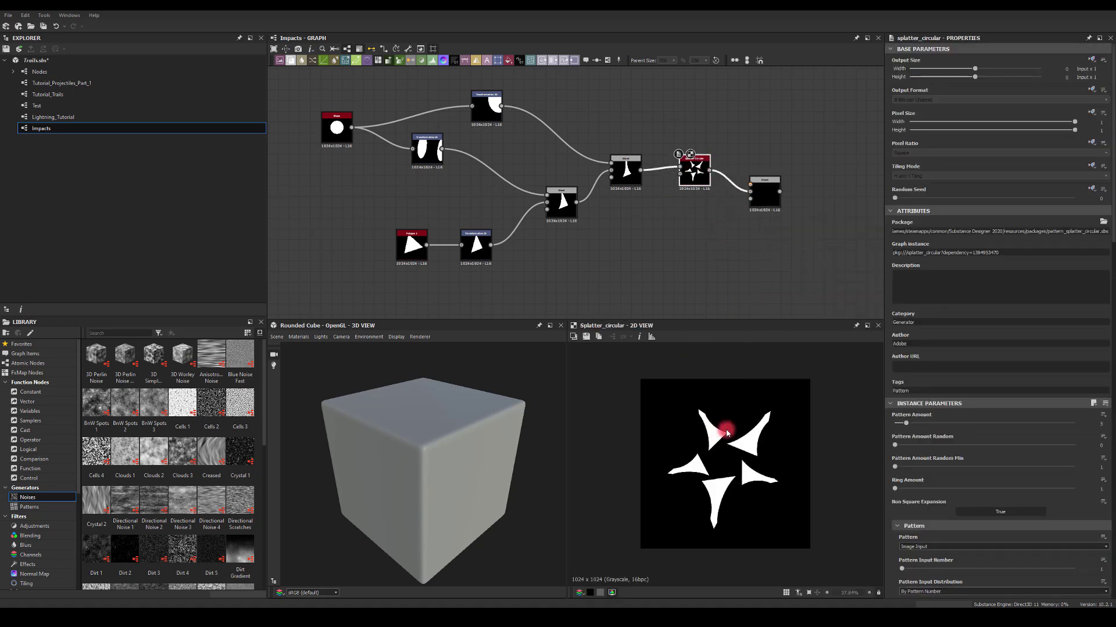
- Preview the new Blend, add a Shape node below it, and set the shape to a reduced-scale Disc
double_click(764, 193)
key("space")
type("sha")
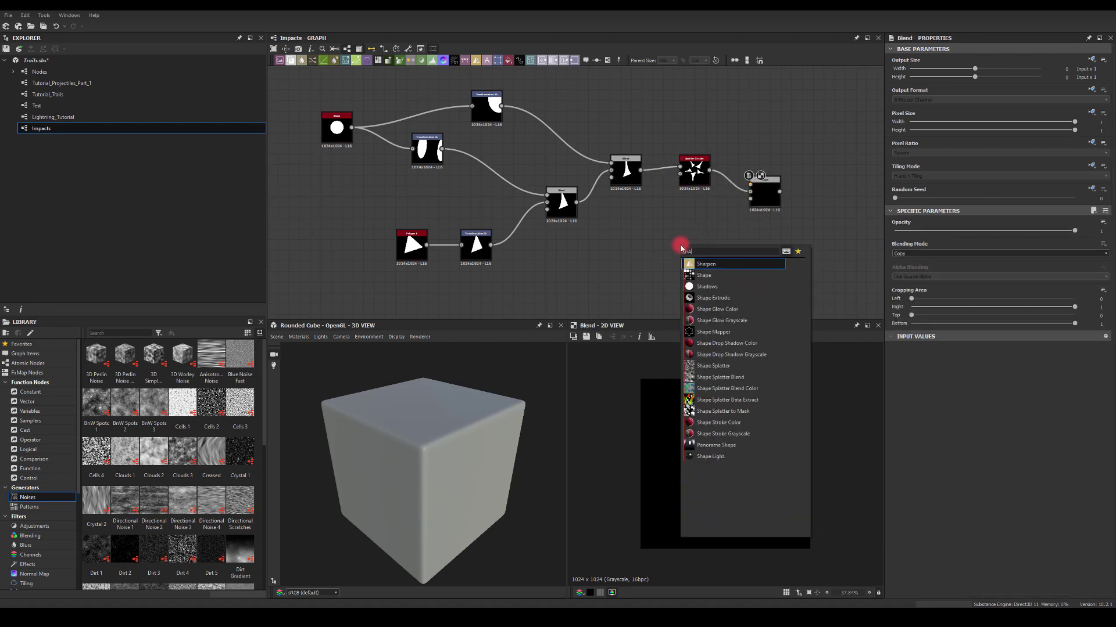
left_click(706, 275)
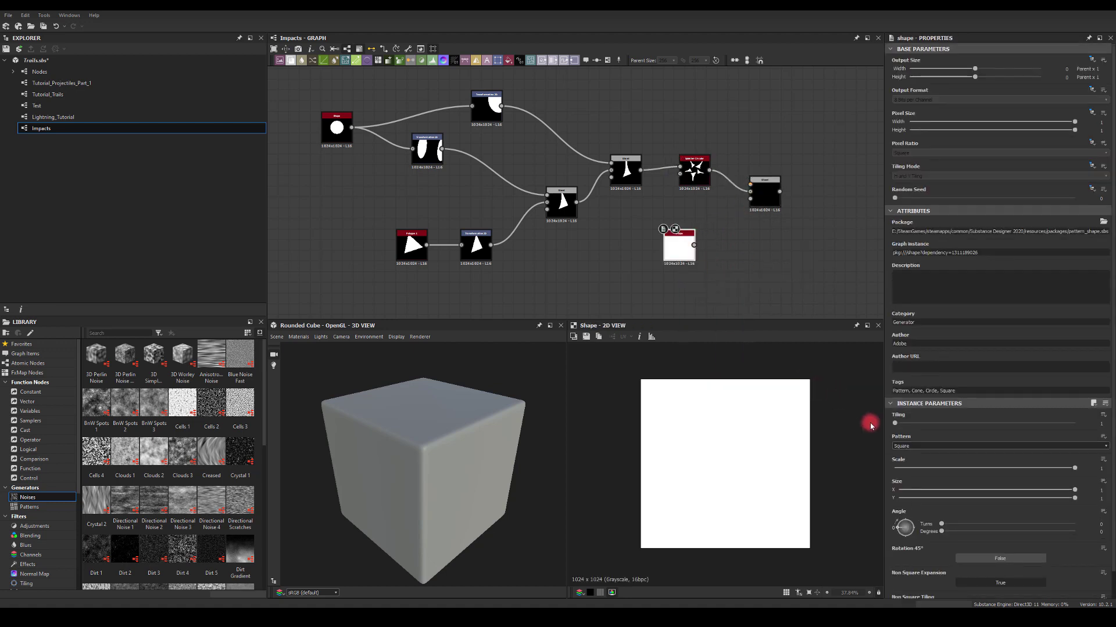
left_click(903, 446)
left_click(902, 451)
left_click(982, 468)
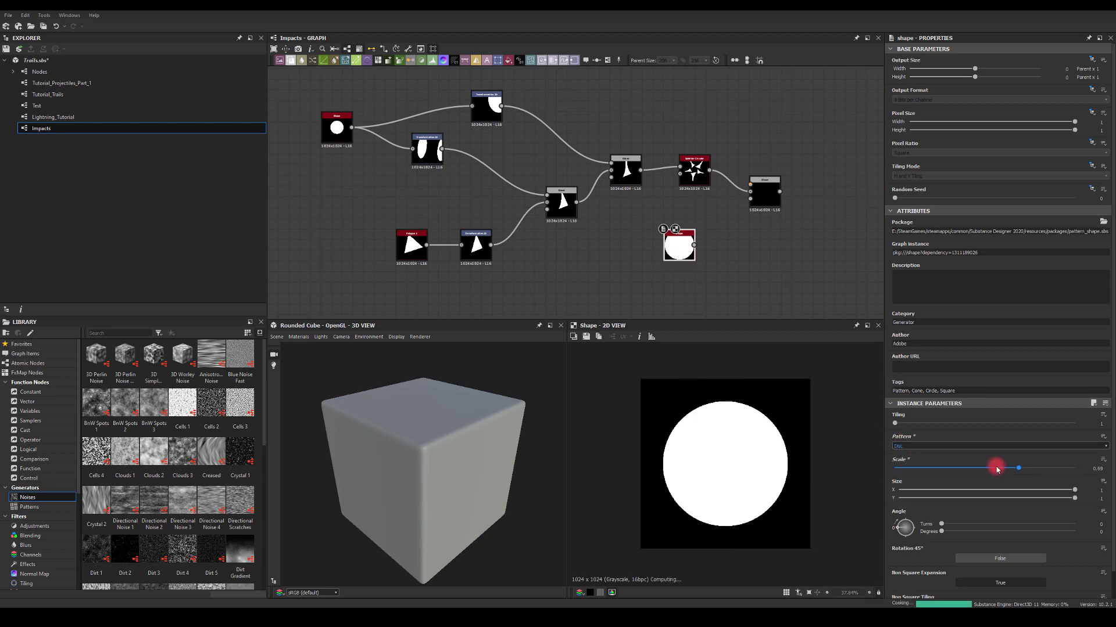
- Connect the disc to the splatter's Blend node with Subtract blending and set the disc's Scale to 0.32
left_click_drag(694, 245, 762, 193)
left_click(761, 193)
left_click(910, 254)
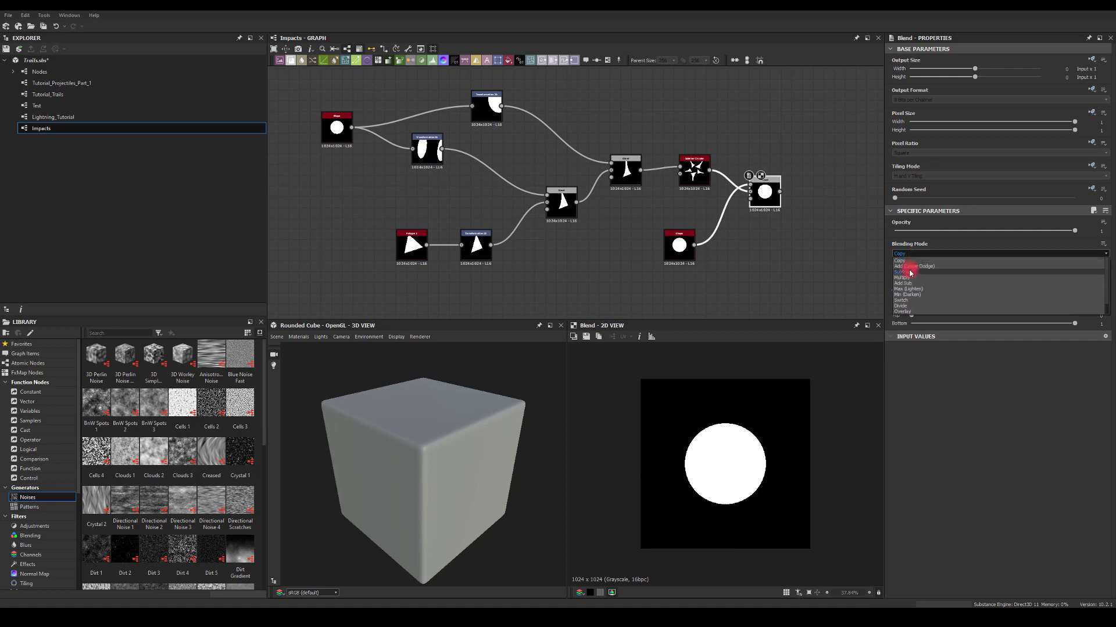
left_click(905, 267)
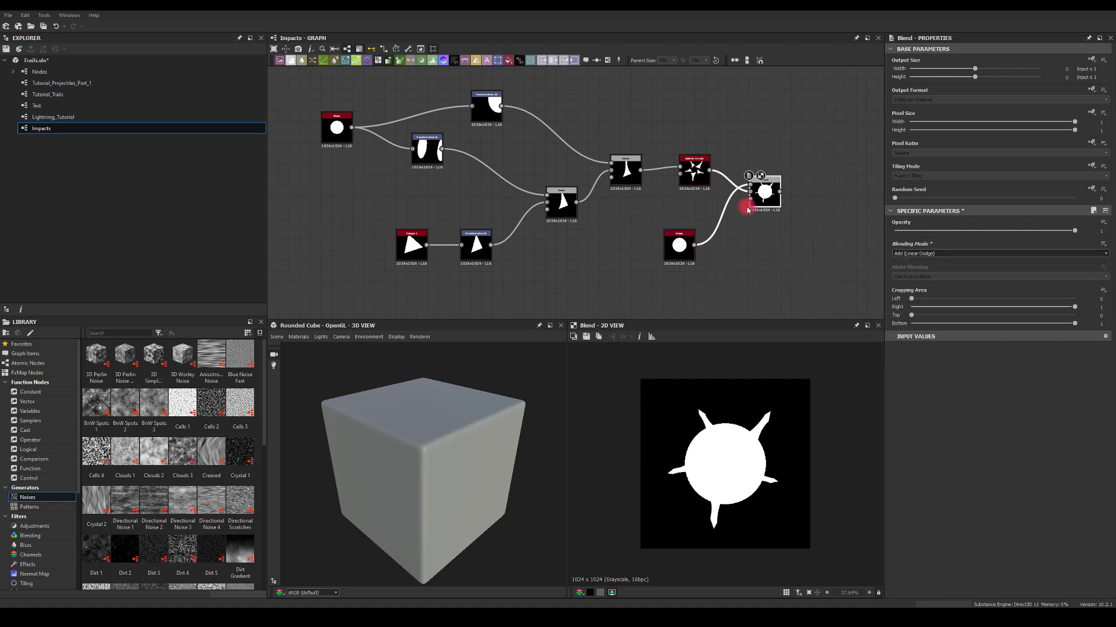
left_click(910, 254)
left_click(910, 273)
left_click(674, 242)
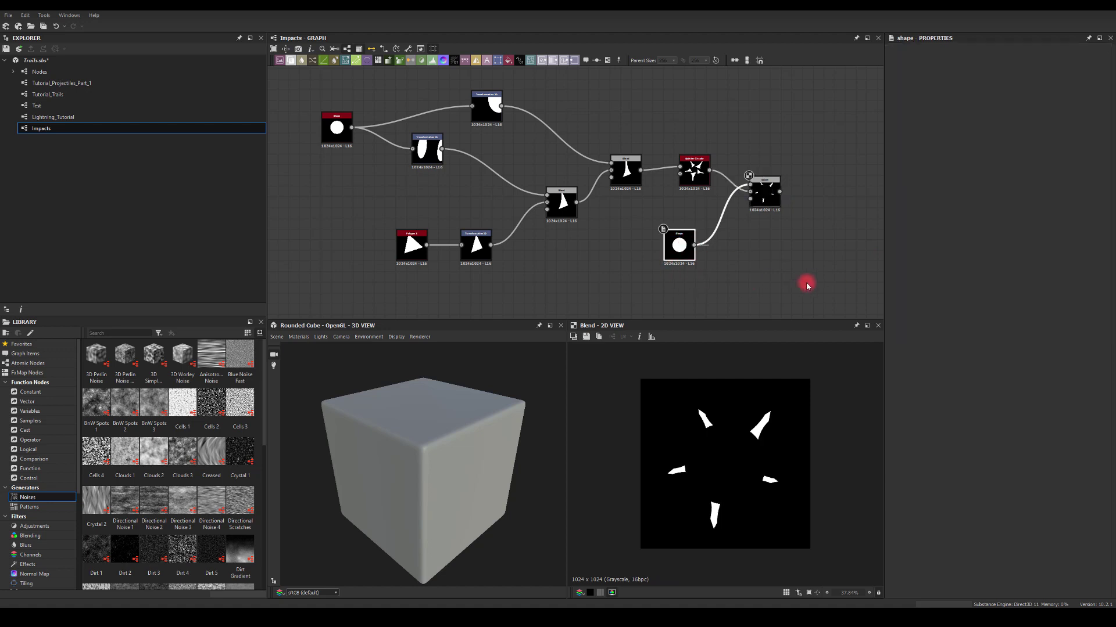
left_click_drag(936, 473, 953, 473)
- Add another Blend node to the output of the Blend that cuts the splattered spikes
middle_click_drag(749, 258, 659, 220)
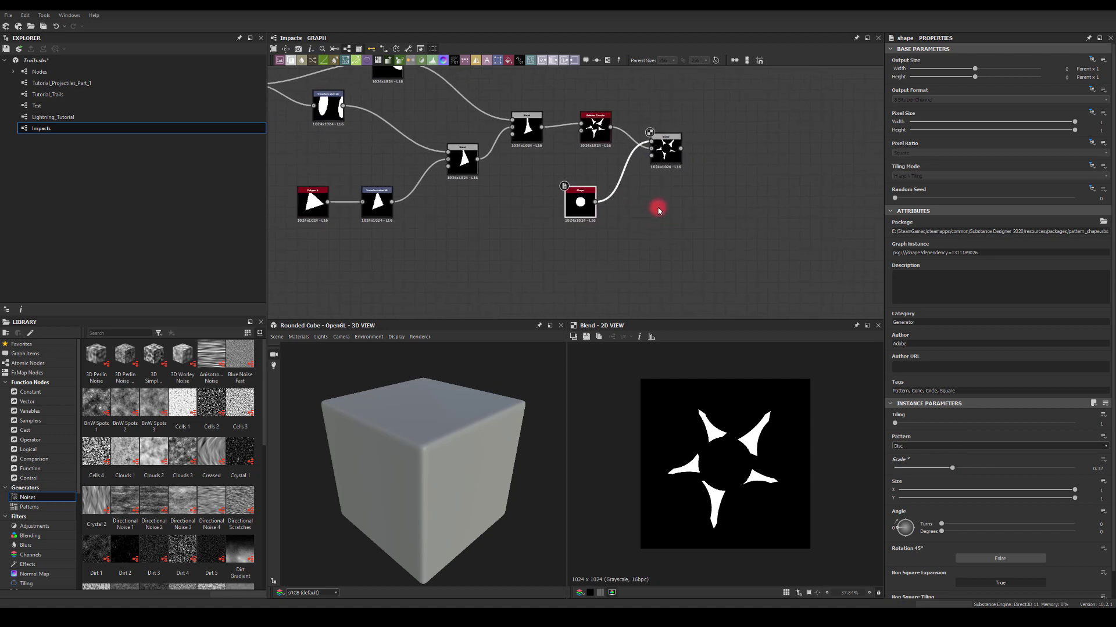
middle_click_drag(716, 195, 705, 210)
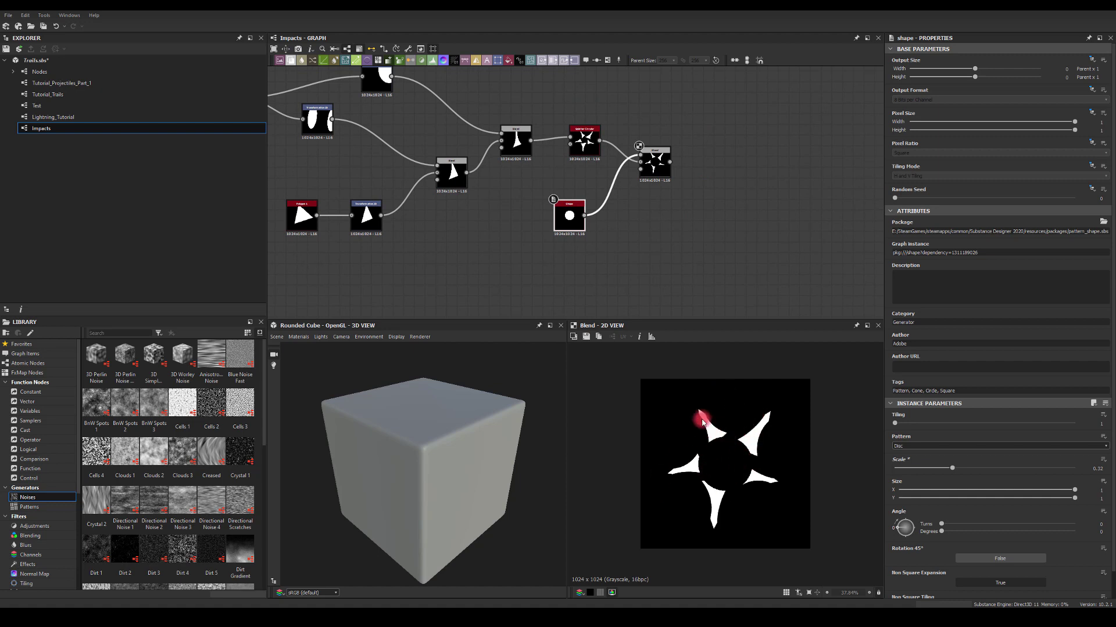
middle_click_drag(716, 194, 625, 202)
left_click_drag(621, 201, 702, 177)
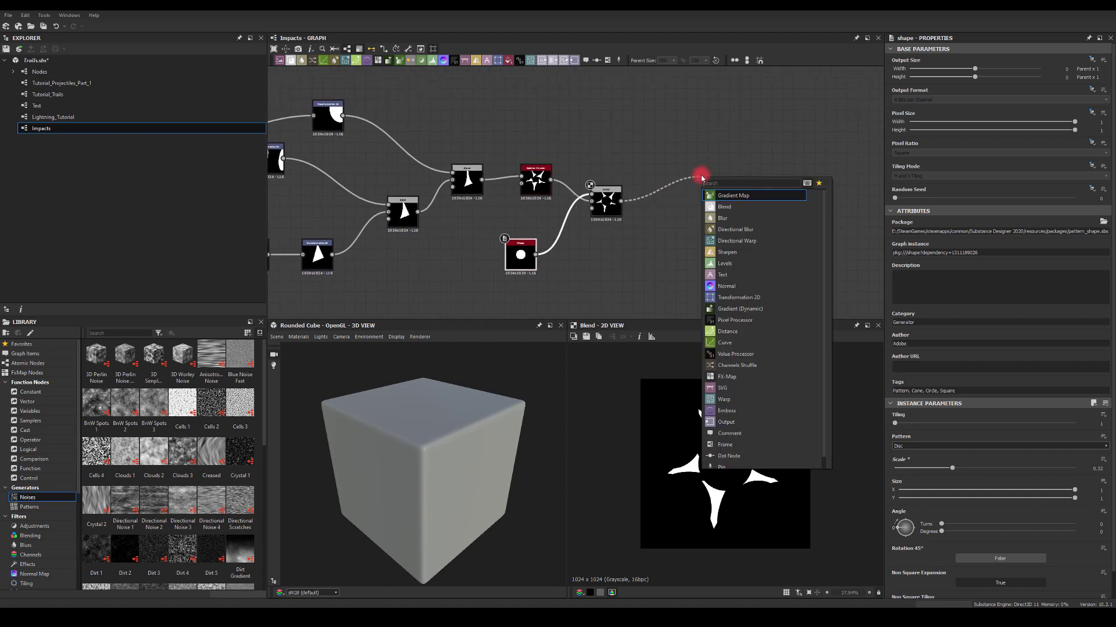
left_click(748, 206)
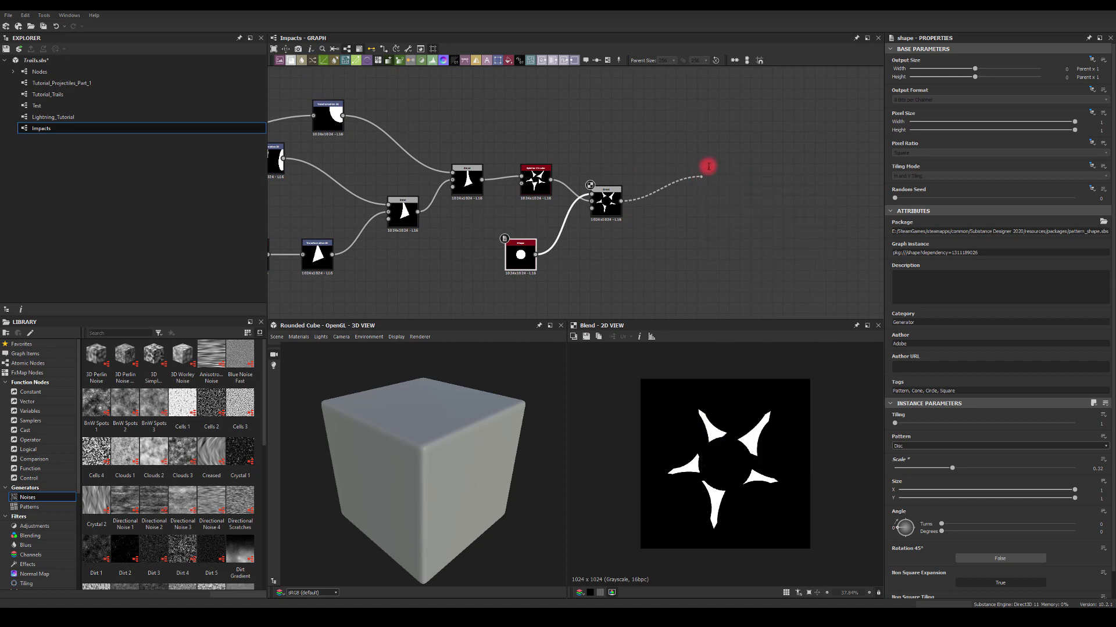
- Add a Cells 1 noise node above the splatter node
right_click(547, 116)
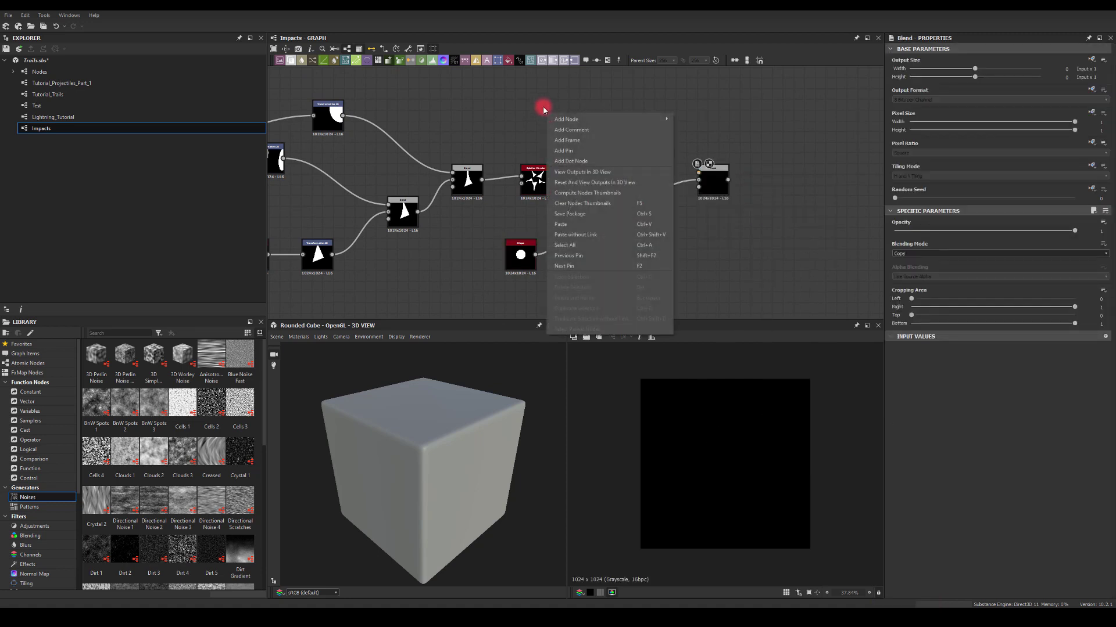
key("Escape")
key("space")
type("cell")
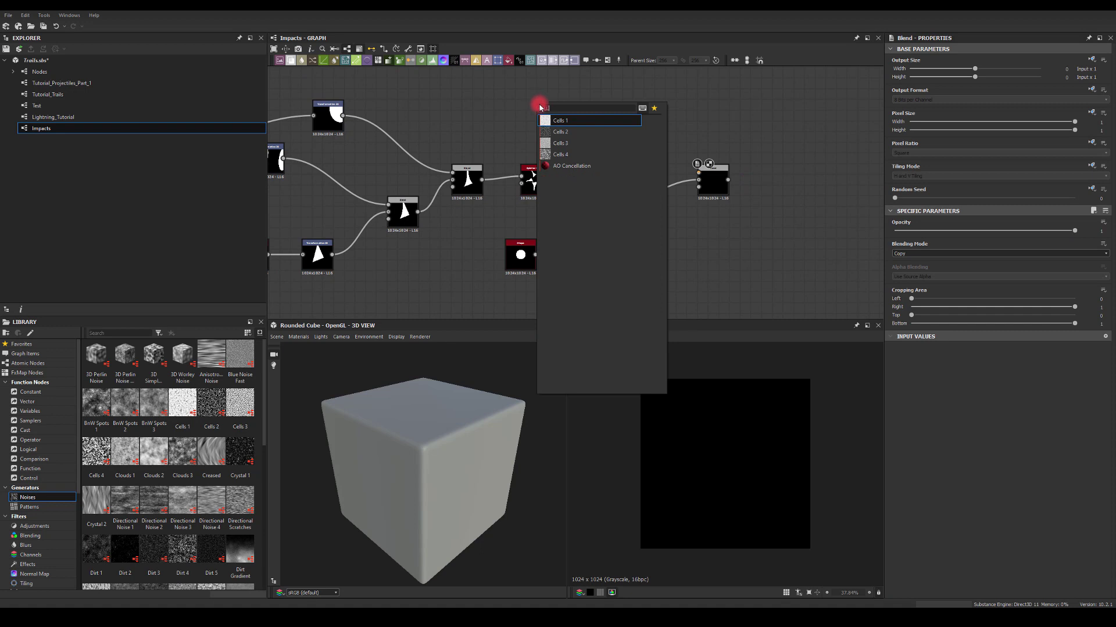
left_click(559, 121)
- Connect a Histogram Scan node to the Cells 1 output and place it beside the noise
left_click_drag(546, 105, 609, 113)
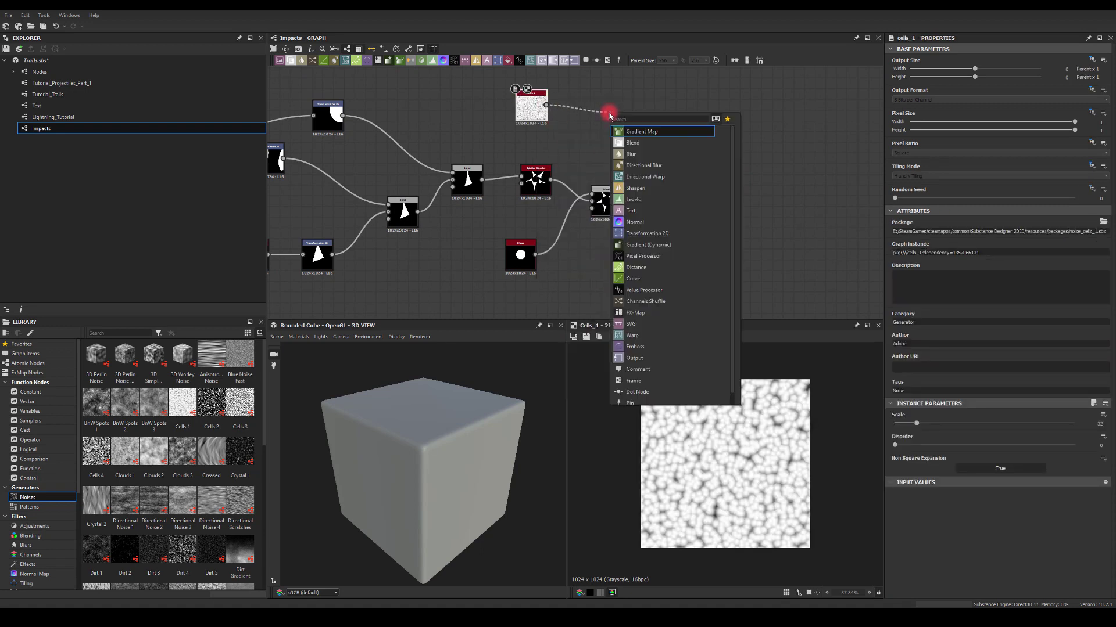
type("occa")
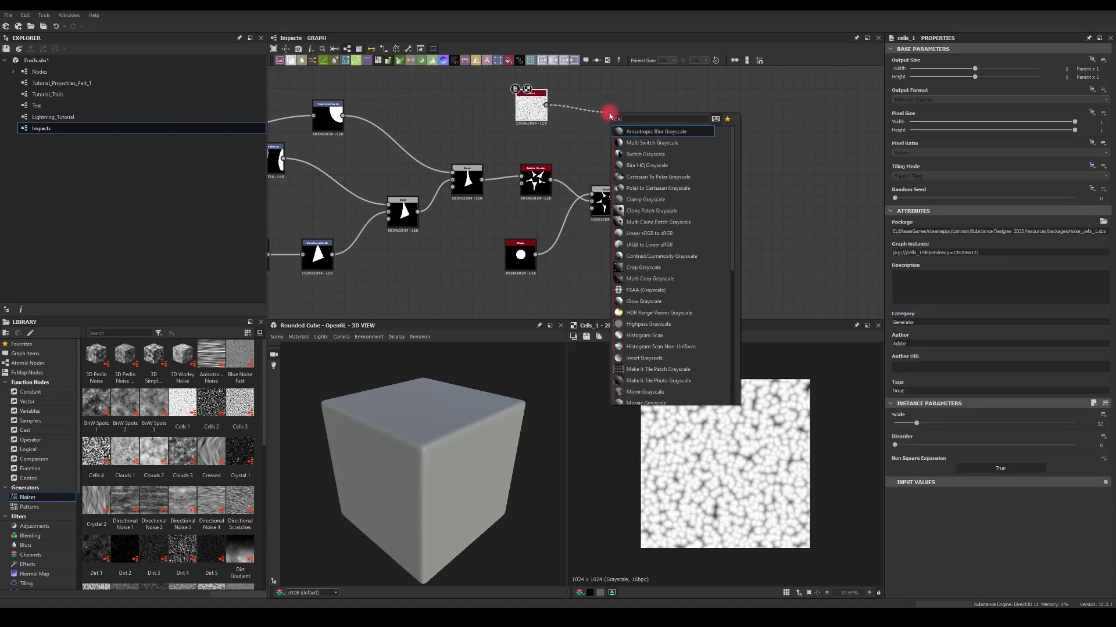
type("n")
left_click(625, 177)
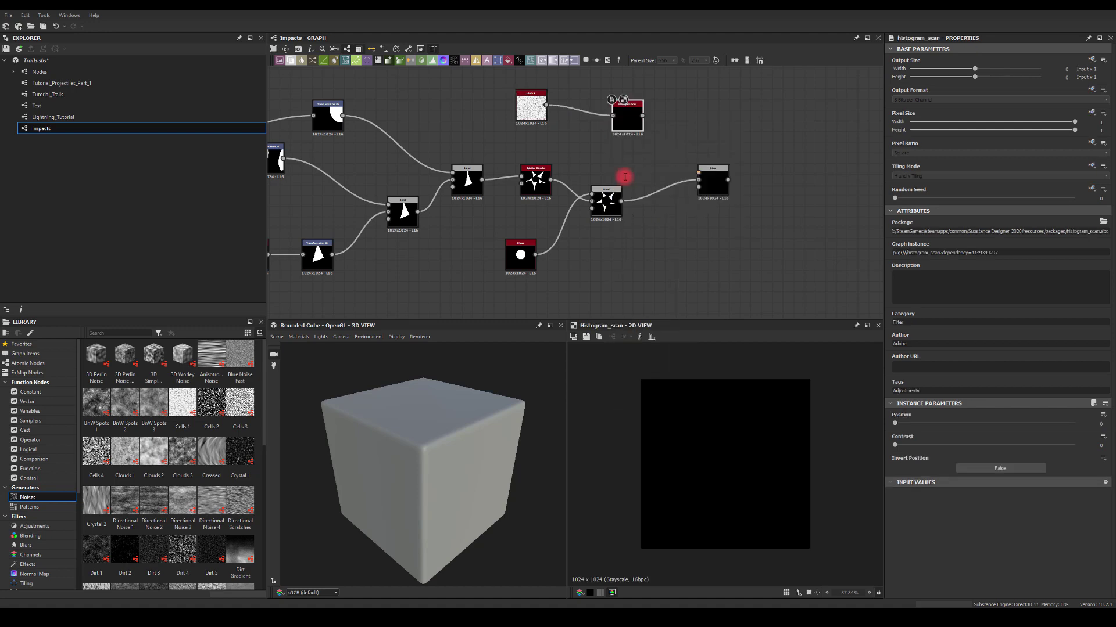
left_click_drag(618, 133, 570, 122)
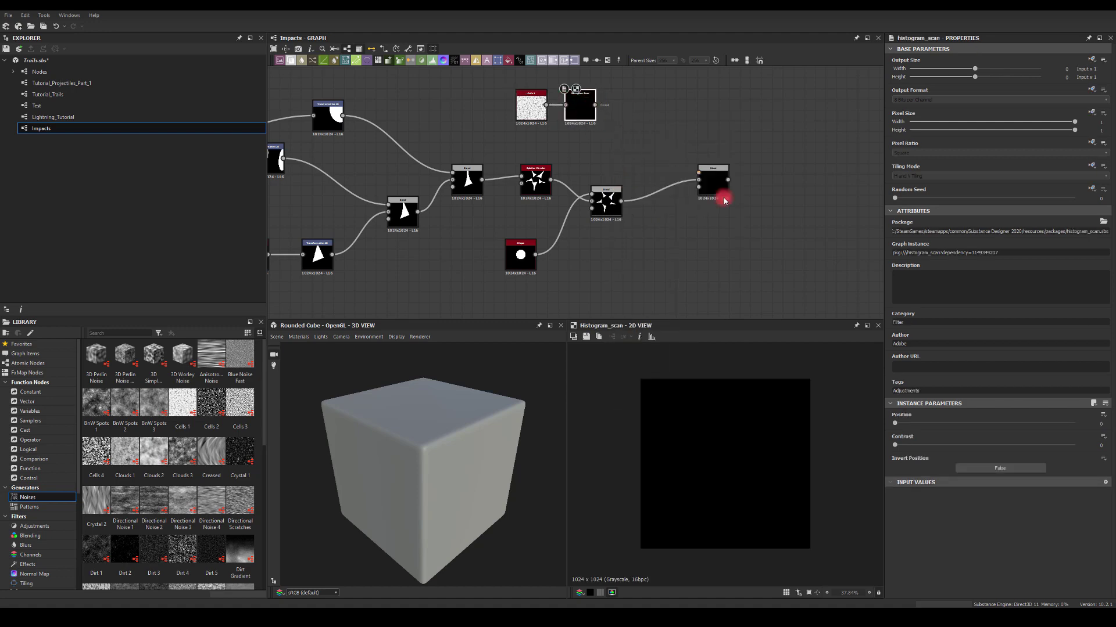
- Set the Histogram Scan's Contrast to 0.93 with an adjusted Position, and set the Cells 1 Scale to 7
left_click_drag(894, 424, 963, 424)
left_click_drag(896, 446, 1061, 452)
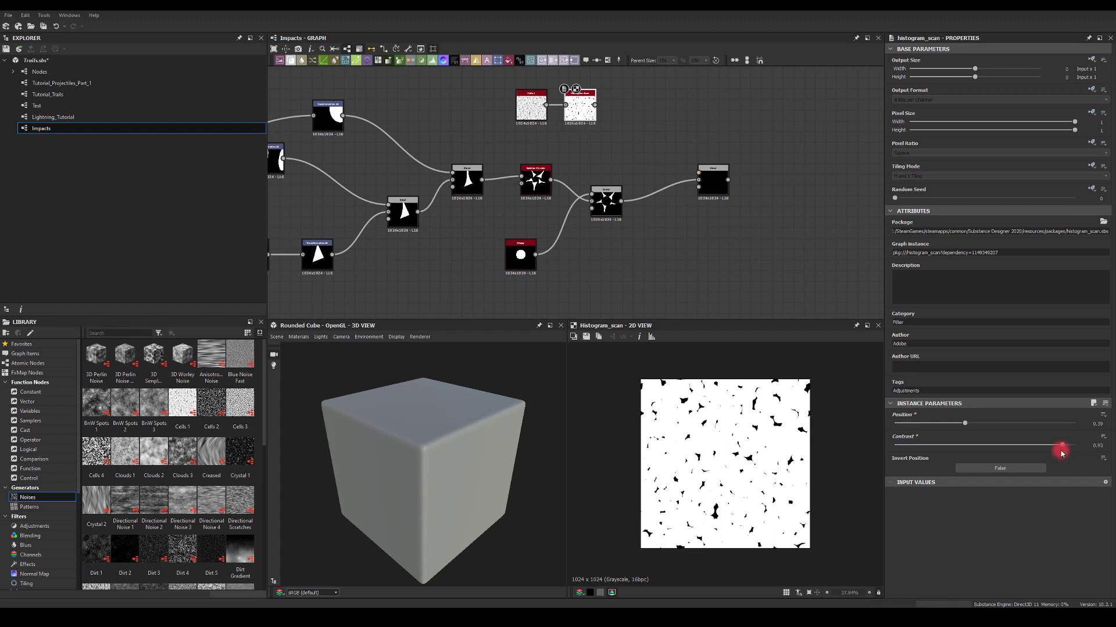
left_click(949, 425)
left_click_drag(967, 426, 899, 426)
left_click(544, 110)
left_click(910, 425)
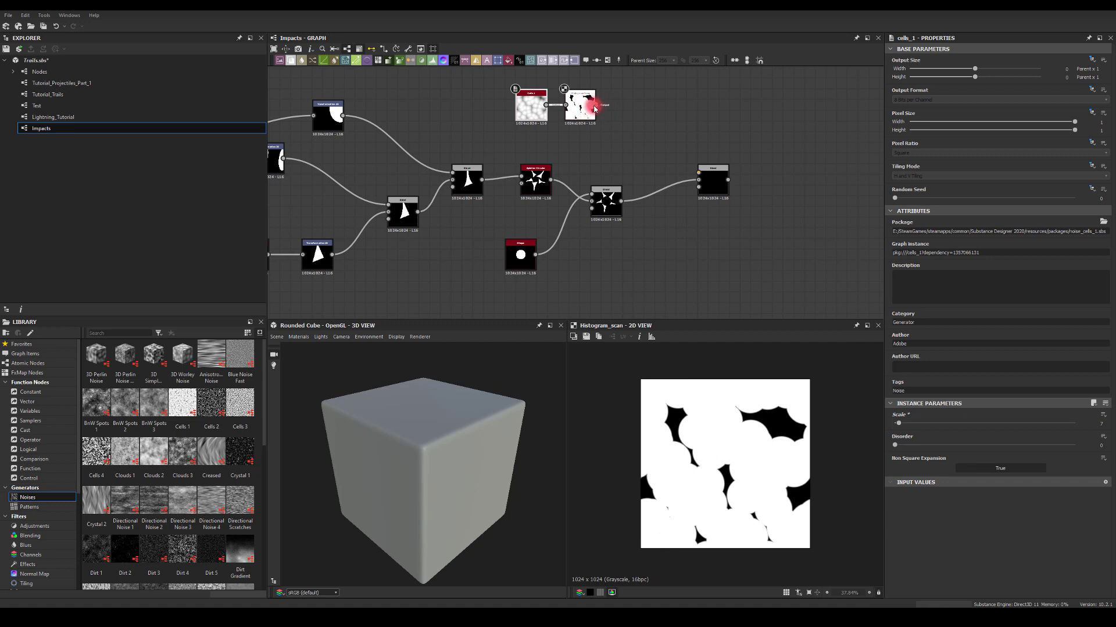
- Connect the Histogram Scan to the final Blend node, set it to Subtract and move the node further along
left_click_drag(594, 109, 698, 173)
left_click(713, 181)
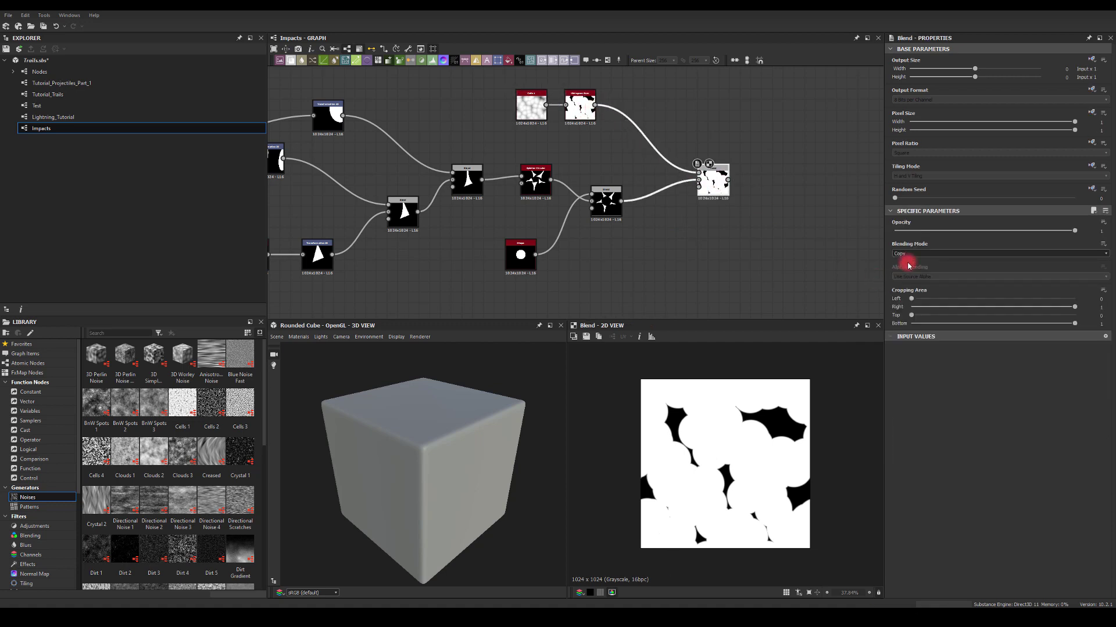
left_click(909, 256)
left_click(902, 271)
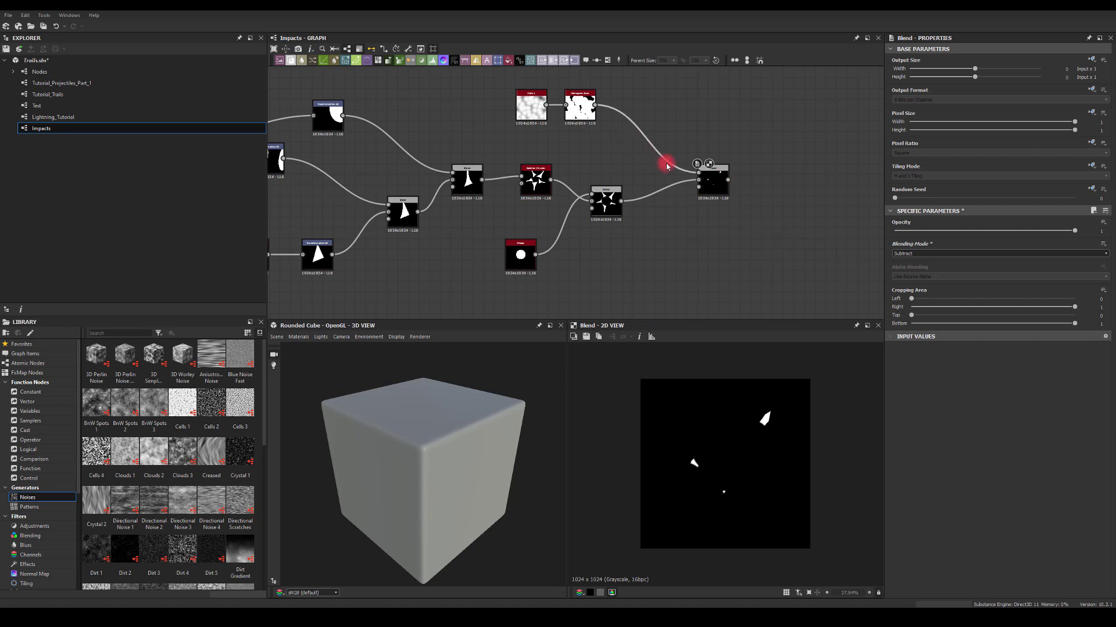
left_click_drag(667, 167, 718, 181)
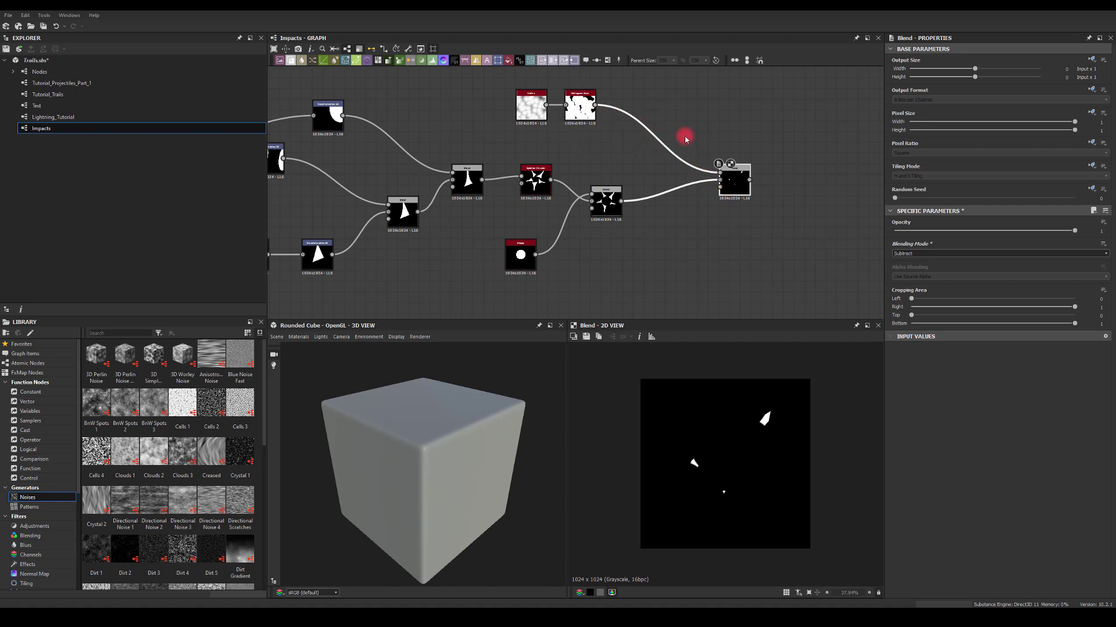
- Add a new Blend node to the Histogram Scan's output
left_click(515, 258)
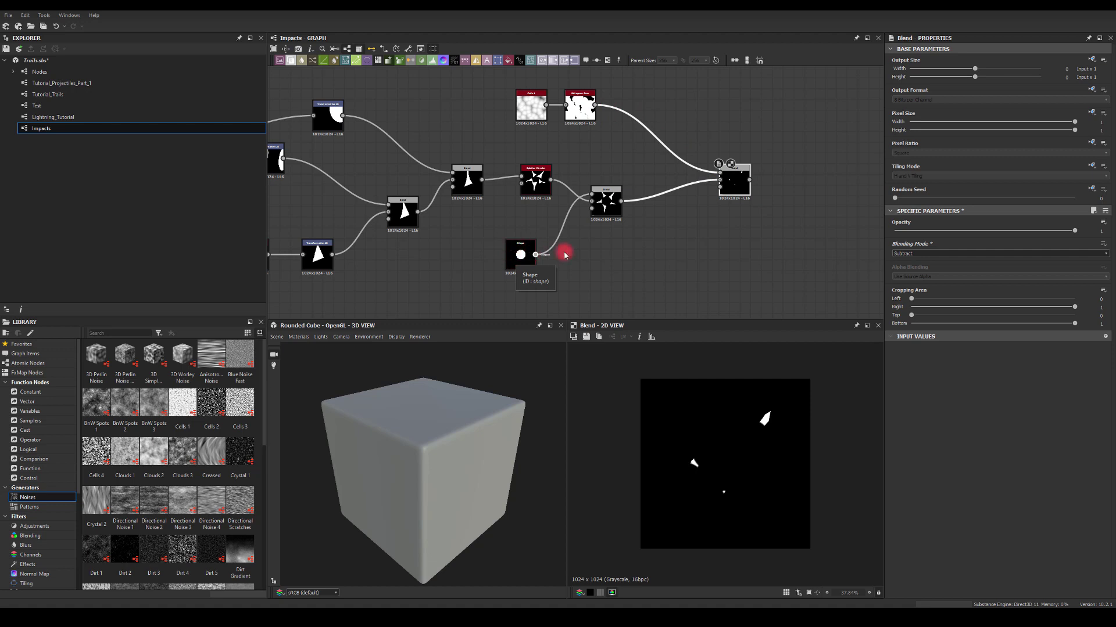
left_click(592, 104)
left_click_drag(595, 105, 702, 129)
left_click(672, 164)
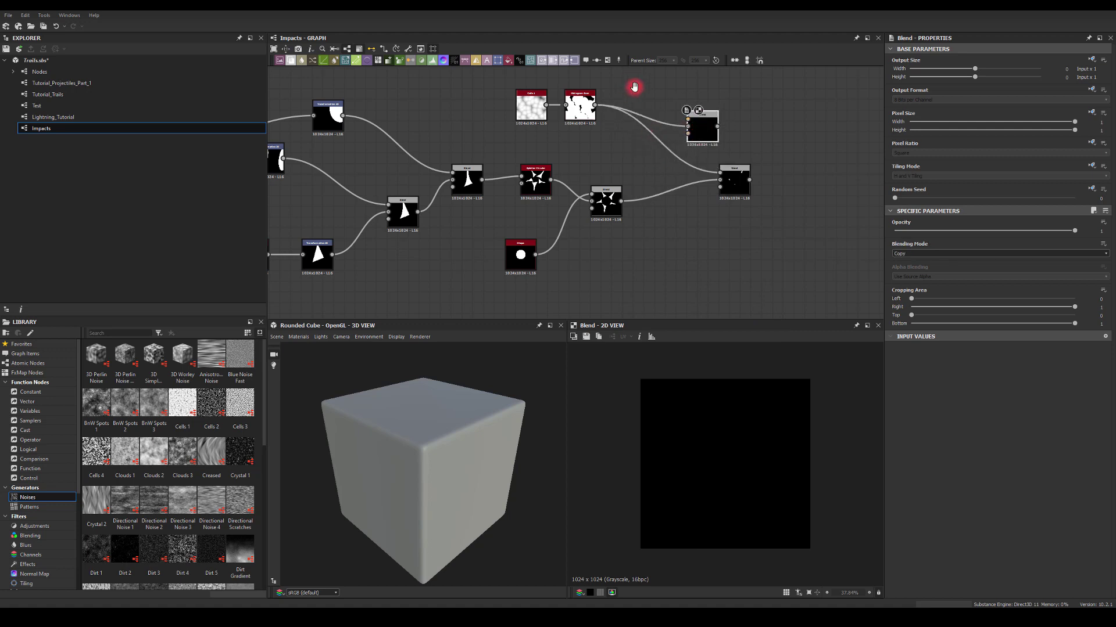
- Add a Shape node above the noise nodes and connect it to the Histogram Scan's new Blend node
middle_click_drag(635, 89, 617, 107)
key("space")
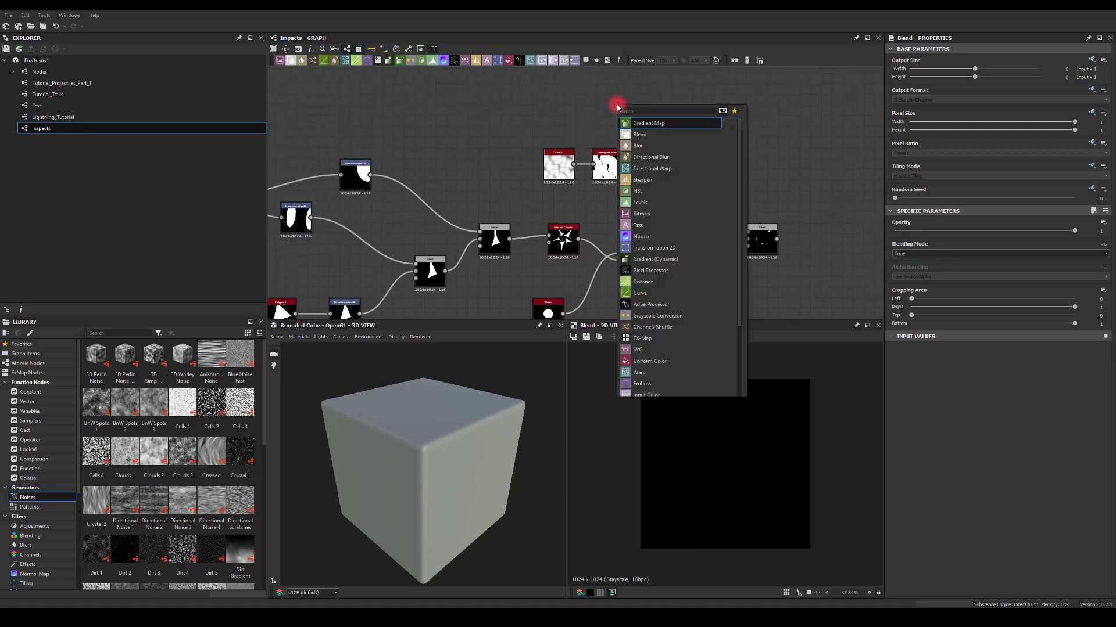
type("shape")
left_click(628, 123)
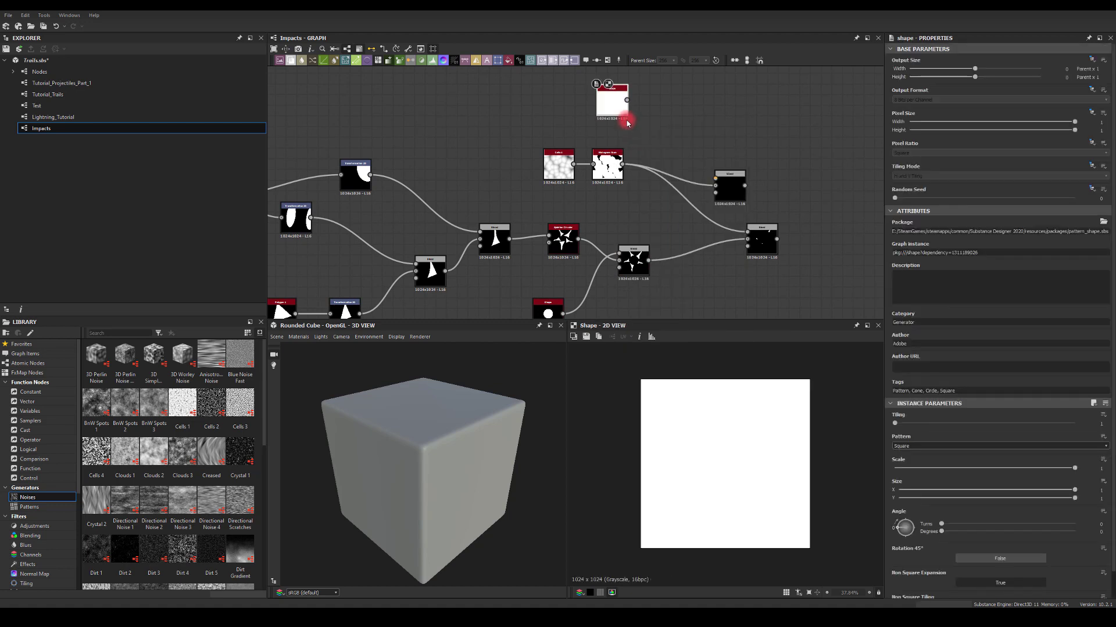
left_click(629, 101)
left_click_drag(625, 102, 715, 178)
- Set the new shape's Pattern to Disc and its Scale to 0.5
left_click(606, 111)
left_click(910, 382)
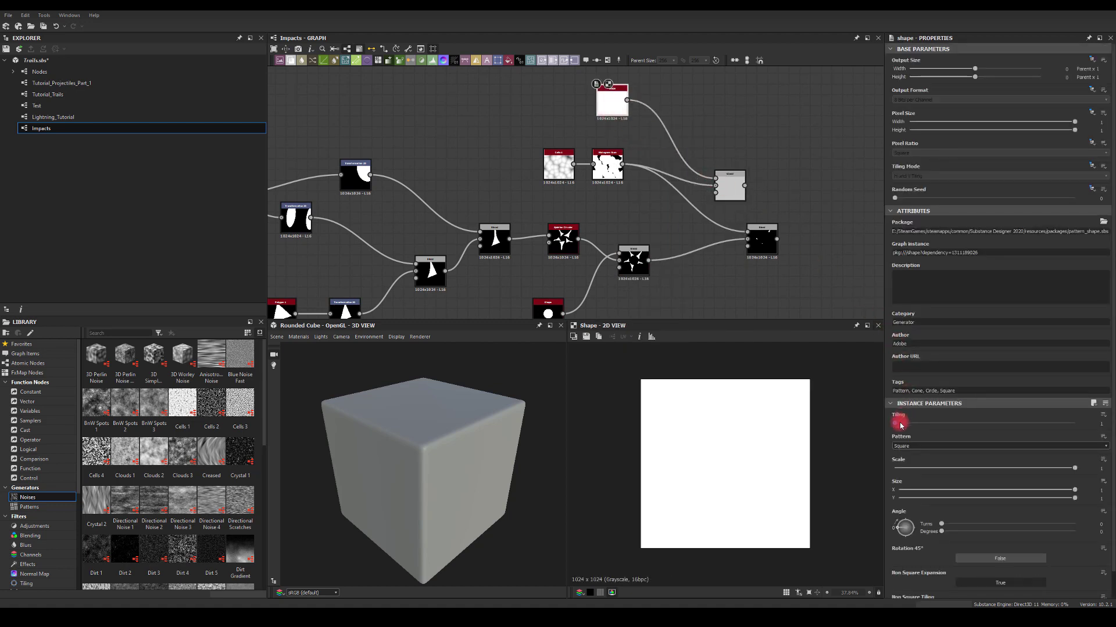
left_click(904, 444)
left_click(933, 466)
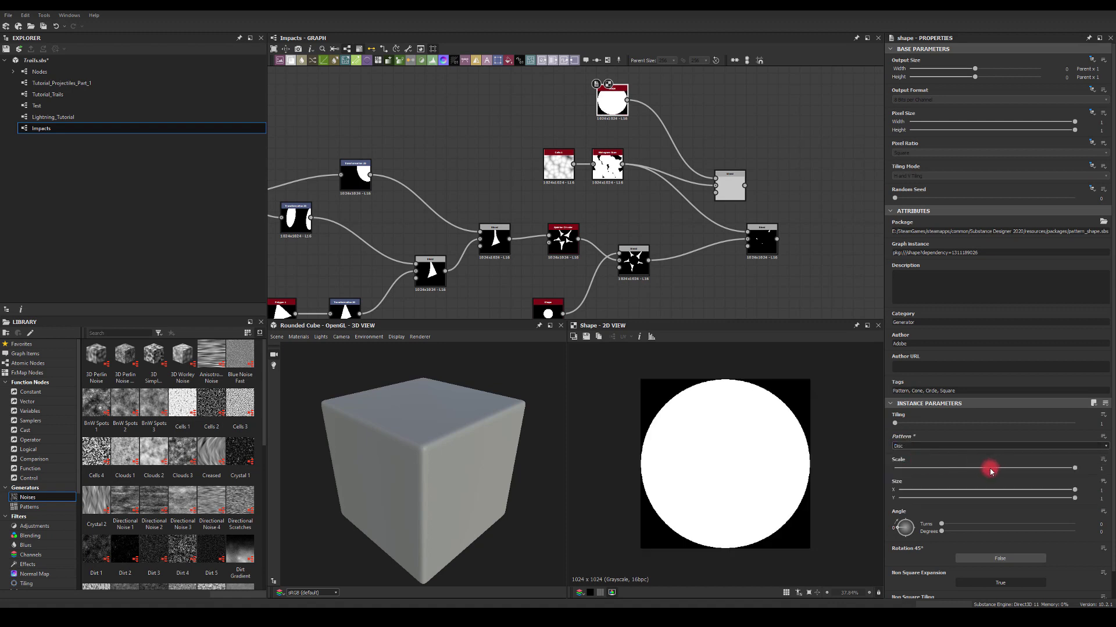
left_click(990, 470)
- Preview the Blend of the disc and the scanned cells and set its blending mode to Multiply
double_click(730, 191)
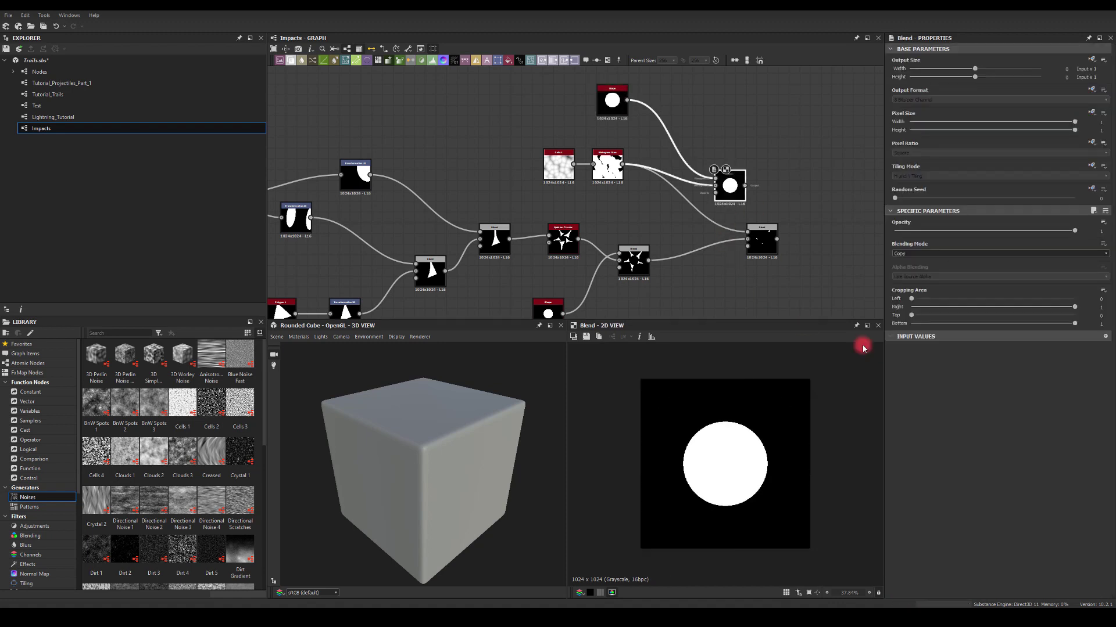
left_click(899, 253)
left_click(889, 274)
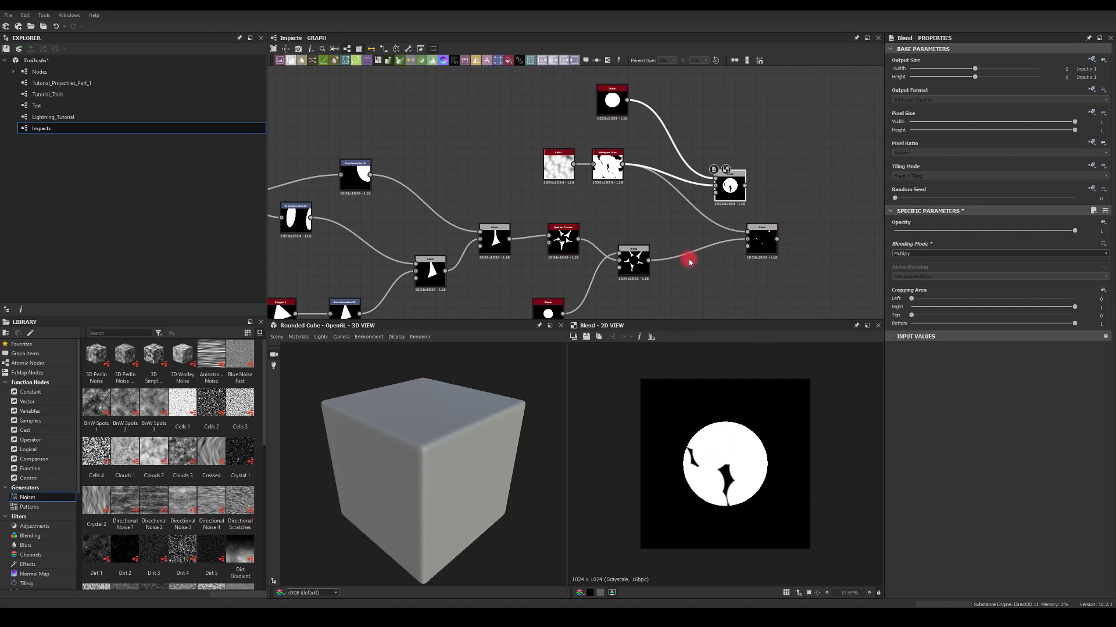
- Feed the multiplied disc result into the final Subtract Blend instead of the Histogram Scan, and preview that Blend
mouse_move(727, 182)
left_mouse_down()
mouse_move(684, 160)
mouse_move(748, 231)
left_mouse_up()
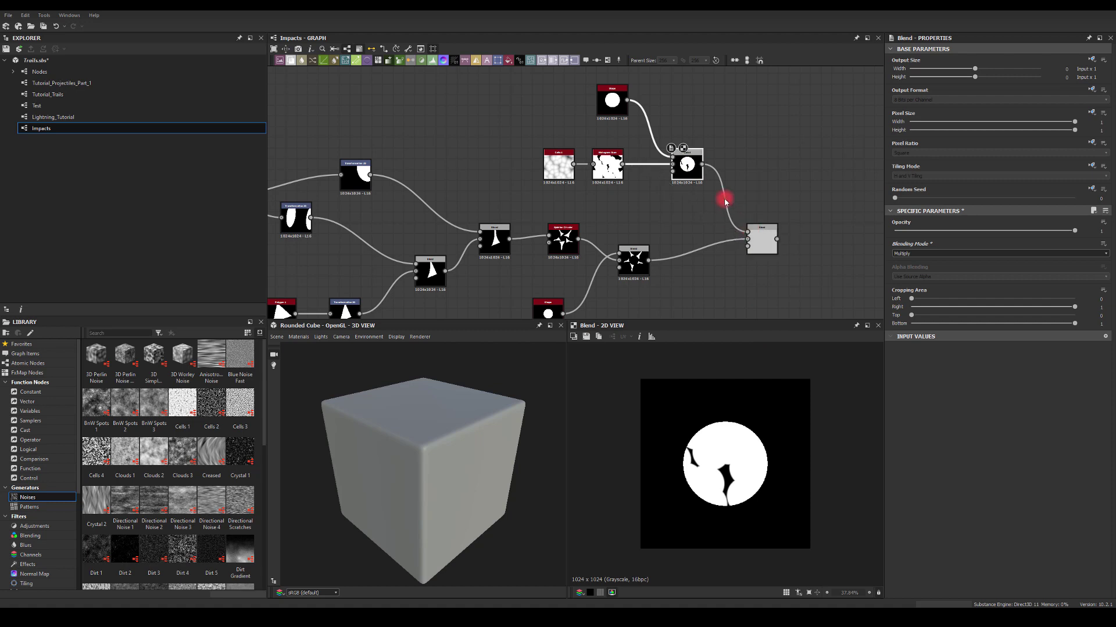
left_click(768, 244)
left_click(768, 244)
left_click(748, 338)
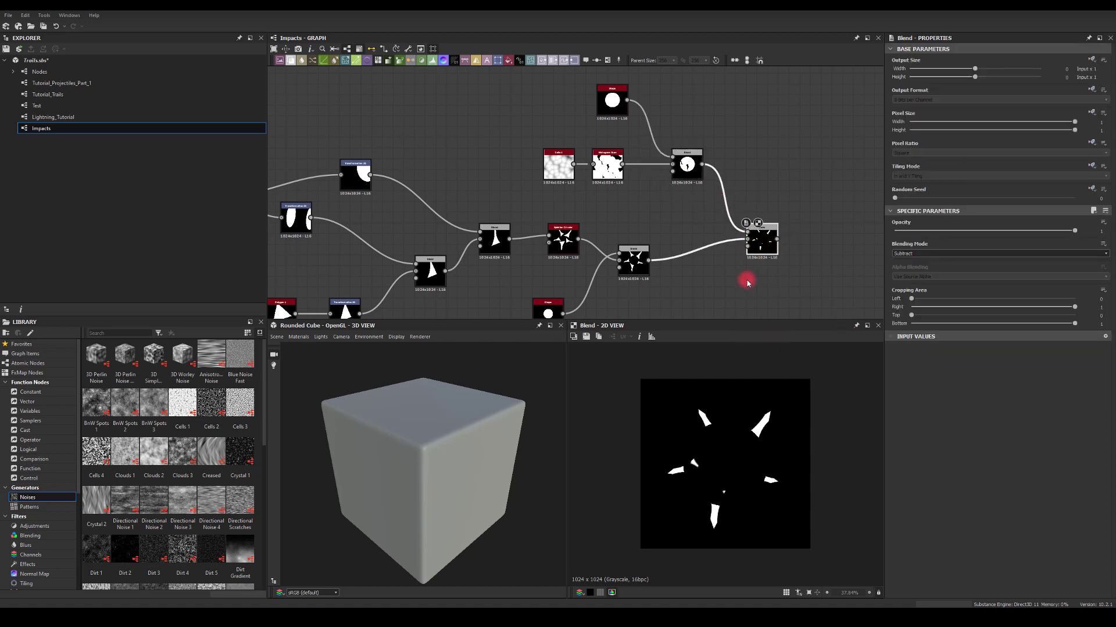
- Set the Scale of the disc masking the cells to 0.38 and compare the Cells 1 noise with the final Blend
left_click(611, 96)
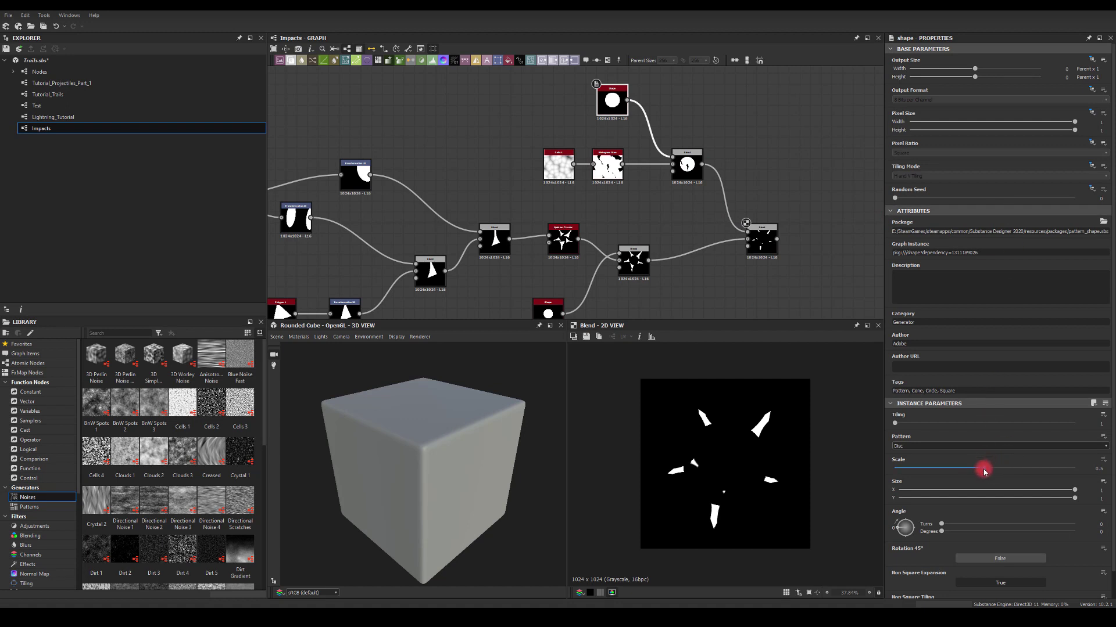
mouse_move(984, 472)
left_mouse_down()
mouse_move(939, 467)
mouse_move(962, 471)
left_mouse_up()
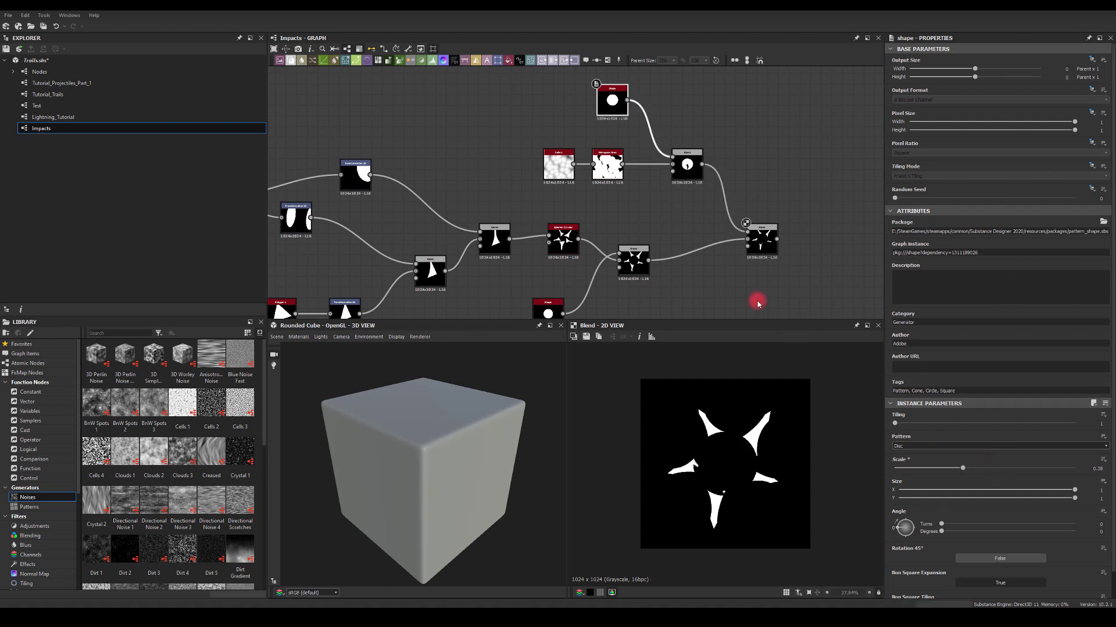
double_click(557, 164)
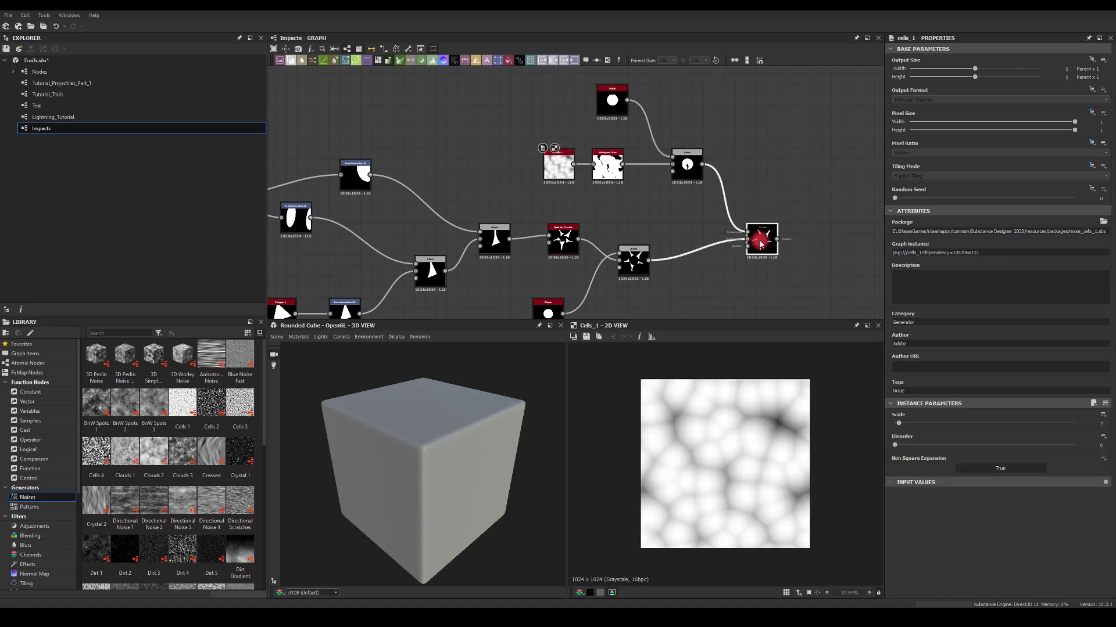
double_click(761, 244)
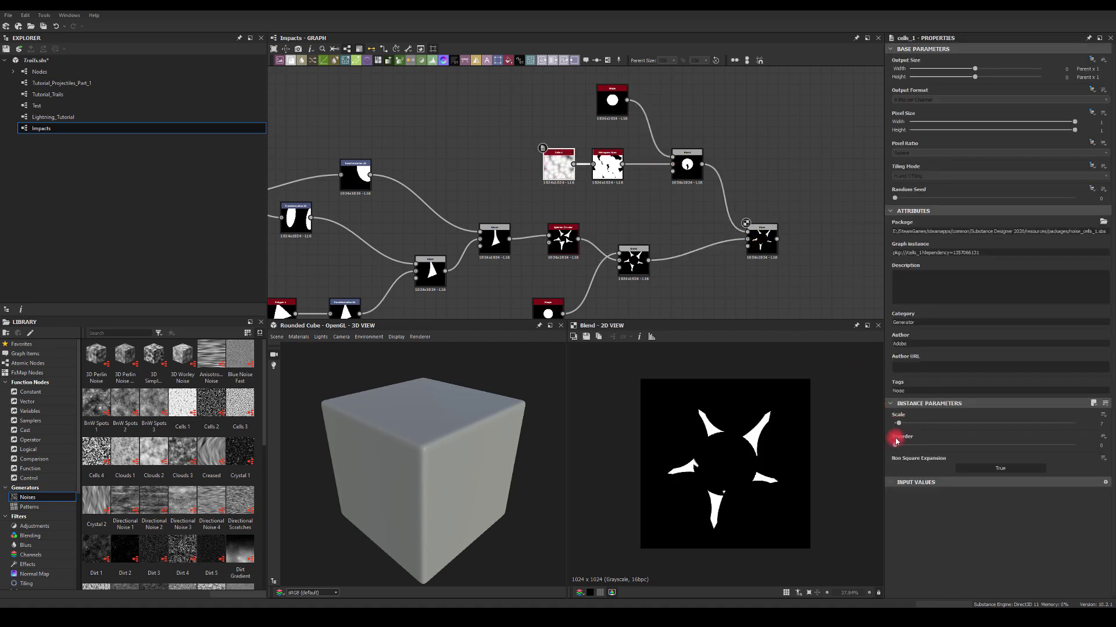
- Set the Disorder of the Cells 1 noise to 0.48 and the Position of its Histogram Scan to 0.07
left_click_drag(900, 446, 981, 443)
left_click(608, 174)
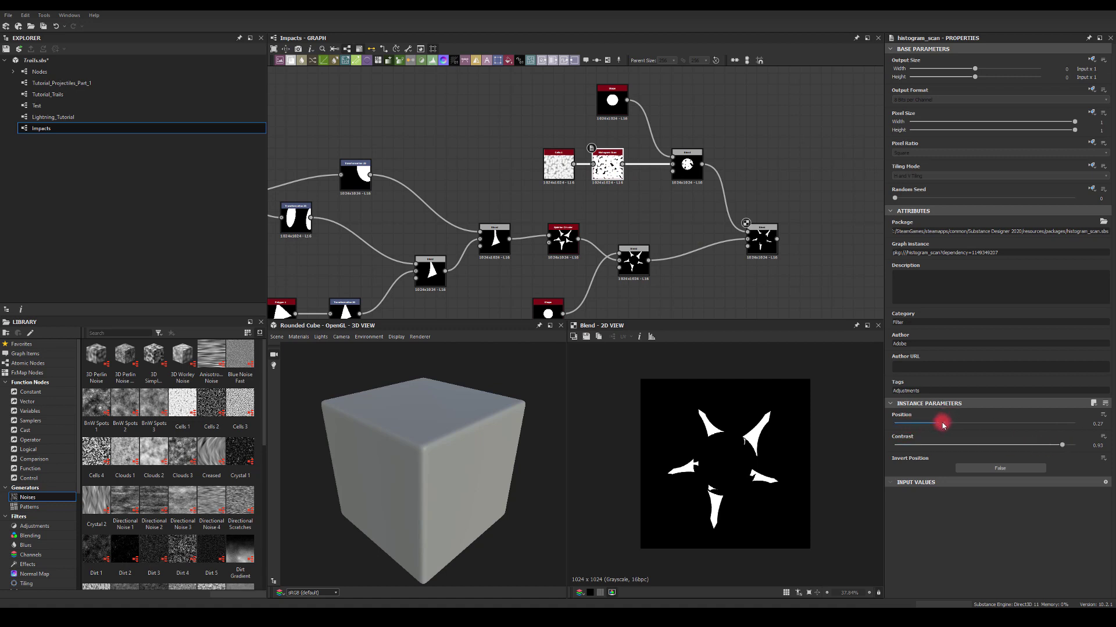
left_click_drag(943, 425, 909, 427)
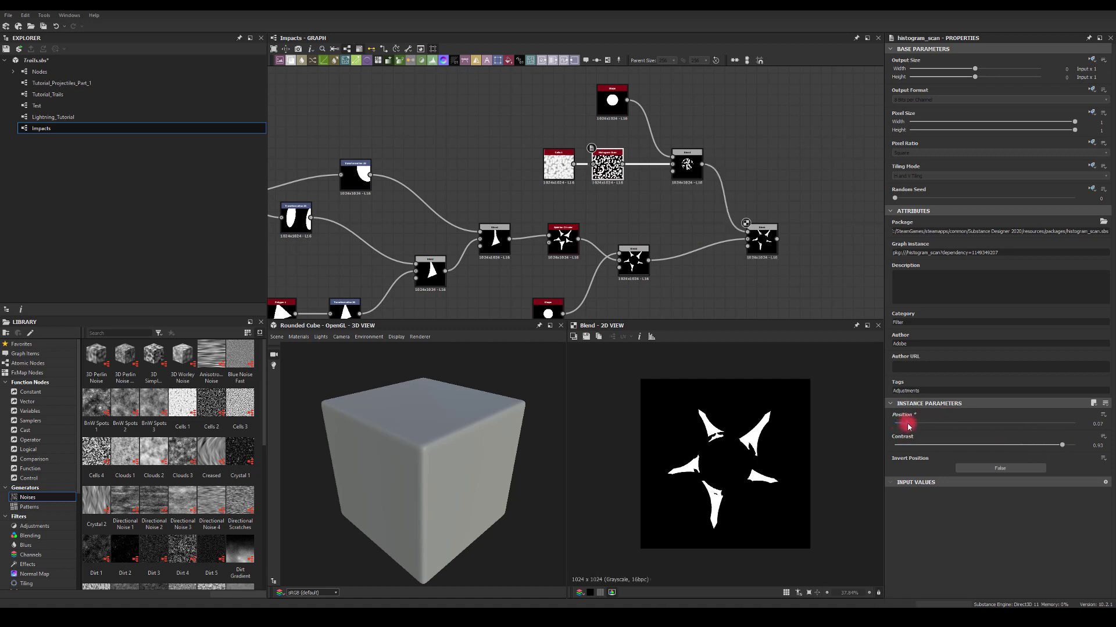
- Set the Scale of the Cells 1 noise to 8 and its Disorder to 0.5
left_click(557, 166)
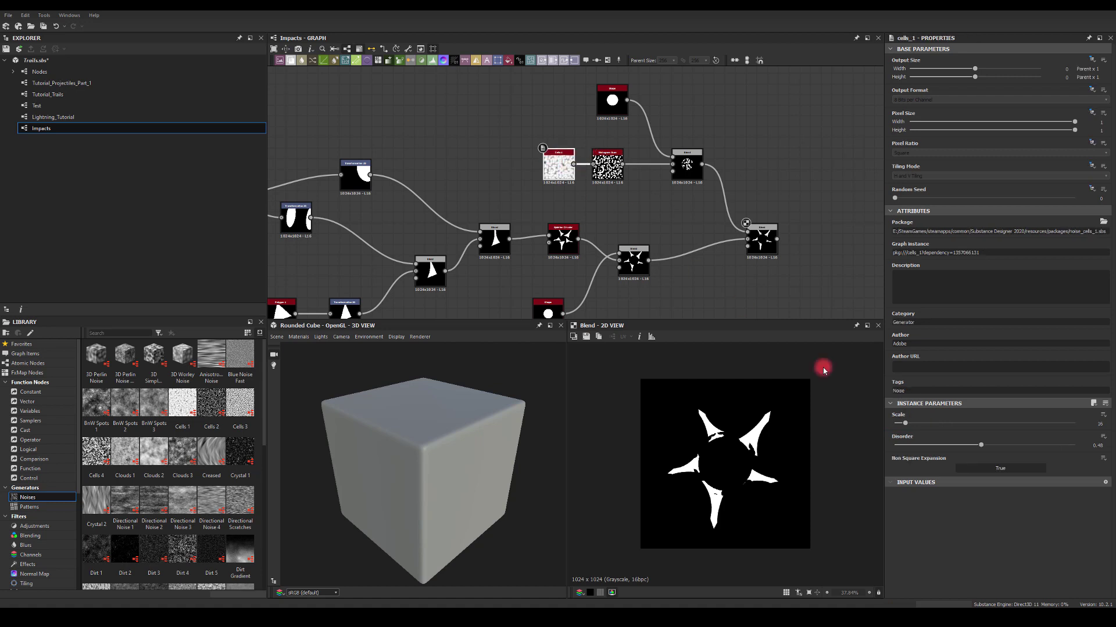
left_click_drag(984, 450, 1053, 445)
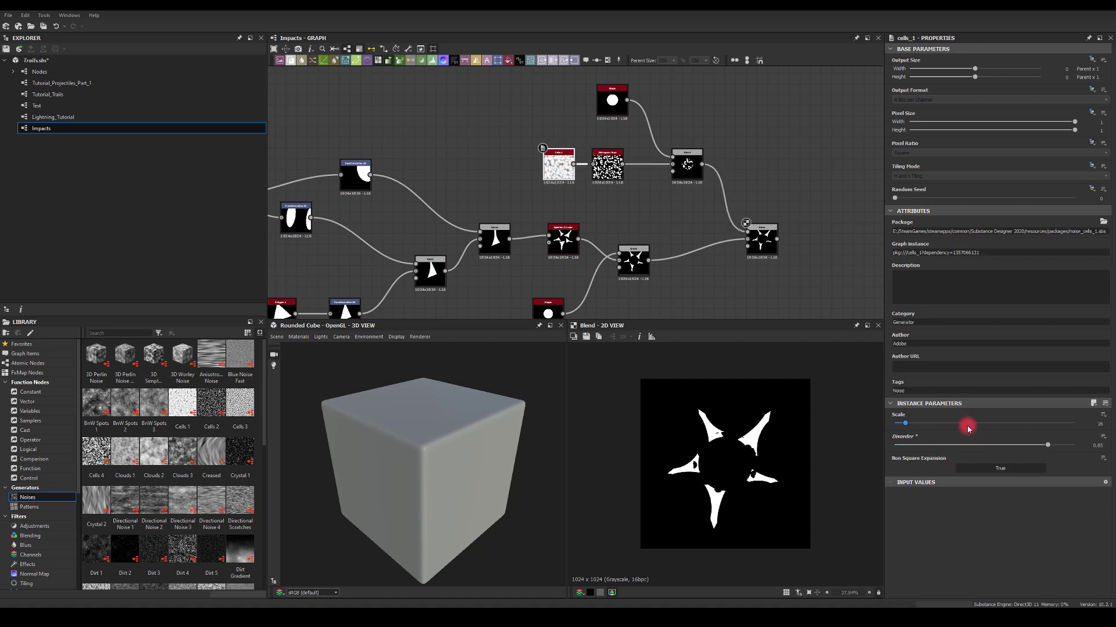
type("8")
key("Return")
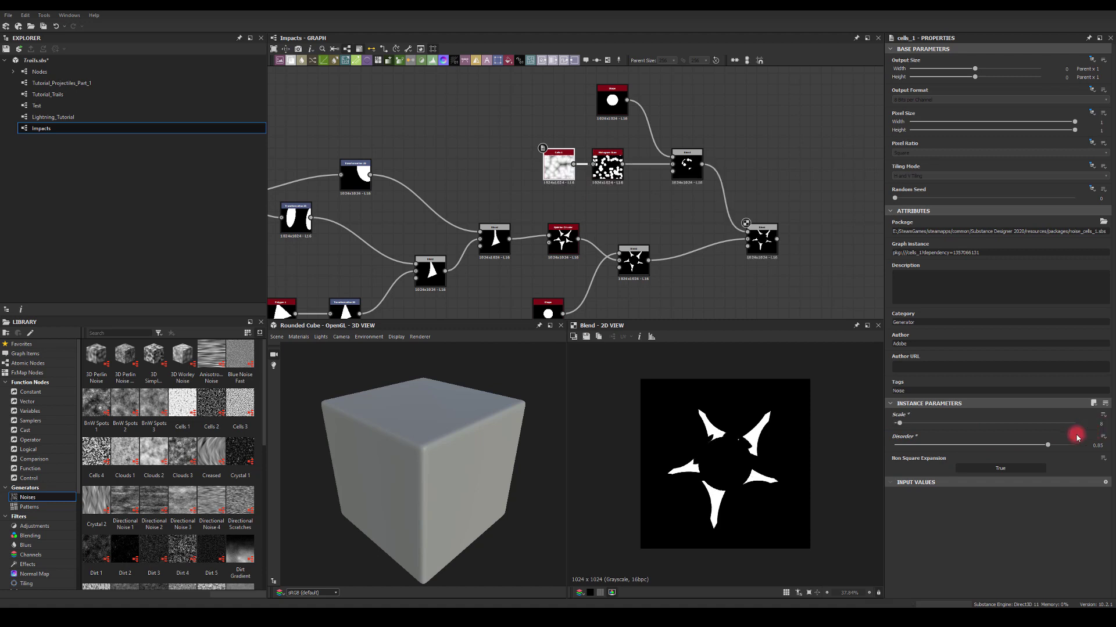
mouse_move(1049, 447)
left_mouse_down()
mouse_move(1021, 441)
mouse_move(1029, 431)
mouse_move(1024, 447)
mouse_move(976, 446)
mouse_move(985, 443)
left_mouse_up()
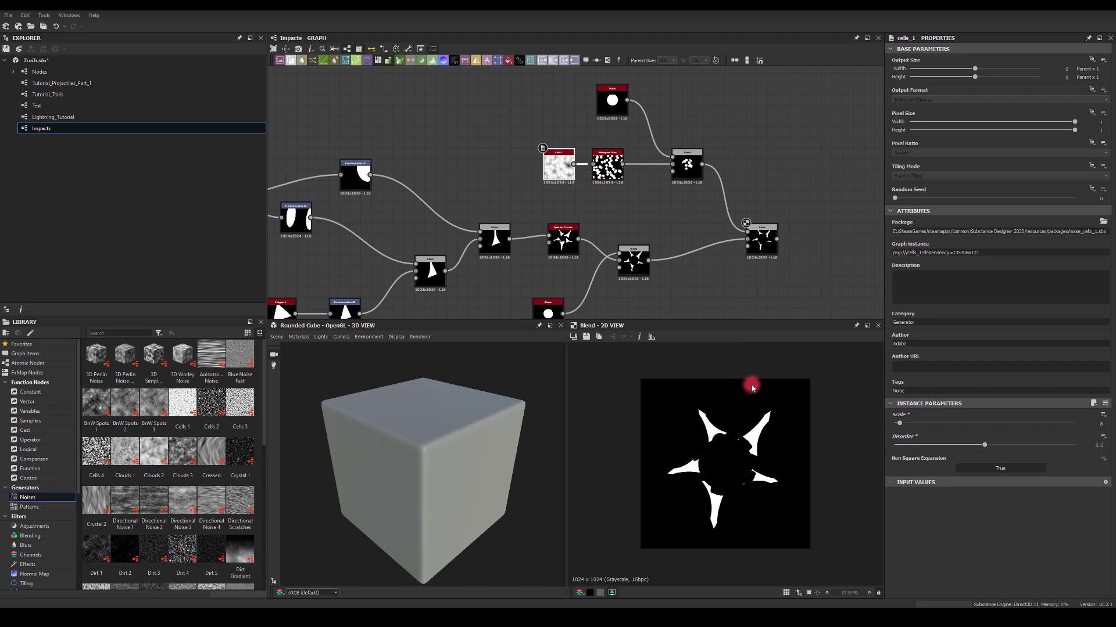
- Move the final Subtract Blend node slightly closer to the spikes' Blend node in the graph
middle_click_drag(711, 280, 612, 194)
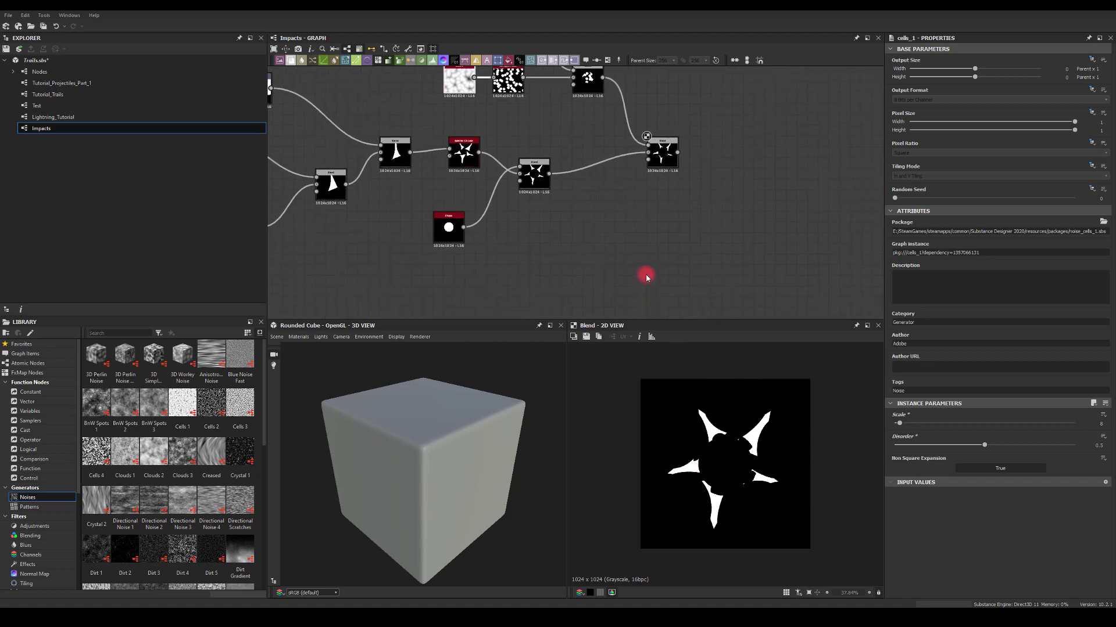
middle_click_drag(655, 221, 616, 219)
left_click_drag(639, 179, 628, 154)
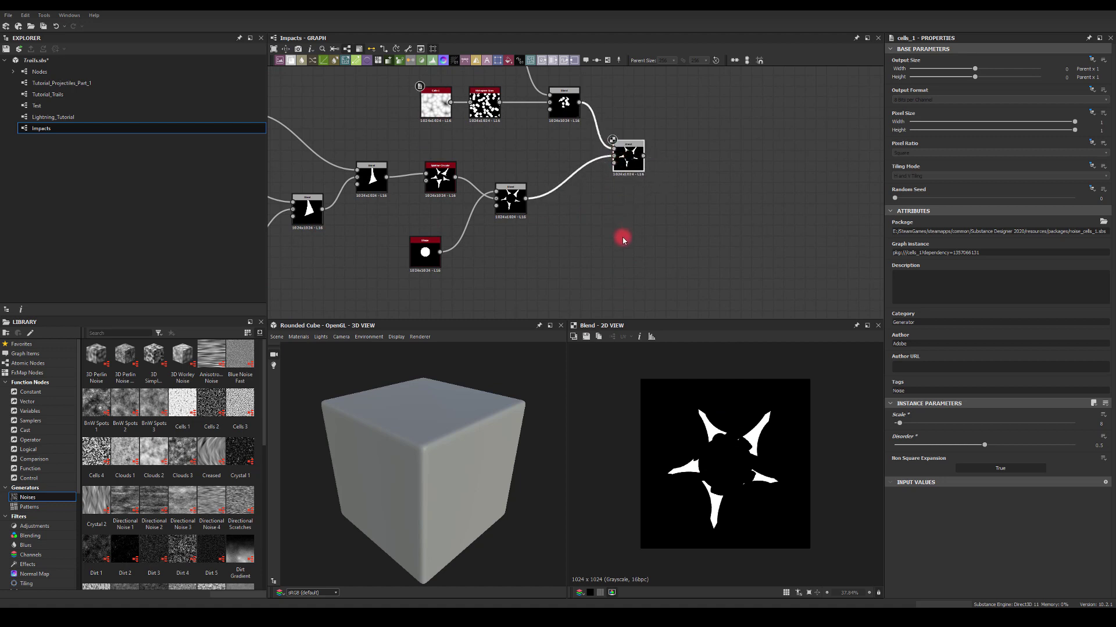
middle_click_drag(611, 238, 622, 199)
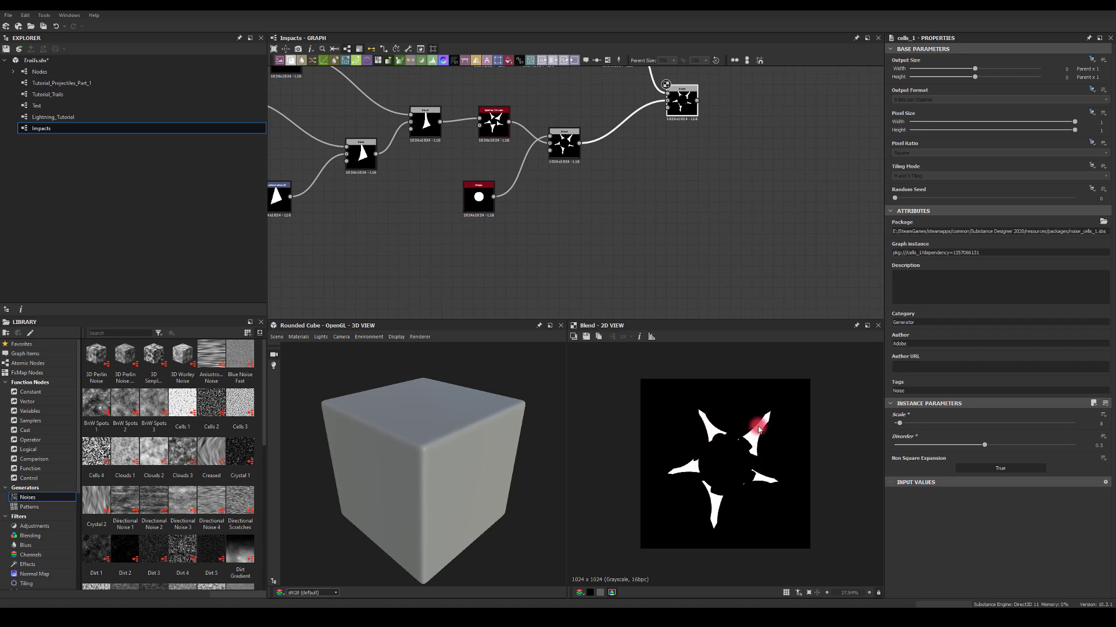
- Add a Shape node in the empty area below the spikes' nodes with Pattern Disc and Scale 0.56
left_click(600, 211)
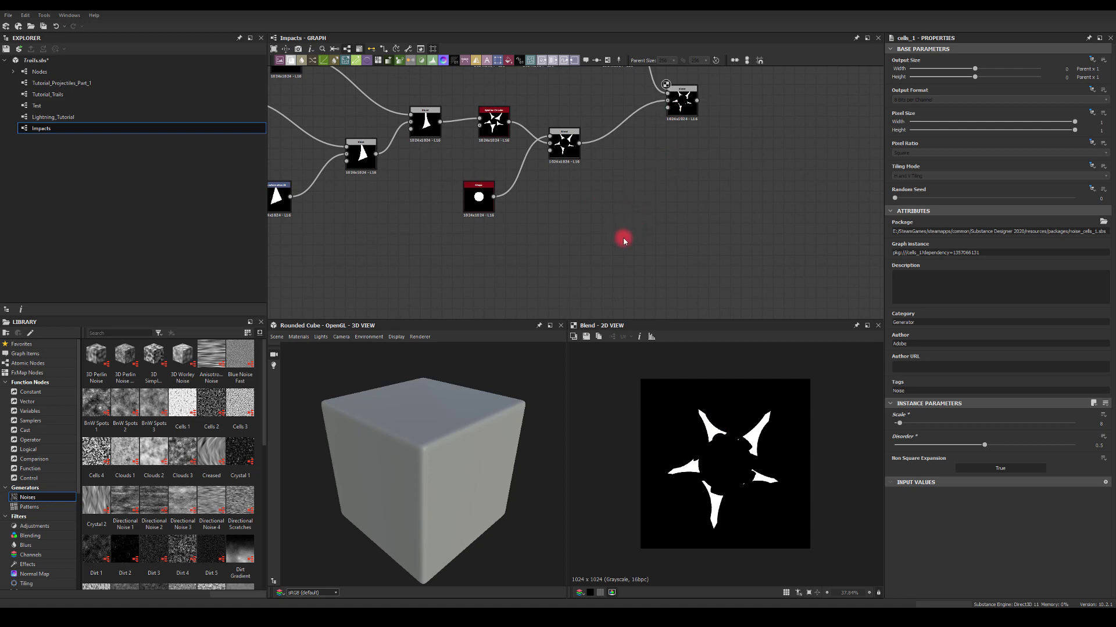
key("space")
type("sha")
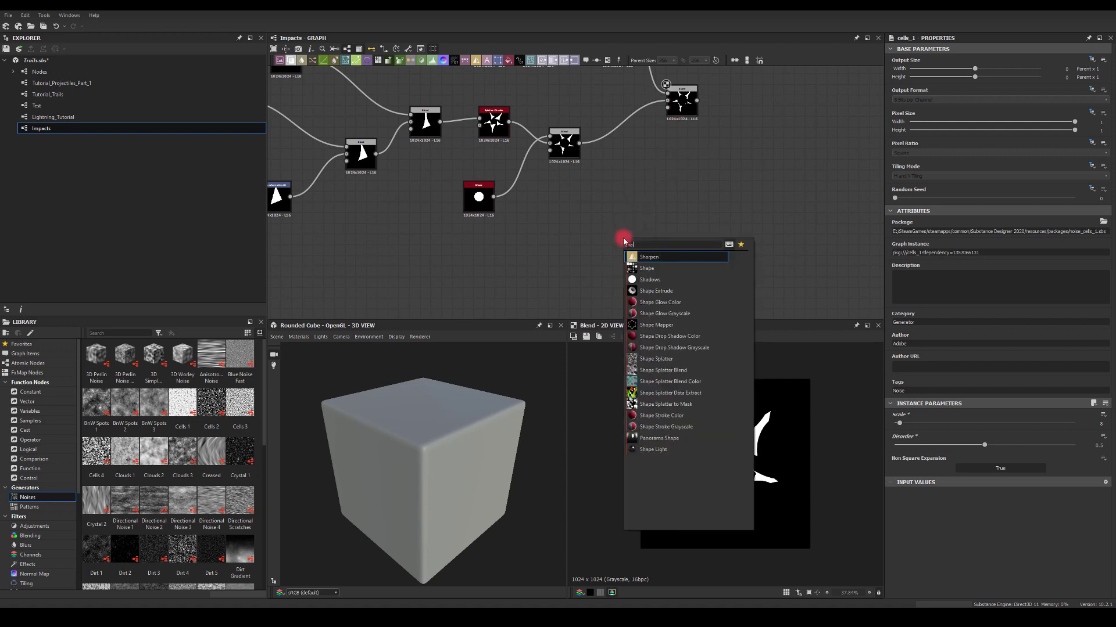
left_click(652, 273)
left_click(900, 446)
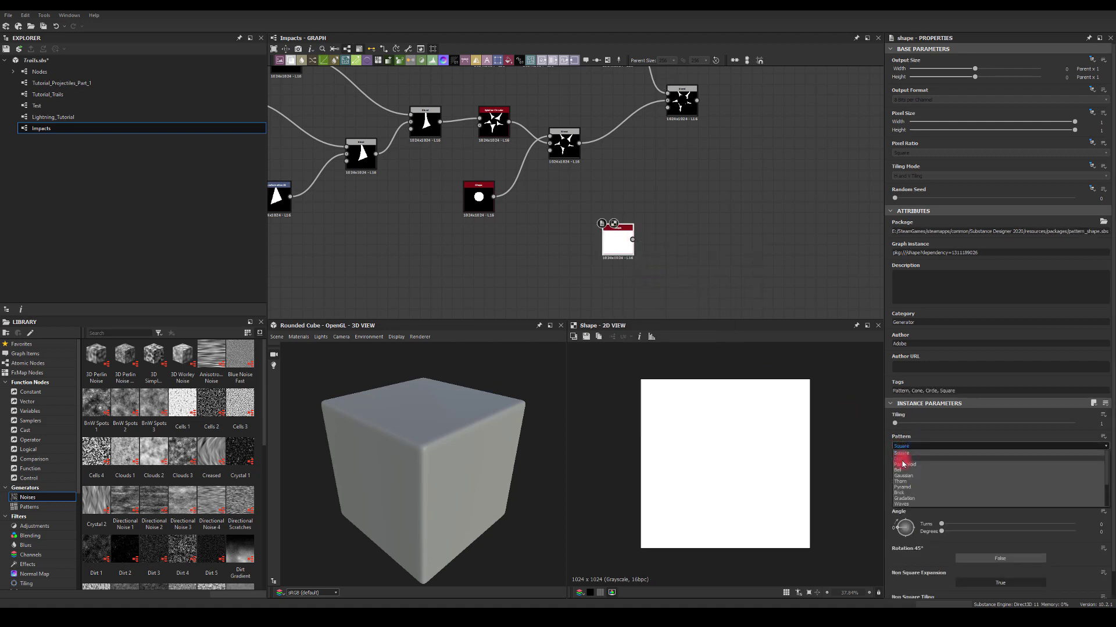
left_click(901, 458)
left_click_drag(1023, 469, 994, 467)
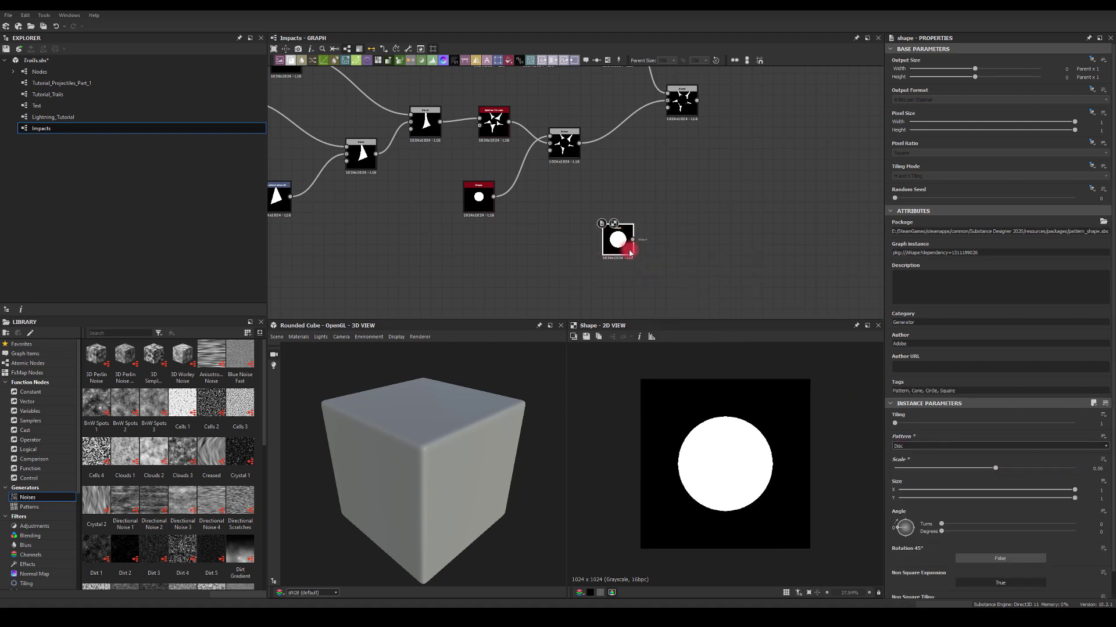
- Warp the new disc with a Perlin Noise node connected to the Warp's second input, and preview the Warp
left_click_drag(633, 240, 691, 222)
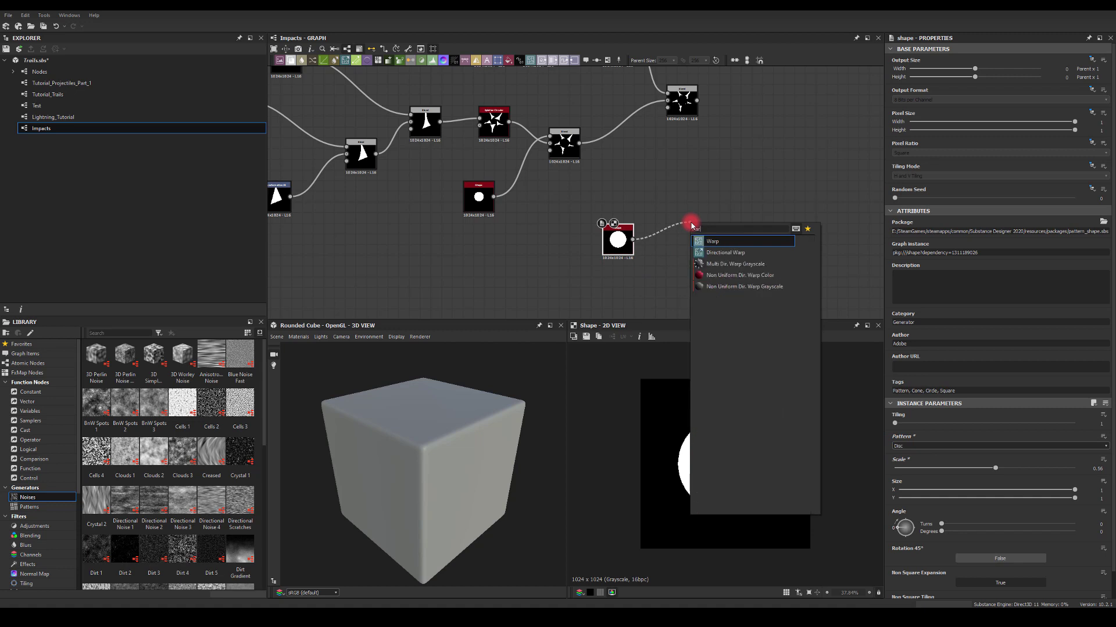
left_click(713, 243)
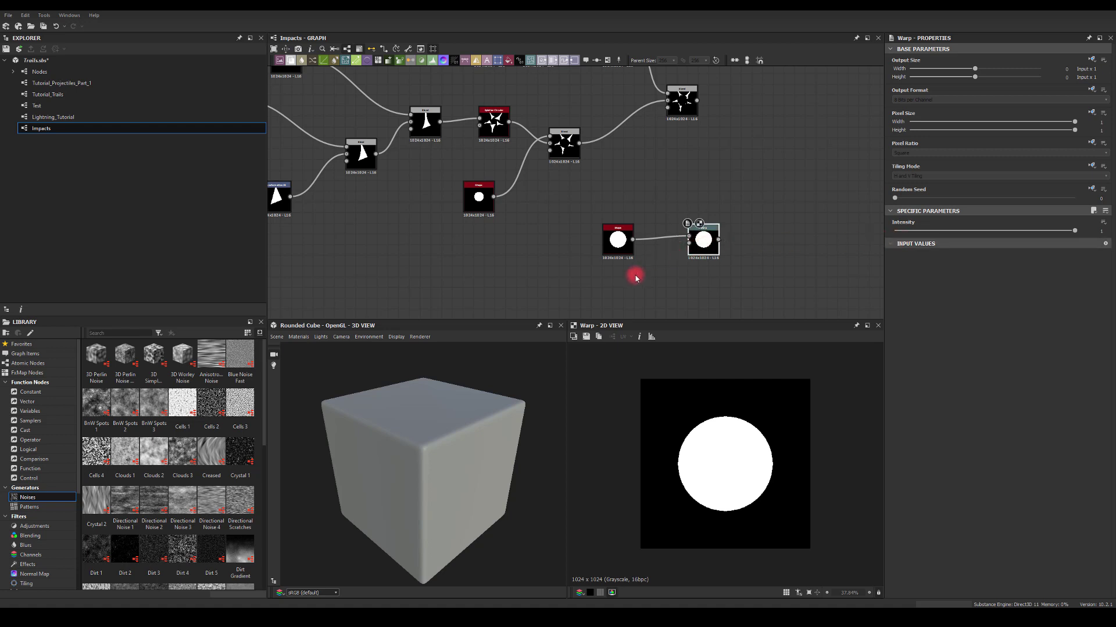
key("space")
type("perm")
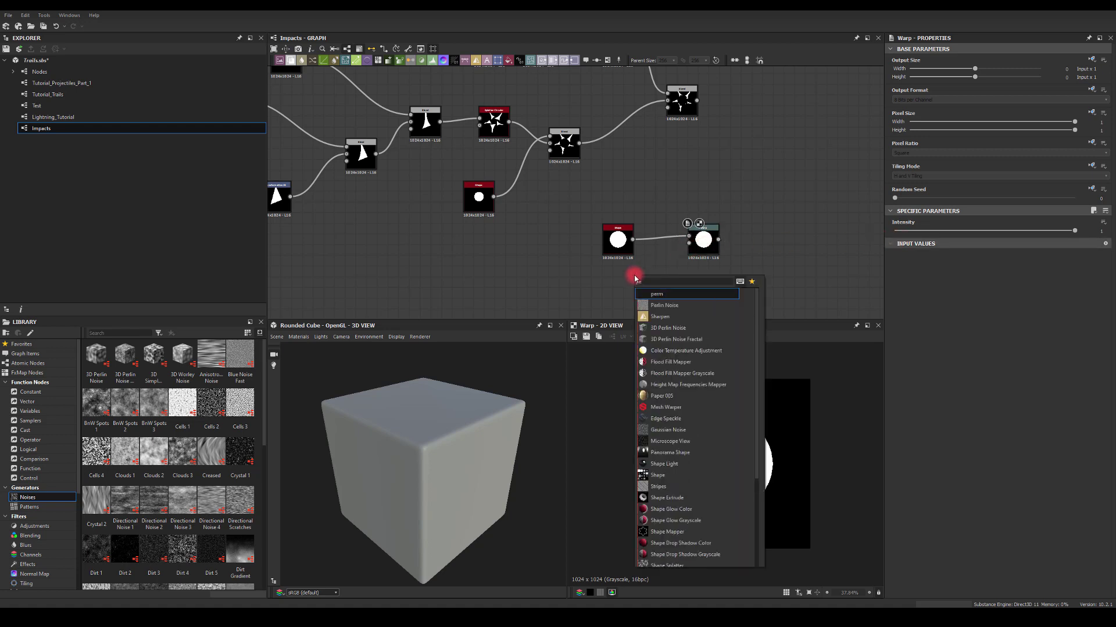
type("in")
key("Return")
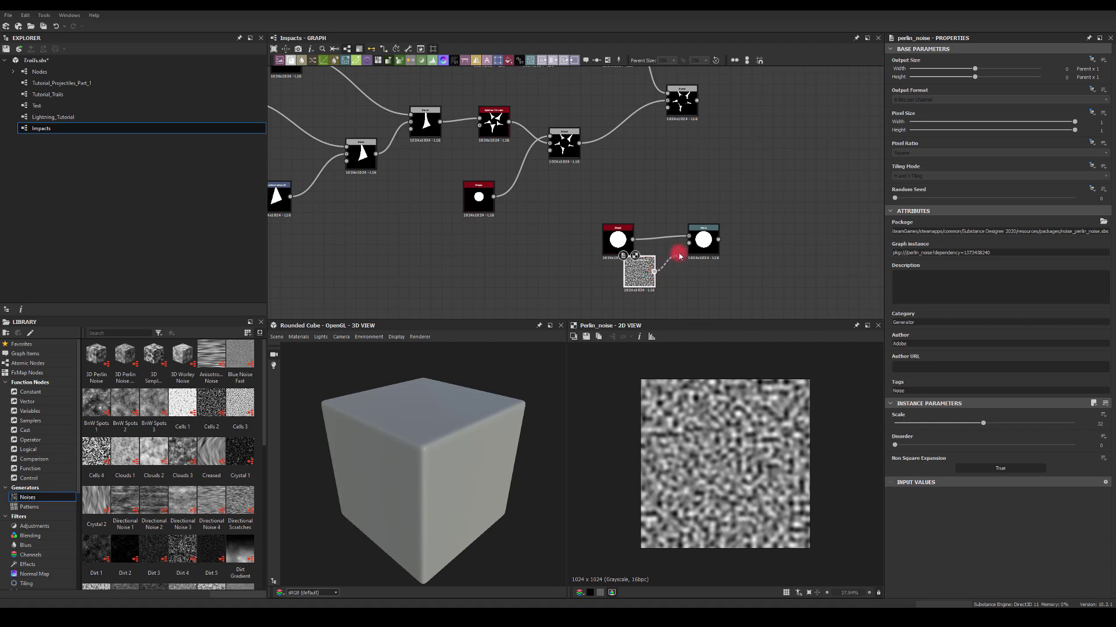
left_click_drag(680, 256, 689, 243)
left_click_drag(639, 273, 618, 295)
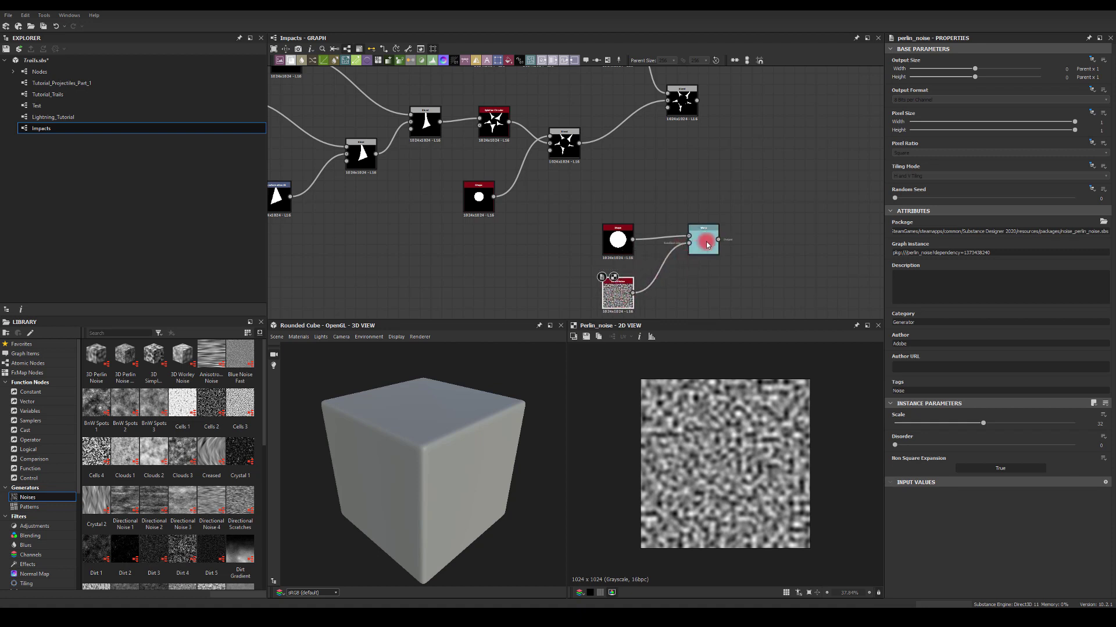
double_click(707, 245)
- Add a Blend node to the Warp's output and place it above and beyond the Warp node
middle_click_drag(741, 259, 717, 182)
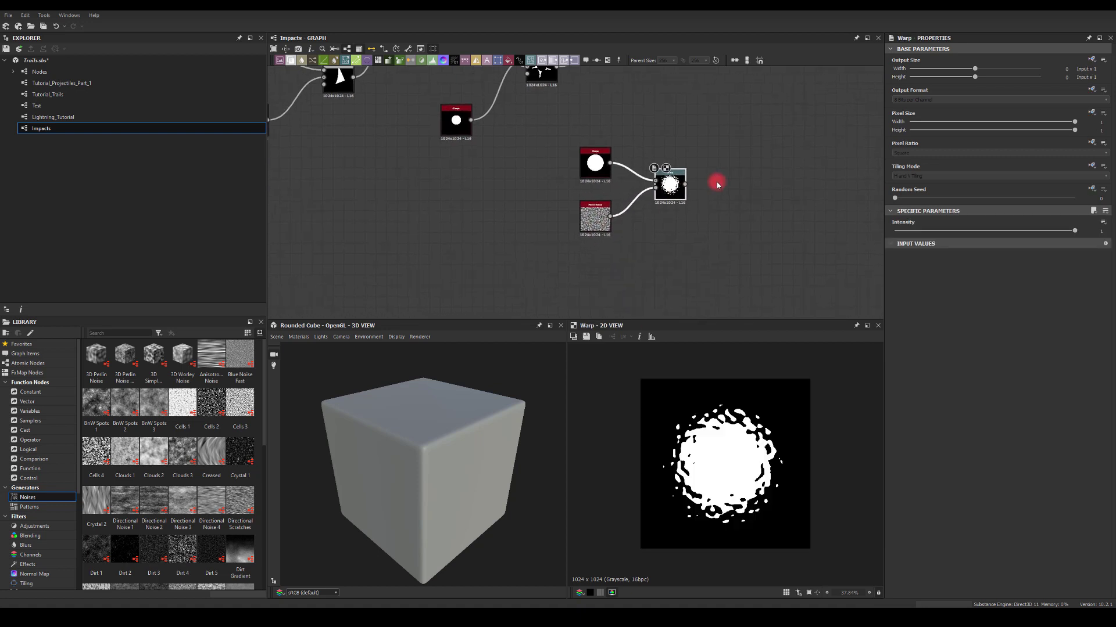
left_click_drag(686, 184, 733, 170)
type("bl")
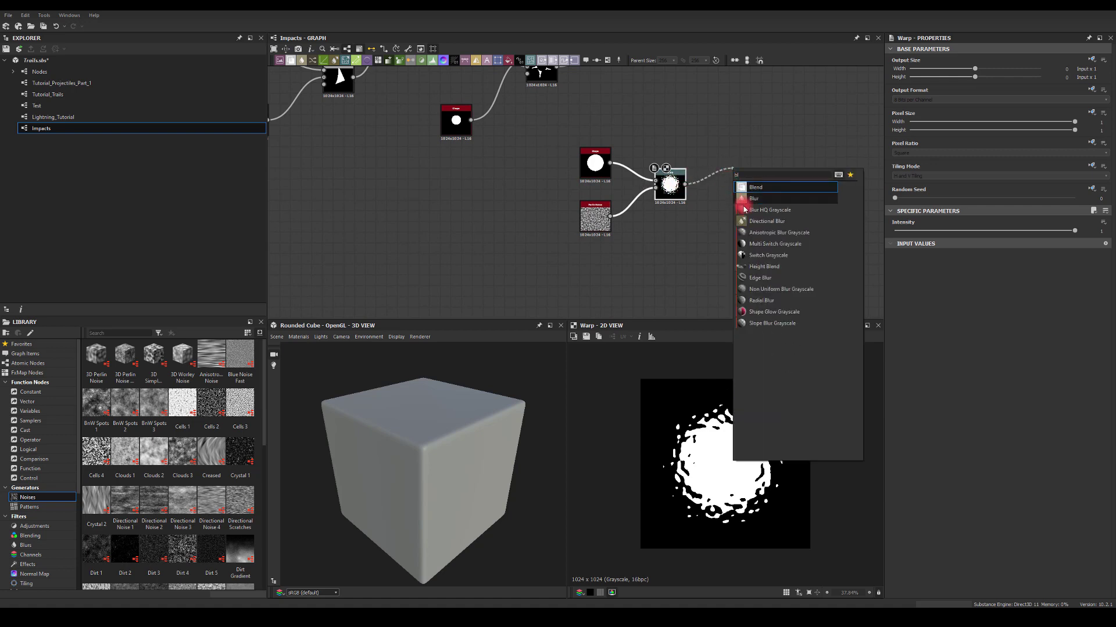
left_click(753, 188)
left_click_drag(744, 171, 748, 144)
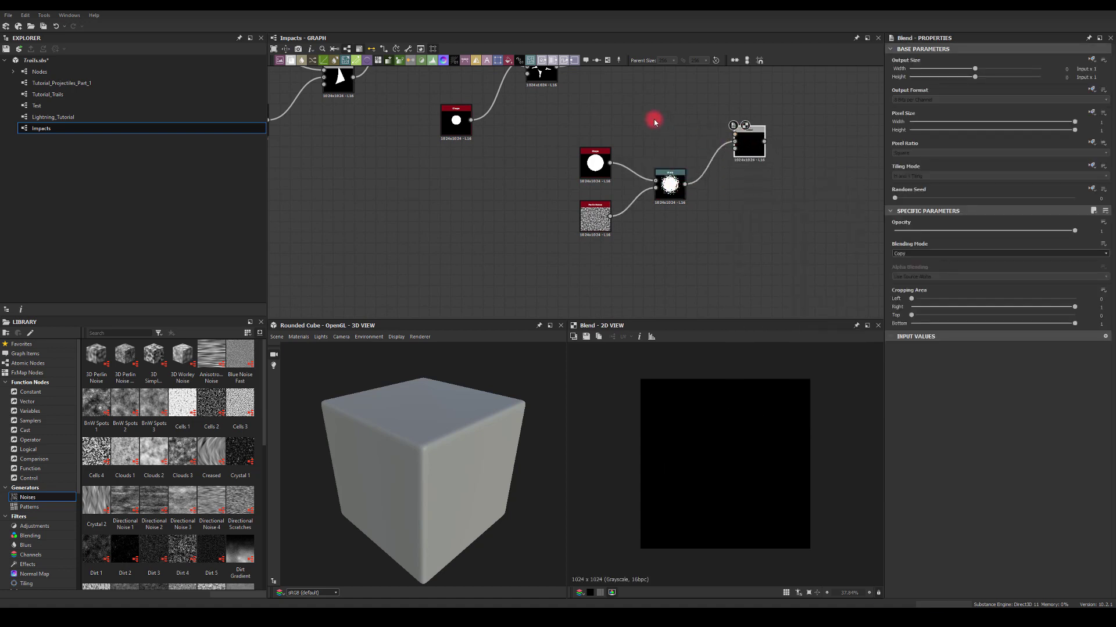
- Duplicate the disc shape, place the copy above the original and connect it to the new Blend's foreground
left_click(593, 162)
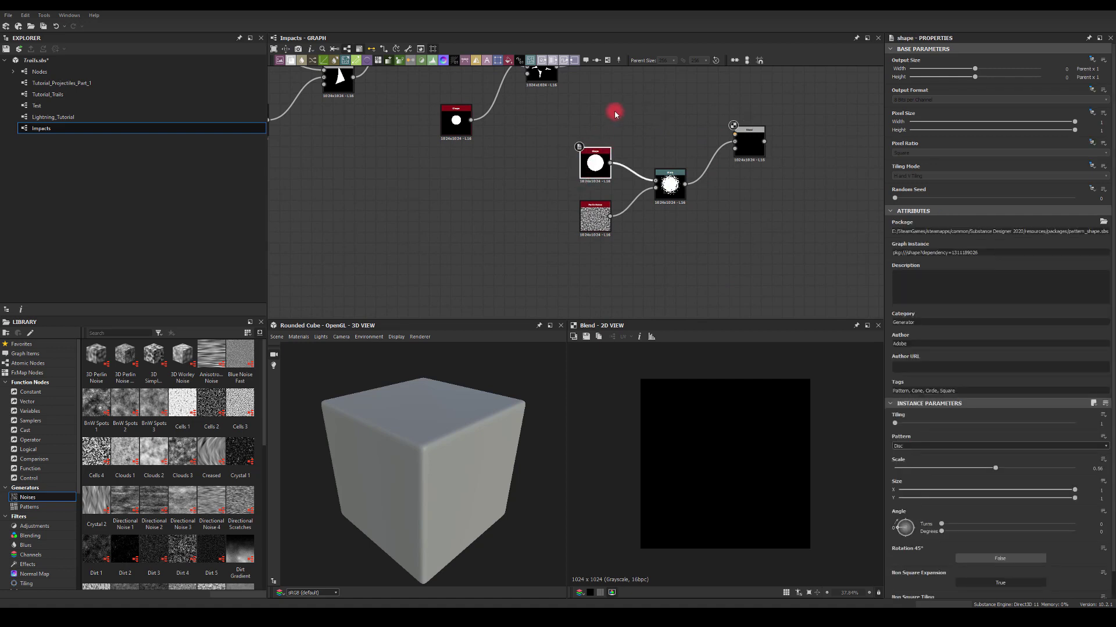
key("ctrl+d")
left_click_drag(581, 193, 633, 111)
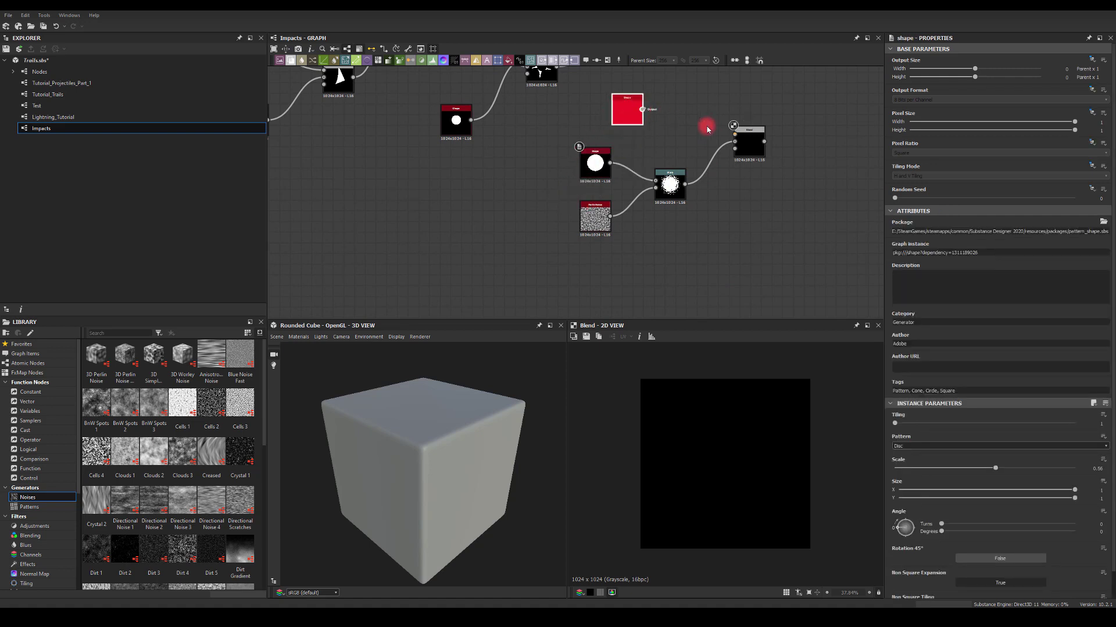
left_click_drag(708, 129, 734, 135)
- Set the blending mode of the Blend combining the disc and the warped disc to Multiply
left_click(758, 159)
left_click(937, 254)
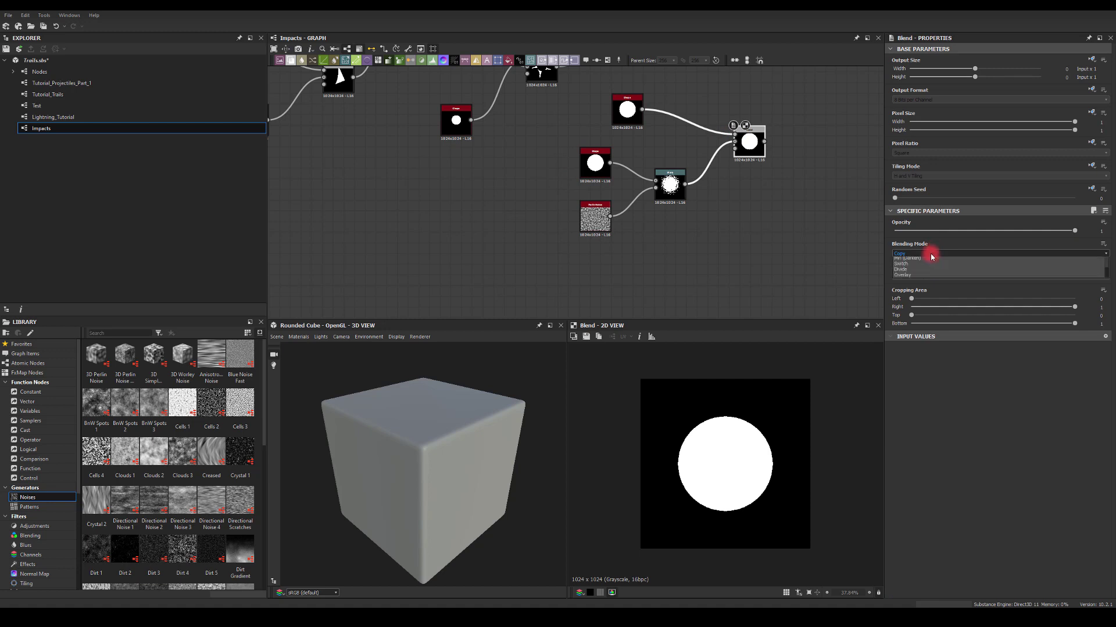
left_click(905, 282)
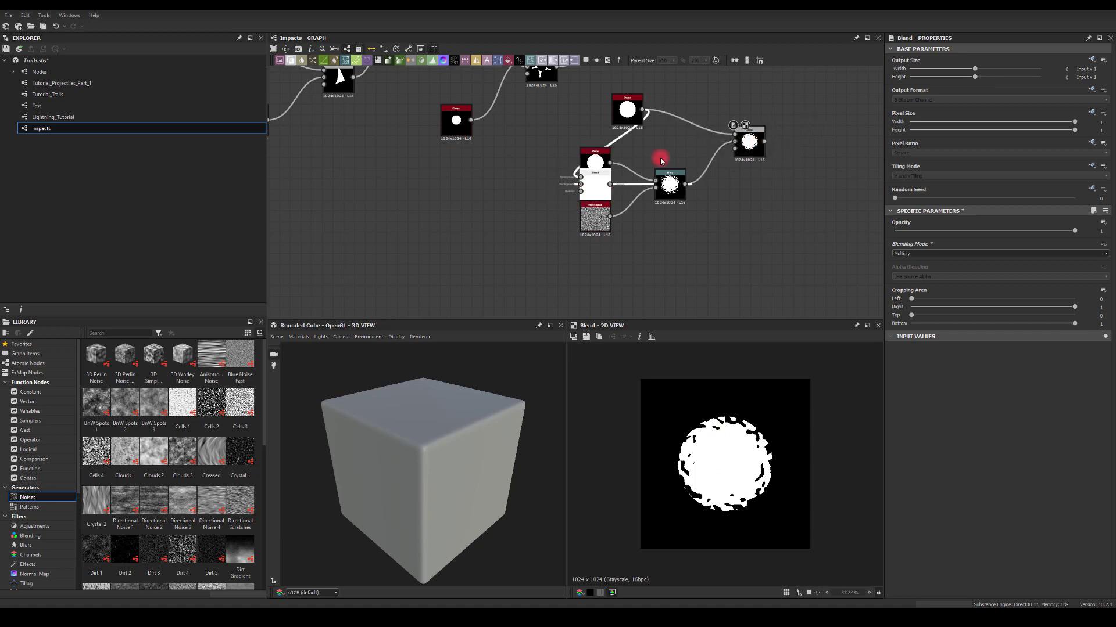
- Duplicate the Multiply Blend and the upper disc, feeding the first Blend's result and the disc copy into the new Blend
key("ctrl+shift+v")
left_click(628, 110)
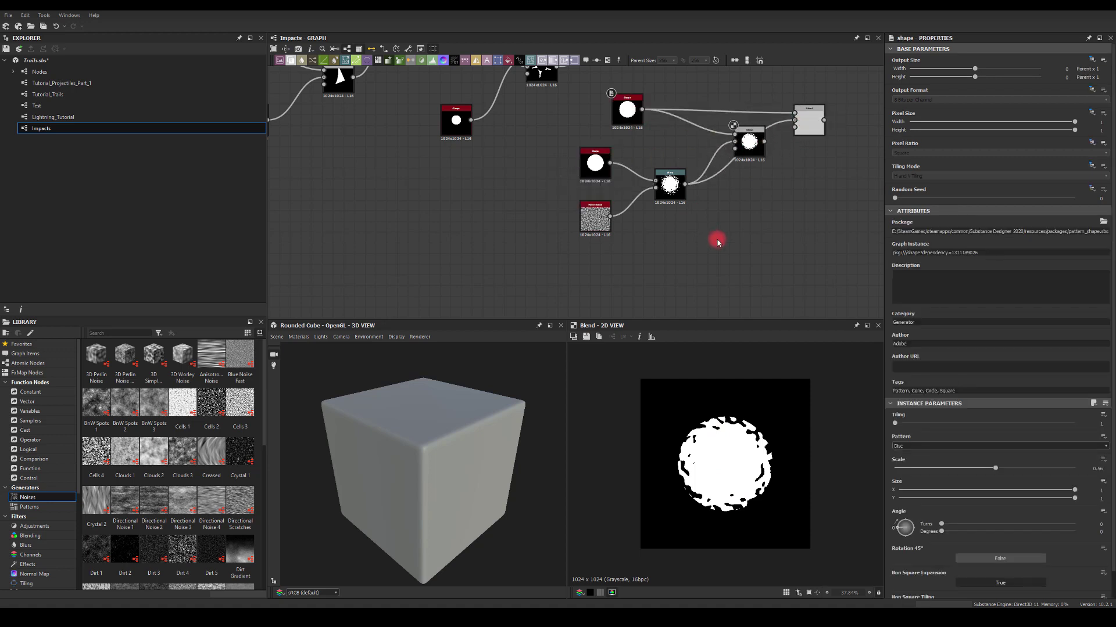
left_click_drag(674, 244, 731, 256)
left_click_drag(809, 121, 817, 142)
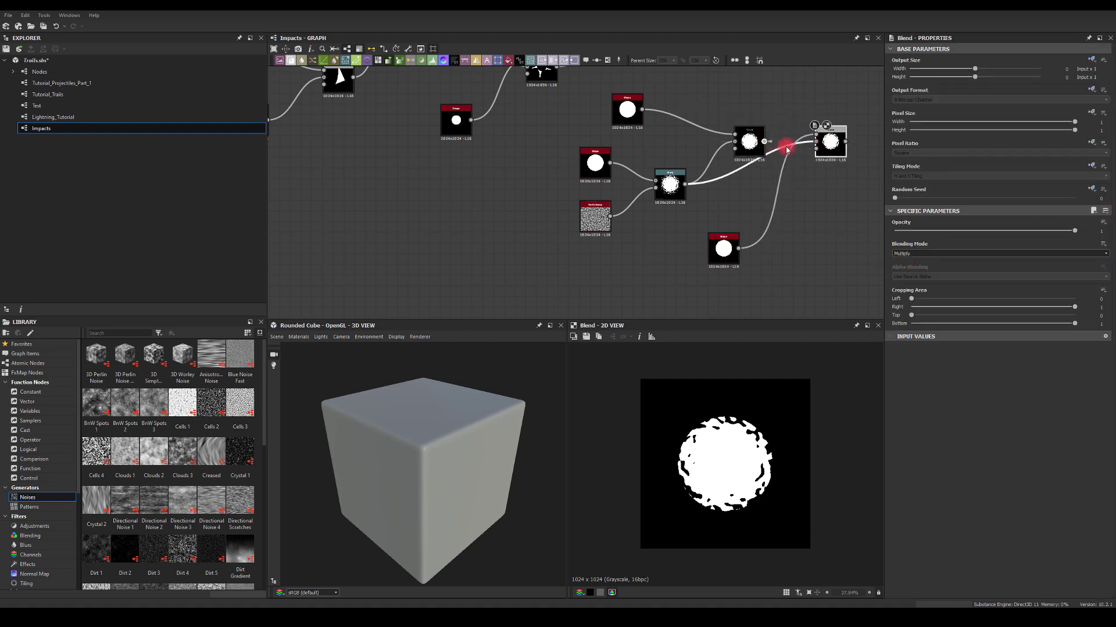
- Set the blending mode of the new Blend to Subtract
left_click(832, 142)
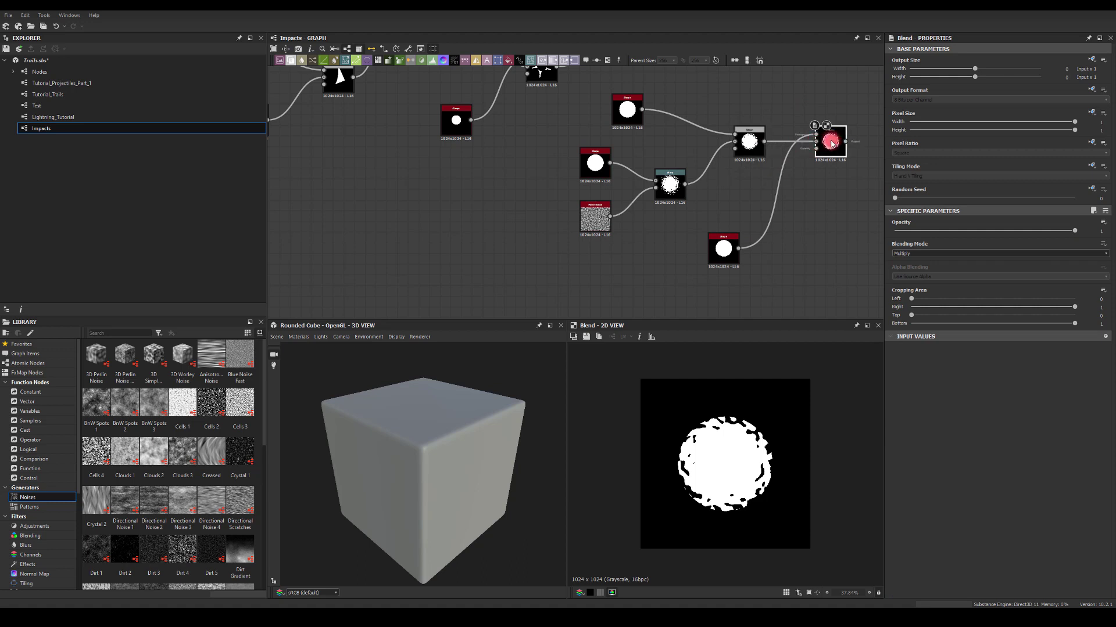
left_click(910, 254)
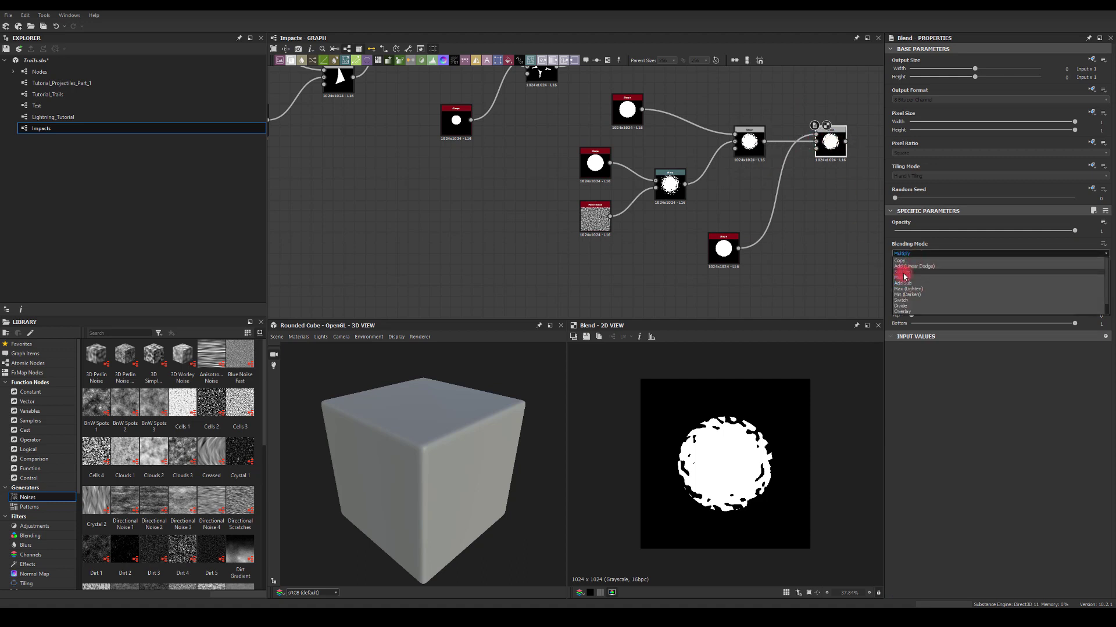
left_click(904, 272)
- Set the subtracted disc's Scale to 0.5, and the Perlin Noise's Scale to 17 and Disorder to 0.36
left_click(731, 243)
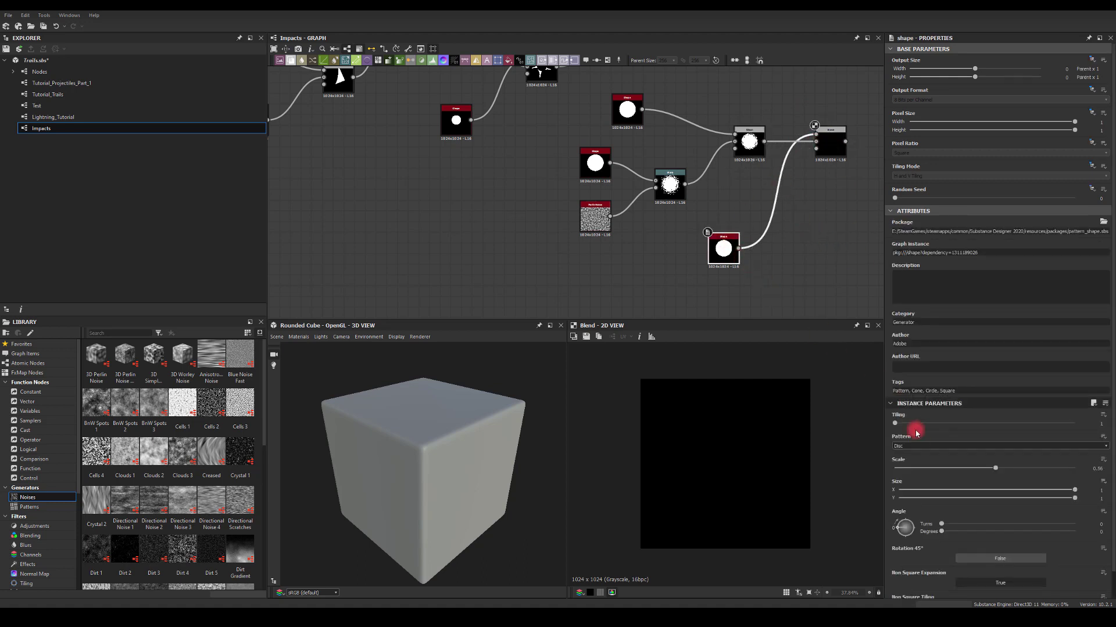
mouse_move(995, 470)
left_mouse_down()
mouse_move(958, 467)
mouse_move(984, 465)
left_mouse_up()
left_click_drag(705, 254, 663, 265)
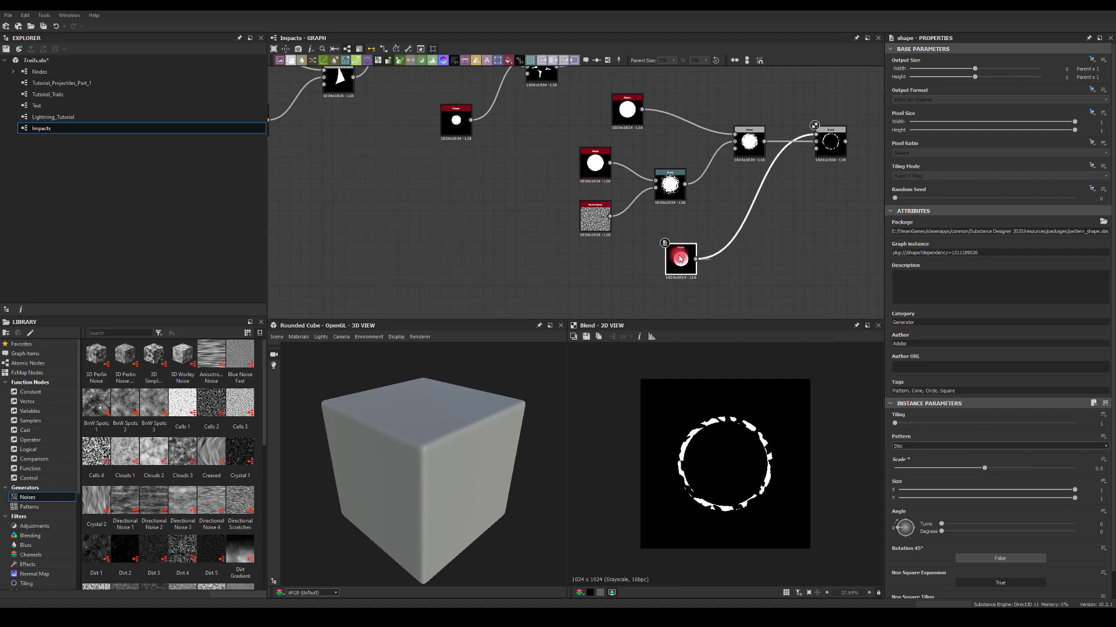
left_click(592, 217)
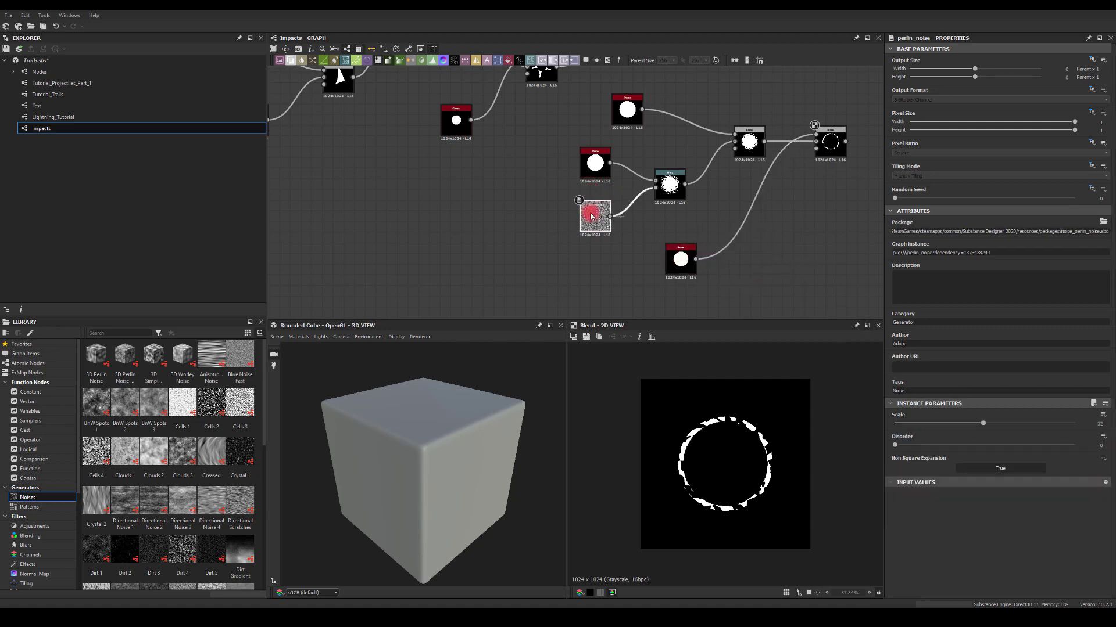
left_click_drag(985, 426, 957, 448)
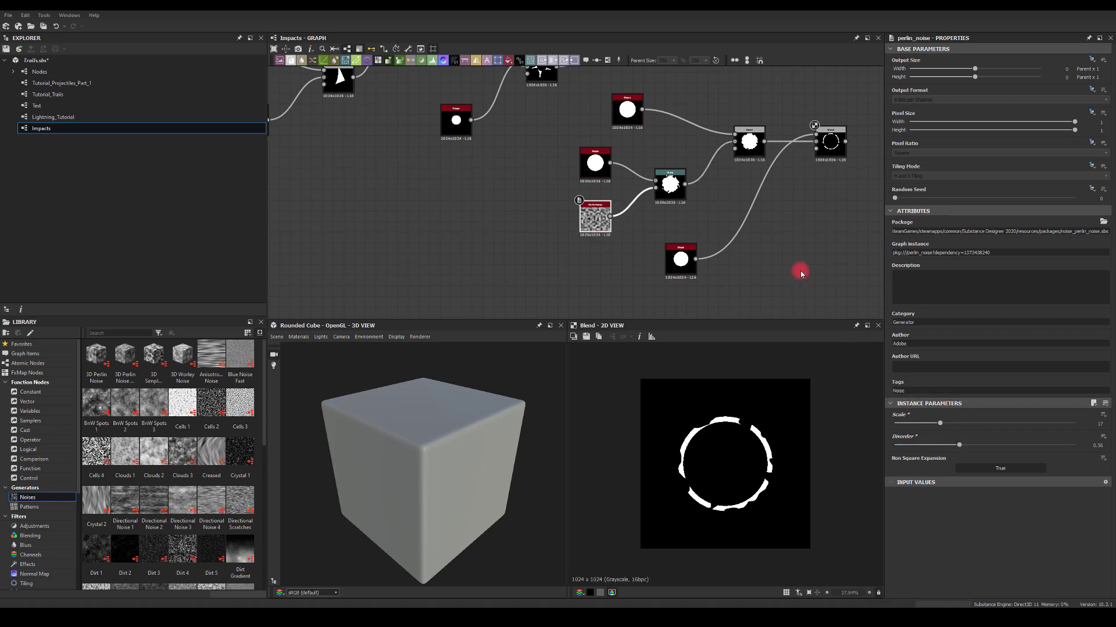
- Add a Blend node fed by the cell-noise-cut spikes Blend and the ring's Subtract Blend
middle_click_drag(784, 244, 646, 283)
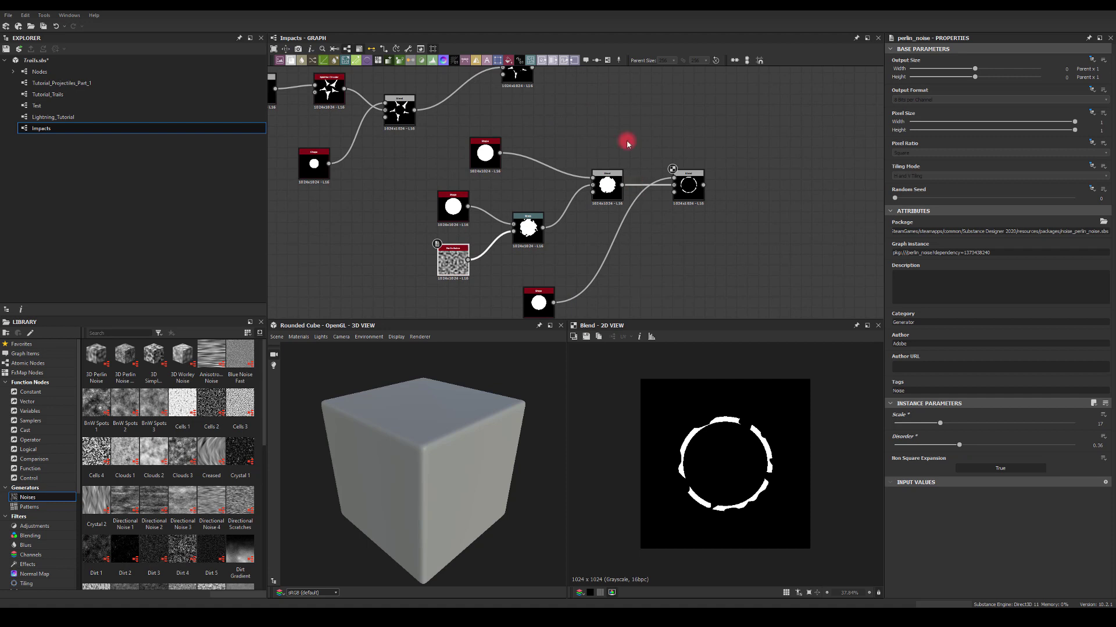
middle_click_drag(627, 144, 606, 219)
left_click_drag(511, 148, 714, 181)
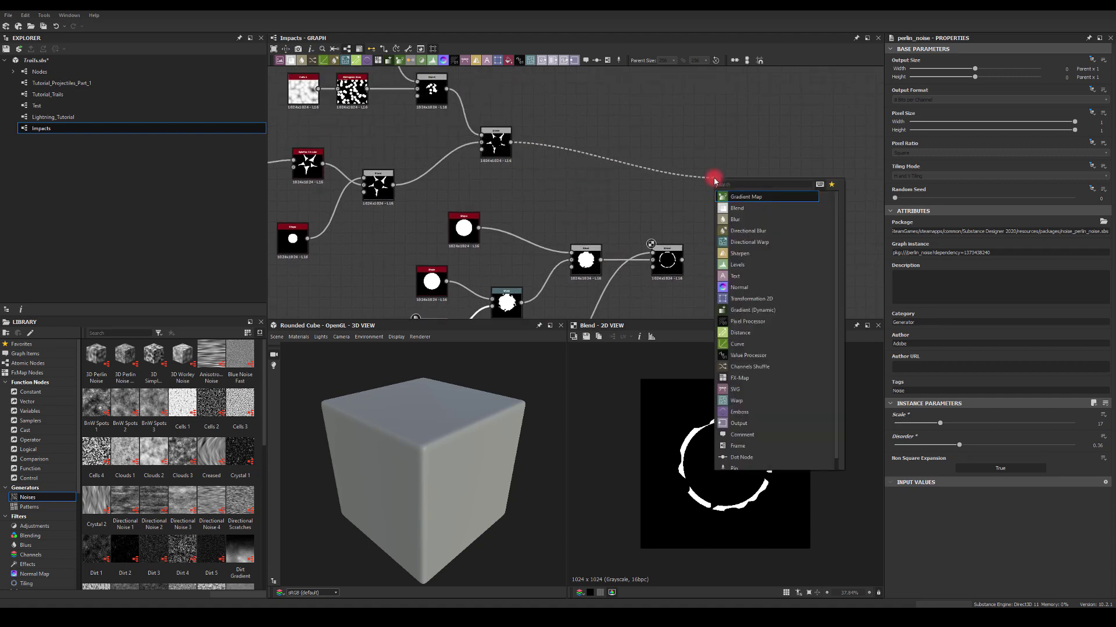
type("ble")
left_click(737, 196)
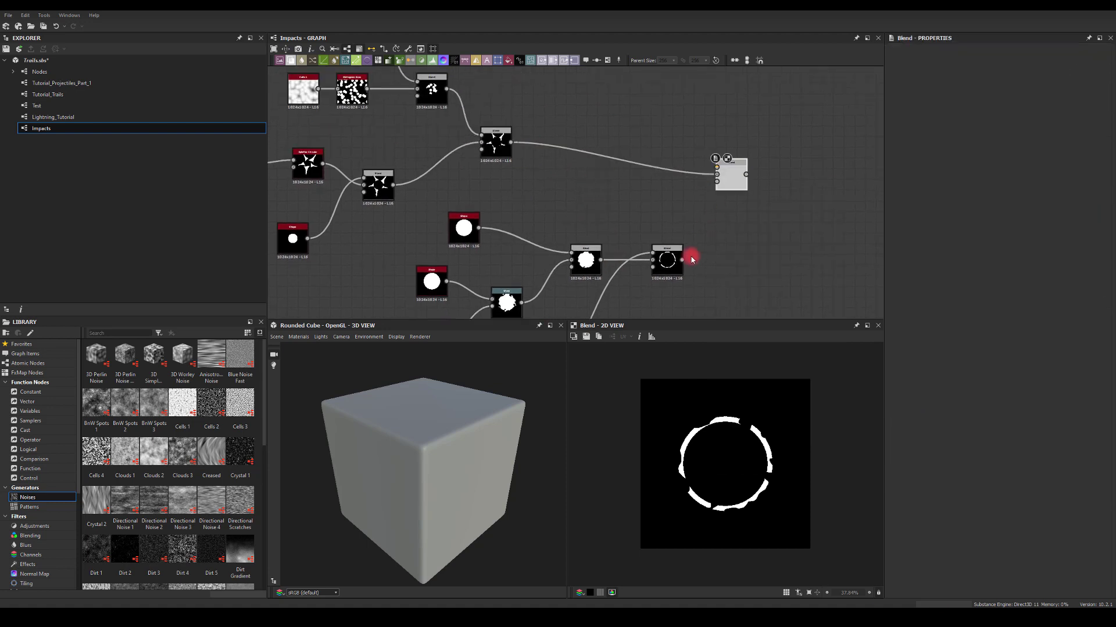
left_click_drag(682, 259, 716, 171)
- Set the new Blend's blending mode to Add (Linear Dodge) and move the node slightly away from its inputs
left_click(893, 298)
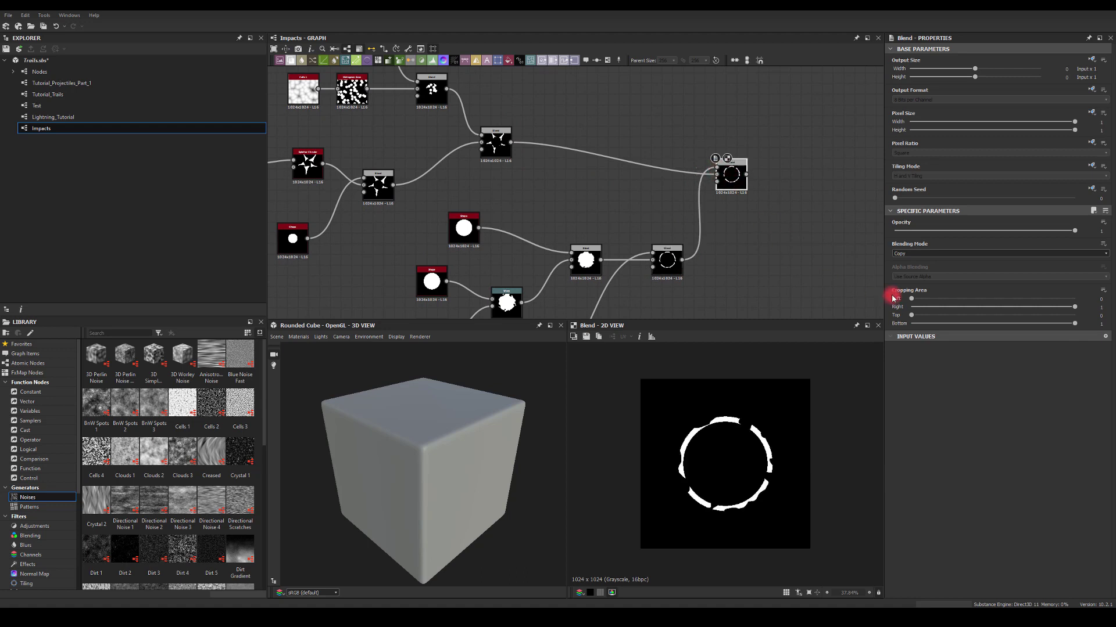
left_click(908, 255)
left_click(909, 268)
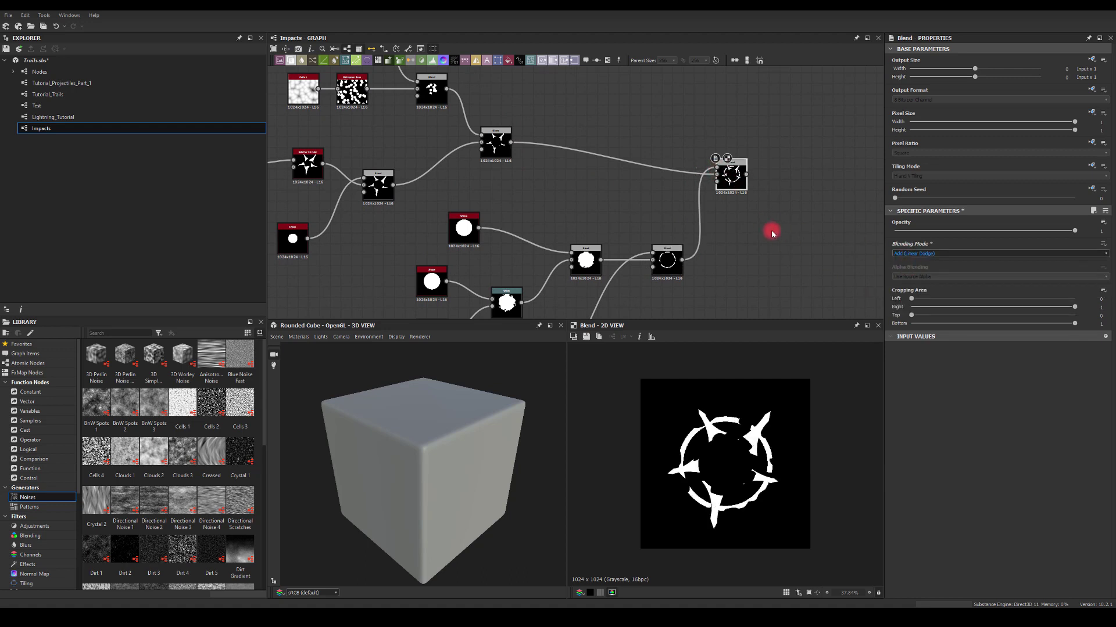
left_click_drag(734, 196, 767, 204)
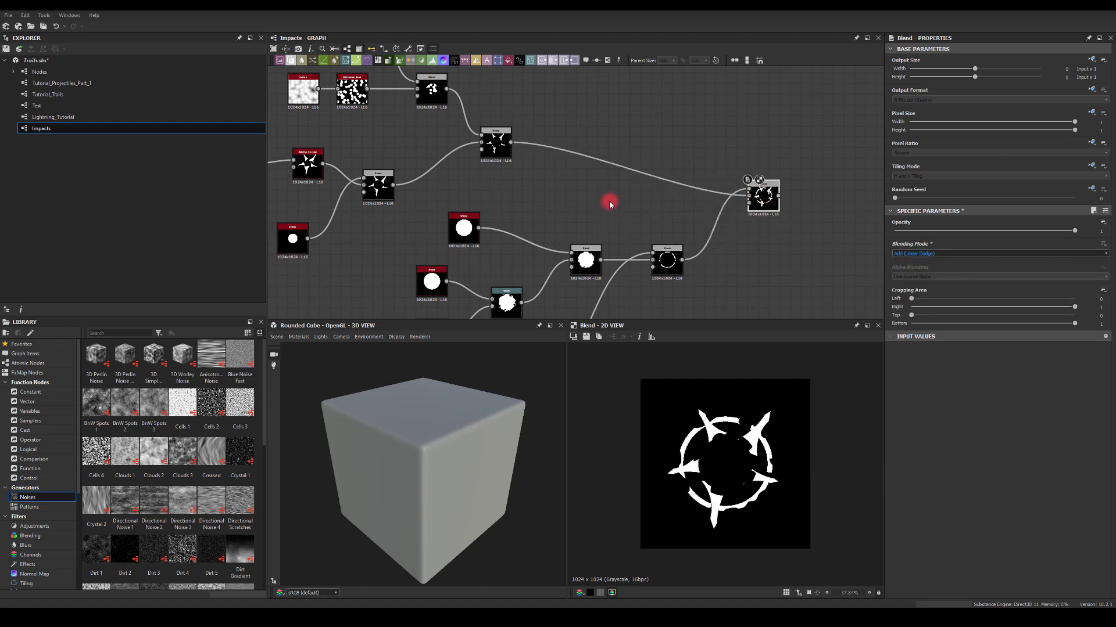
middle_click_drag(610, 202, 645, 162)
- Set the Scale of the disc feeding the Warp to 0.41 and reduce the Scale of the subtracted disc
left_click(718, 402)
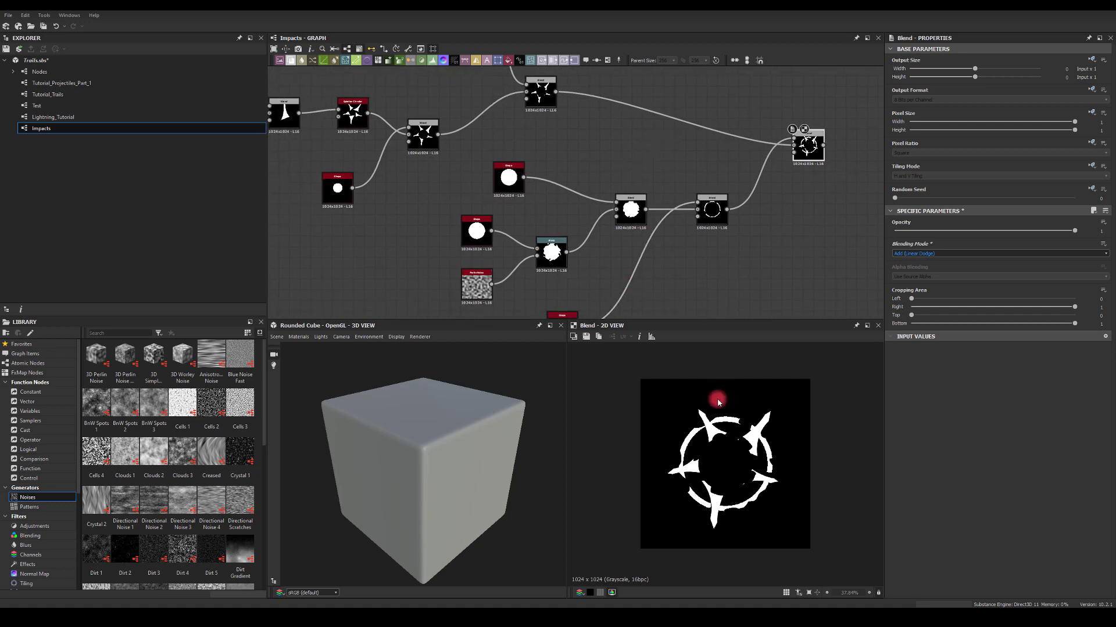
middle_click_drag(636, 183, 672, 134)
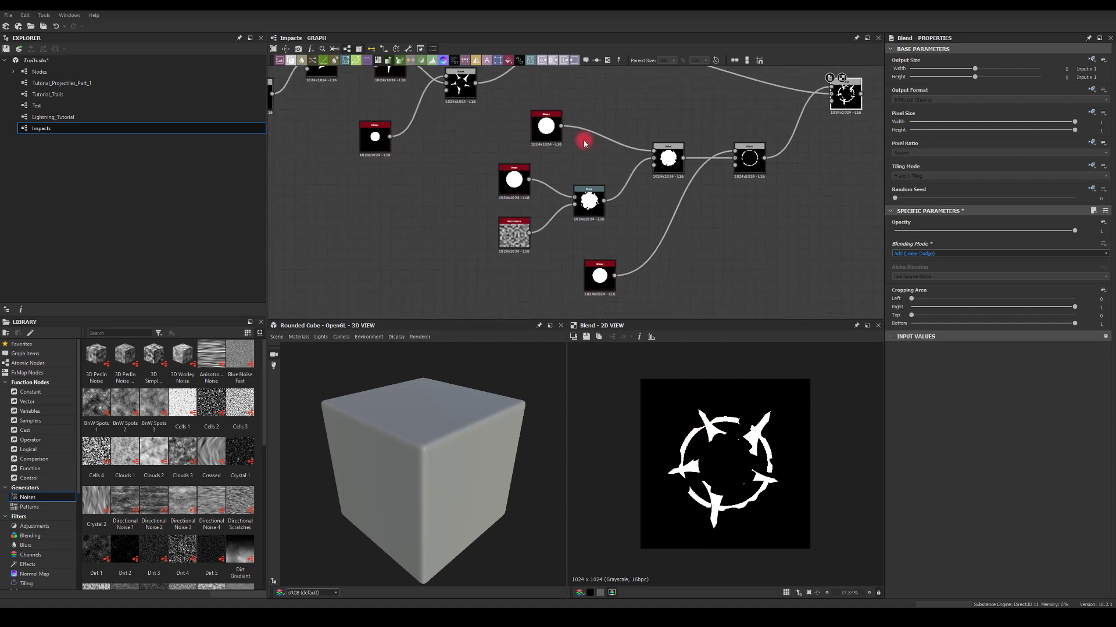
left_click(545, 125)
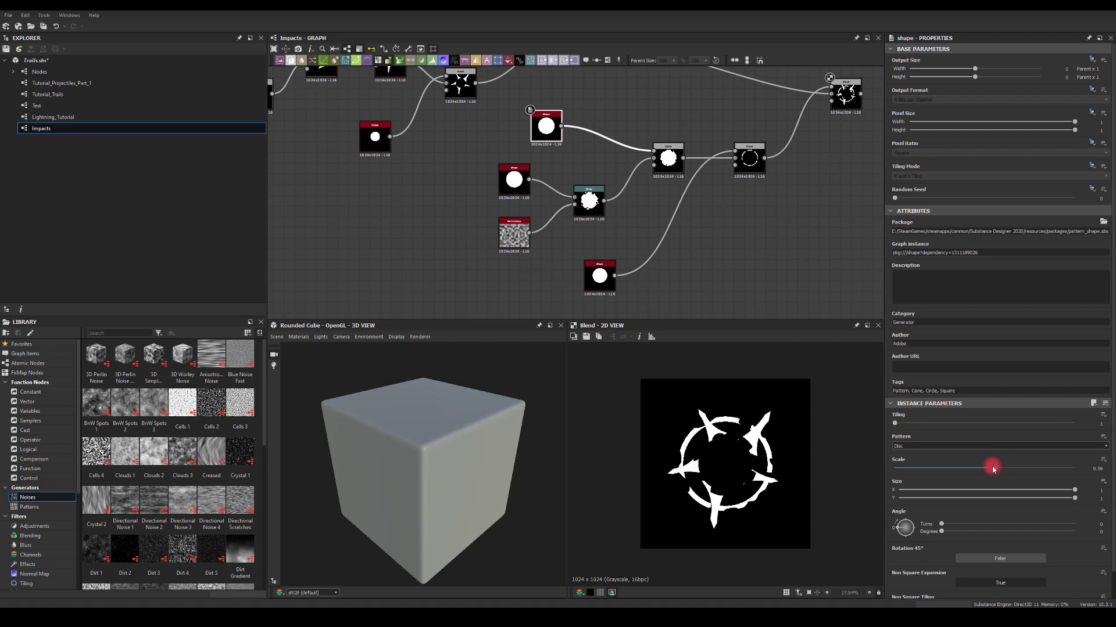
left_click_drag(992, 468, 979, 469)
left_click(513, 185)
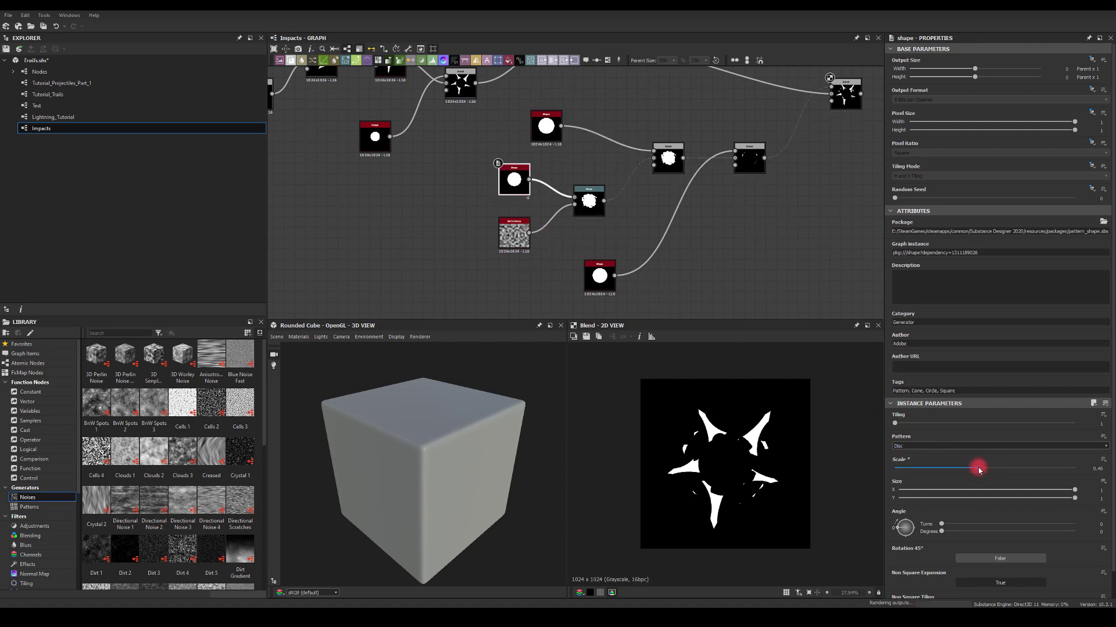
left_click(593, 280)
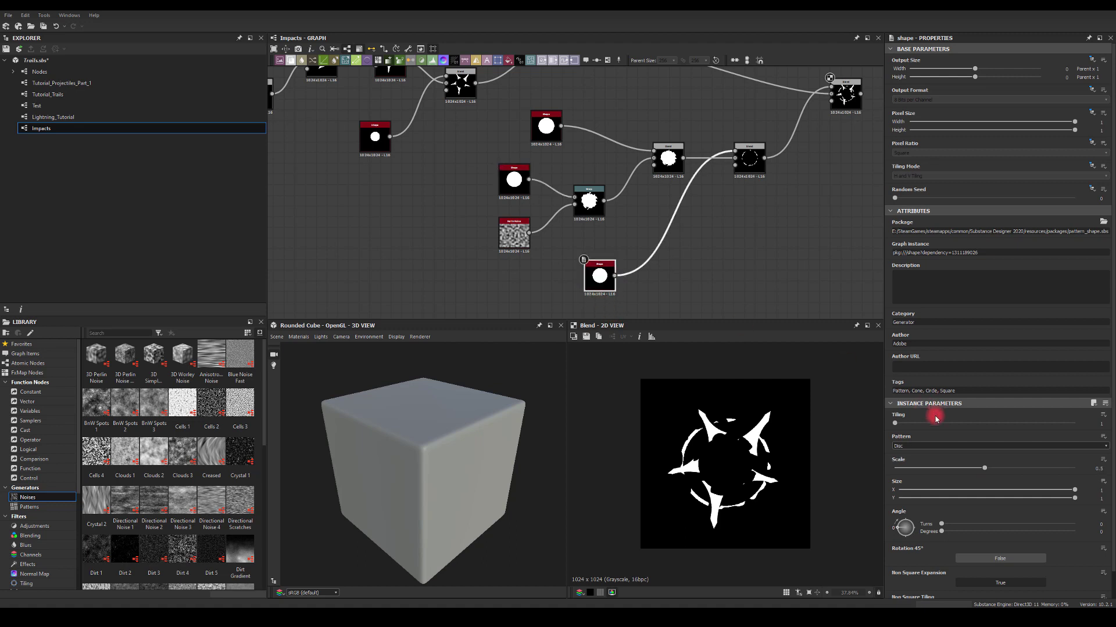
mouse_move(986, 469)
left_mouse_down()
mouse_move(941, 469)
mouse_move(968, 469)
left_mouse_up()
left_click(520, 189)
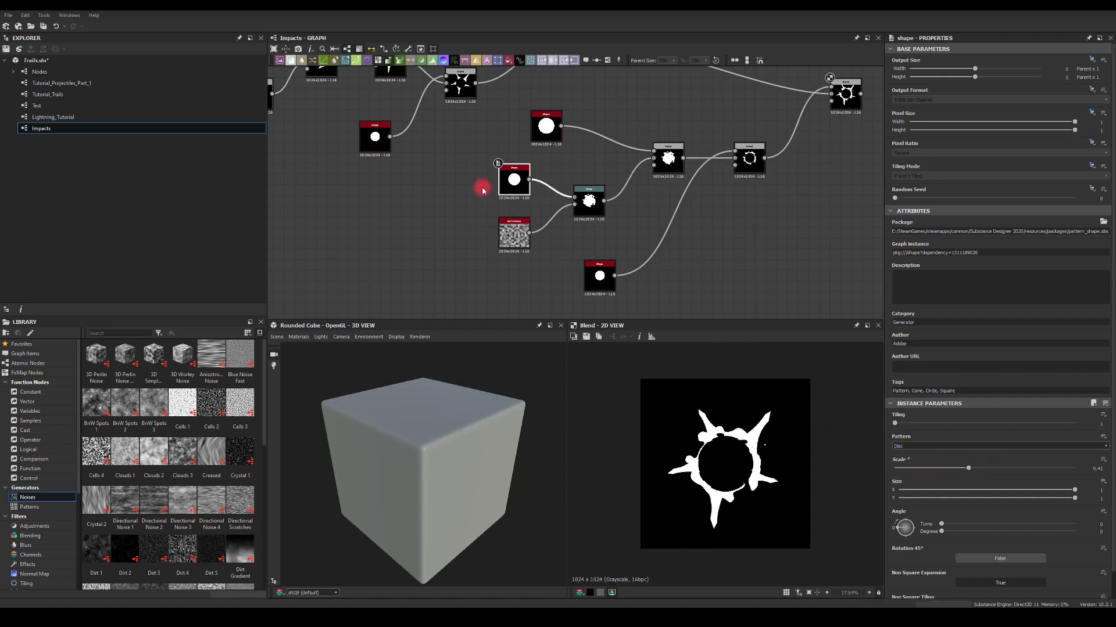
- Set the Scale of the disc multiplied with the warped disc to 0.41, and the Warp's input disc to 0.37
left_click(537, 135)
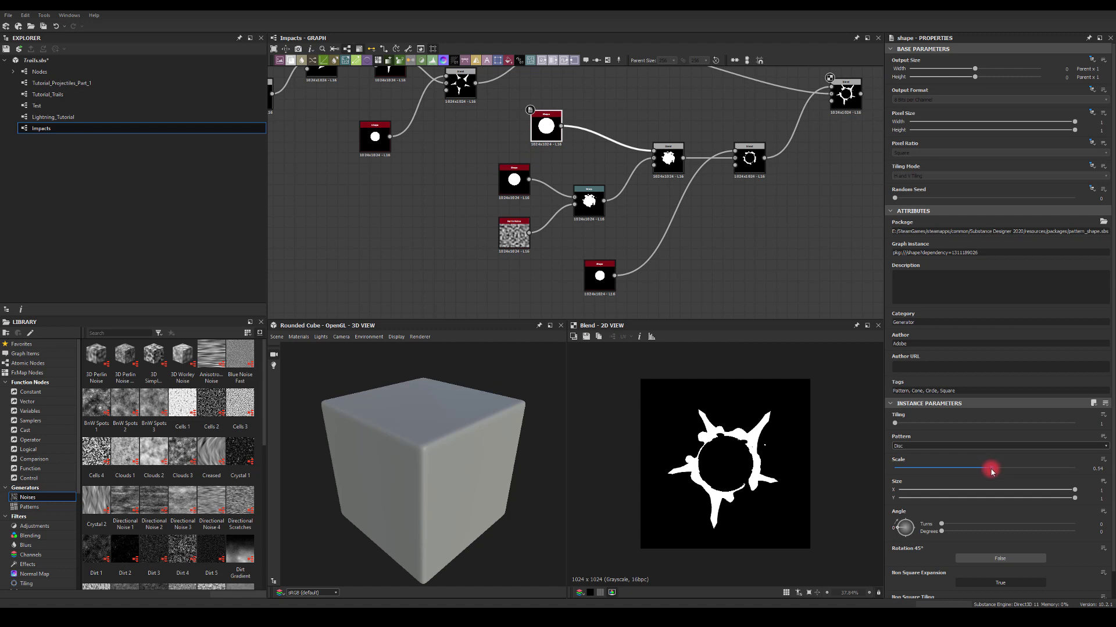
left_click_drag(991, 471, 969, 471)
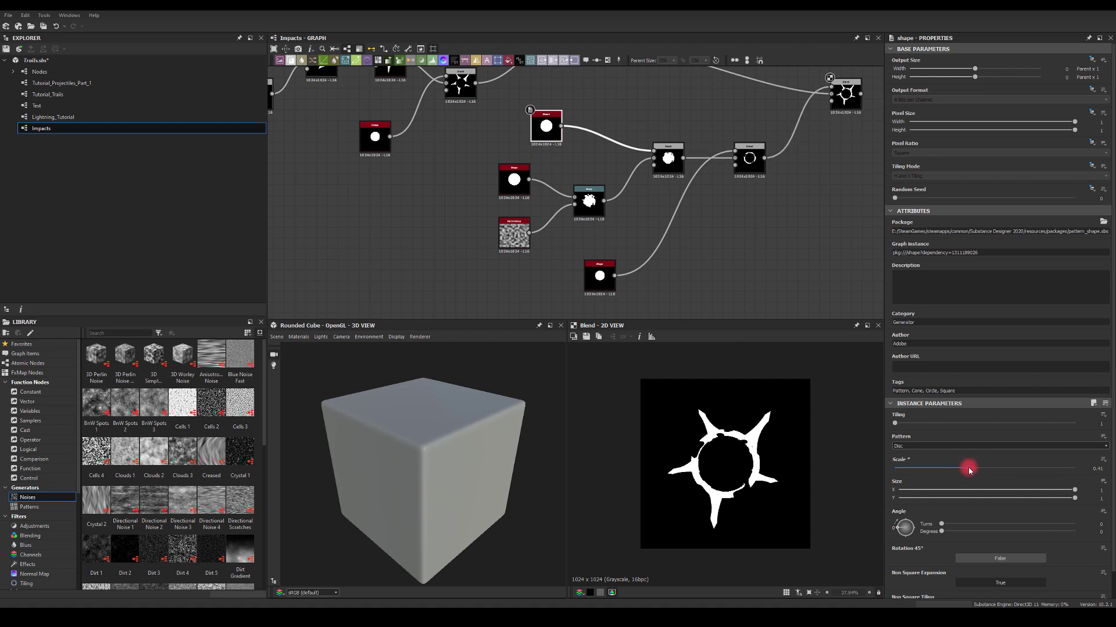
left_click(510, 180)
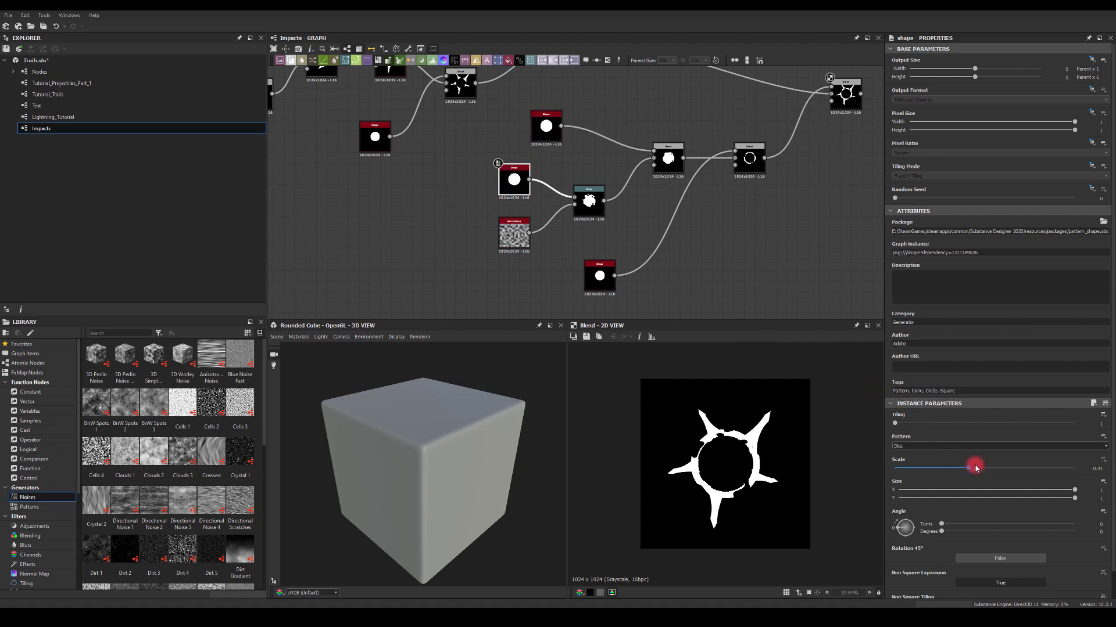
left_click_drag(969, 470, 964, 471)
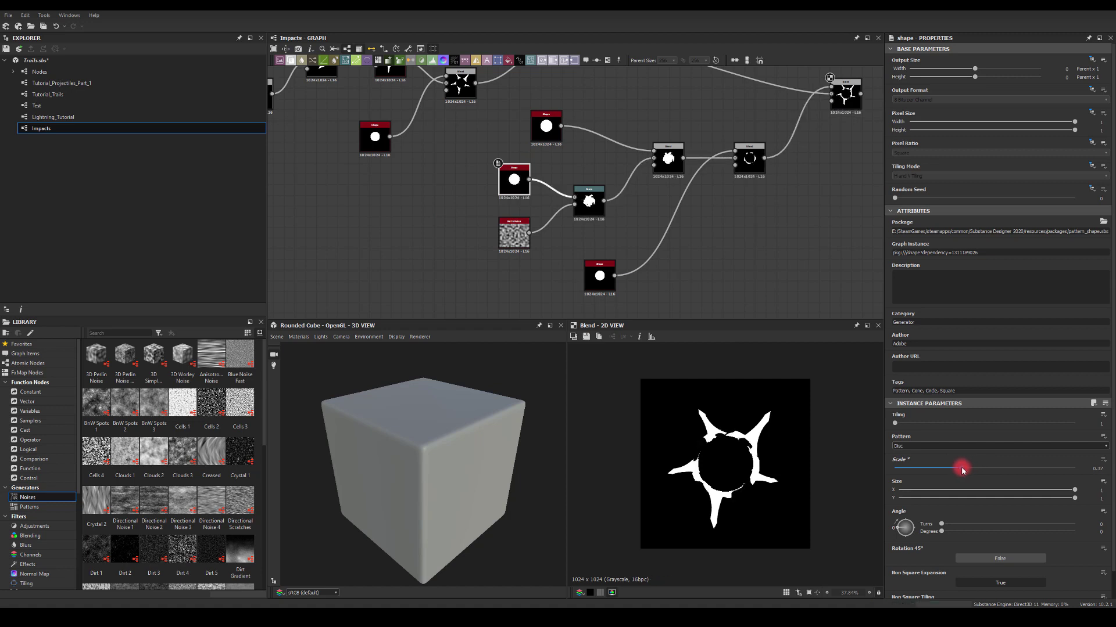
- Try other Pattern Amount settings on the Splatter Circular node and set its Radius to 0.29
middle_click_drag(615, 237, 641, 243)
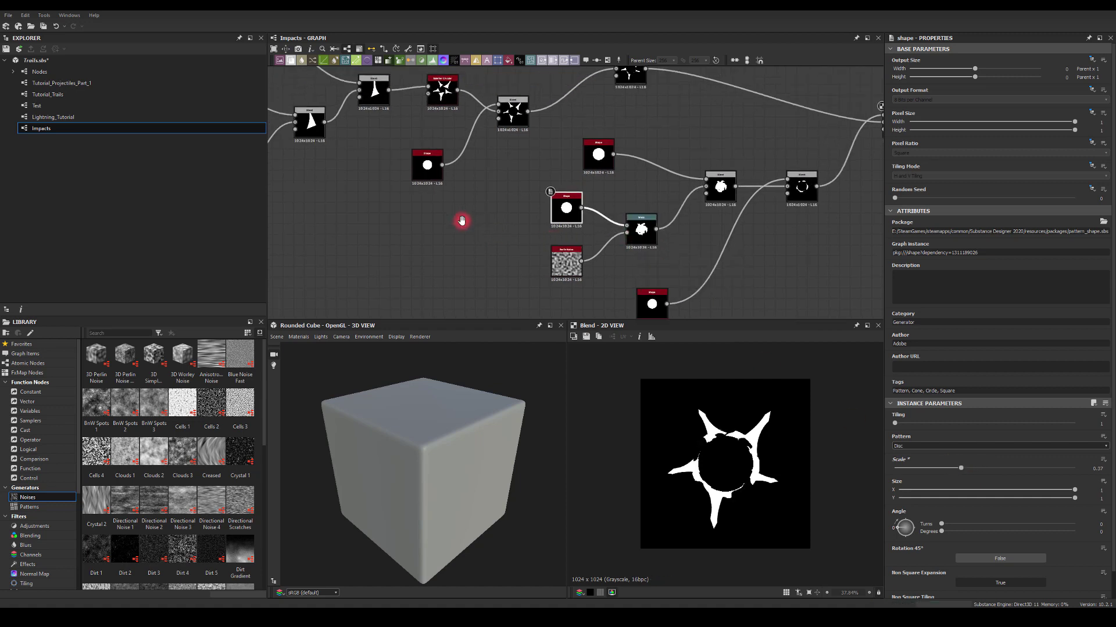
middle_click_drag(461, 219, 563, 291)
middle_click_drag(566, 129, 618, 217)
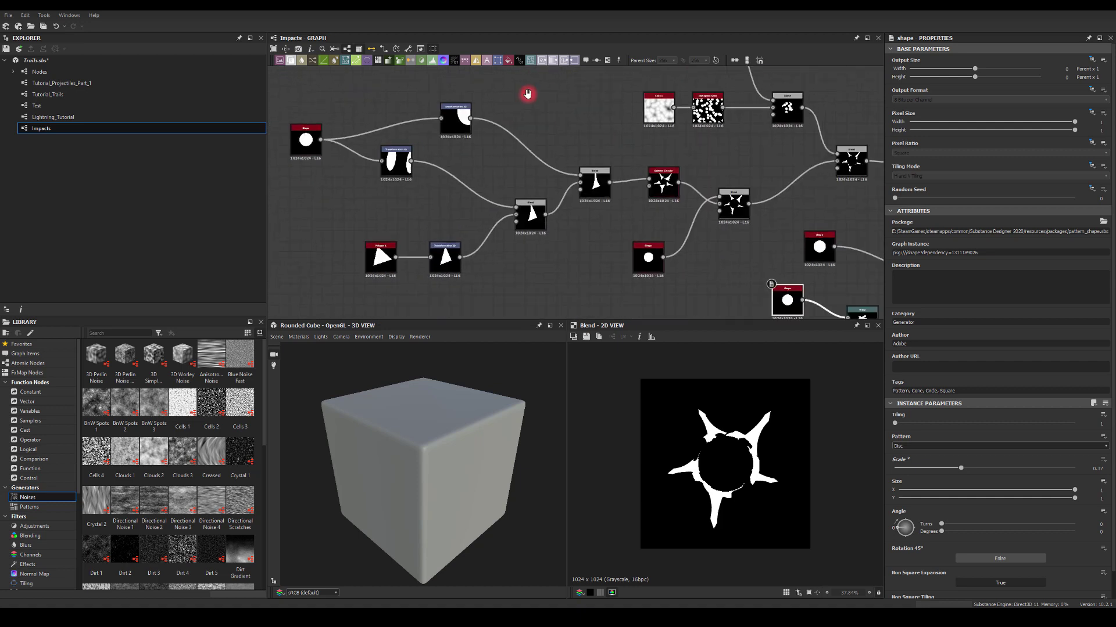
scroll(570, 135, "up", 5)
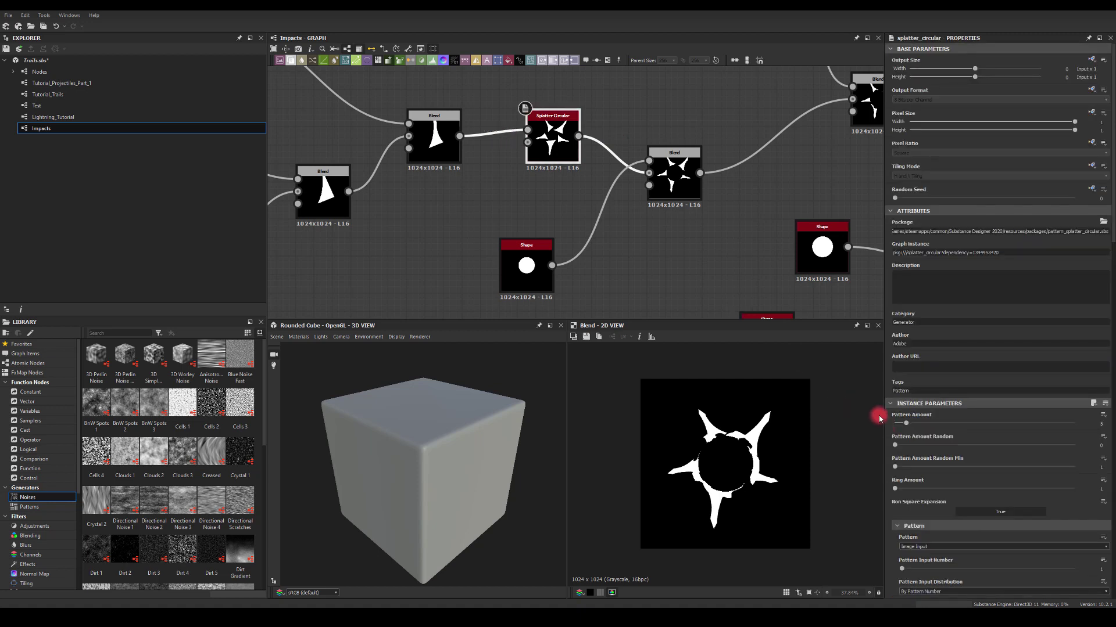
scroll(897, 419, "down", 3)
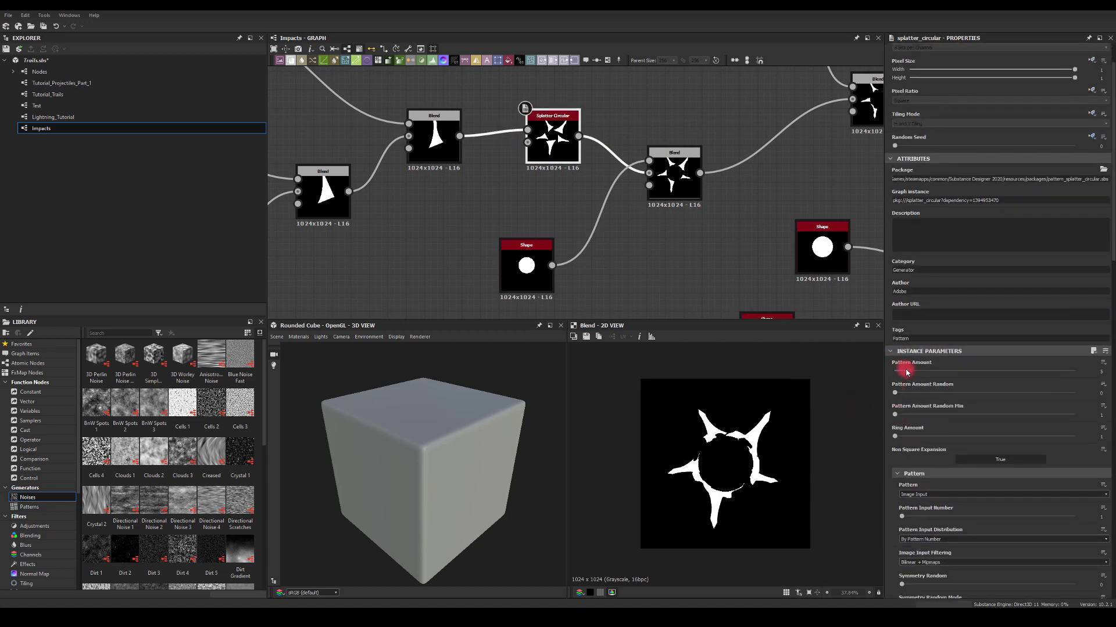
mouse_move(906, 373)
left_mouse_down()
mouse_move(917, 373)
mouse_move(906, 373)
left_mouse_up()
scroll(904, 405, "down", 3)
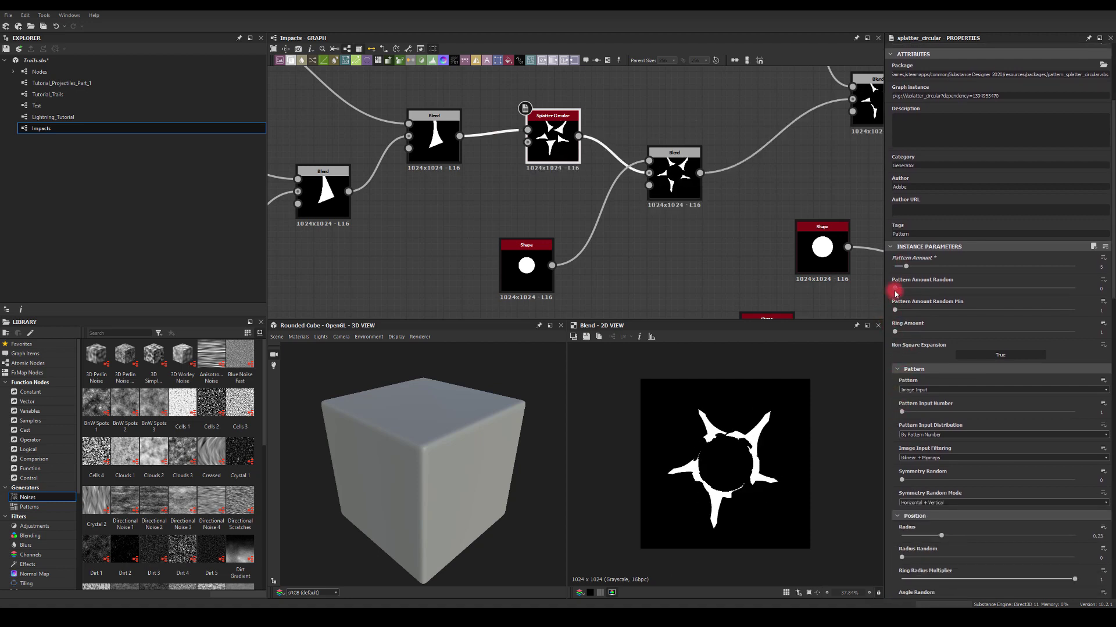
mouse_move(896, 294)
left_mouse_down()
mouse_move(914, 288)
mouse_move(883, 291)
left_mouse_up()
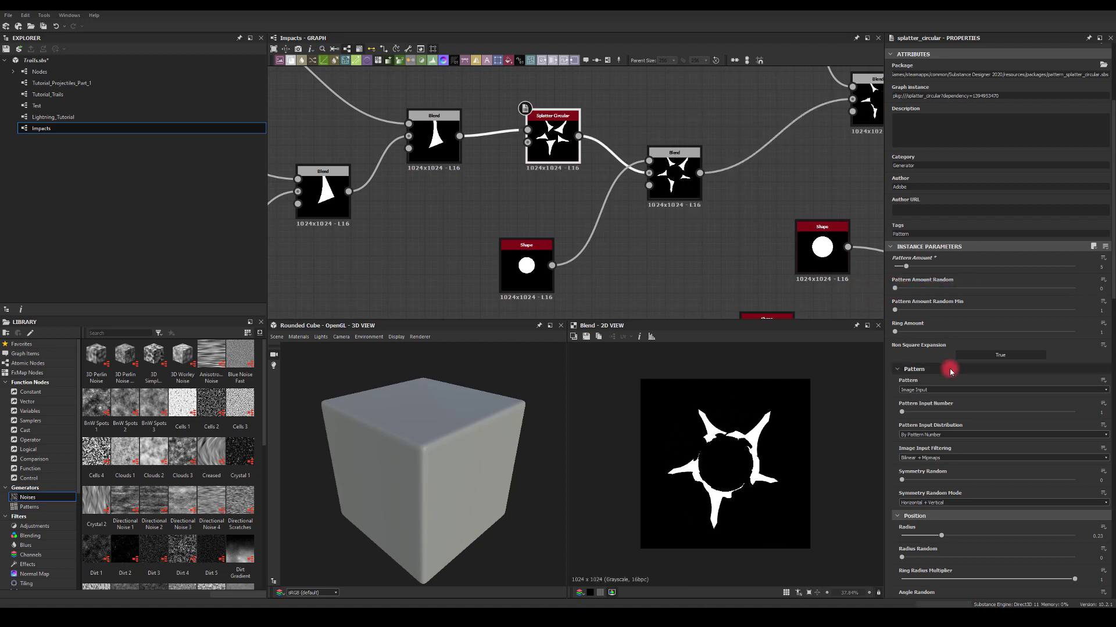
scroll(925, 384, "down", 2)
scroll(916, 413, "down", 2)
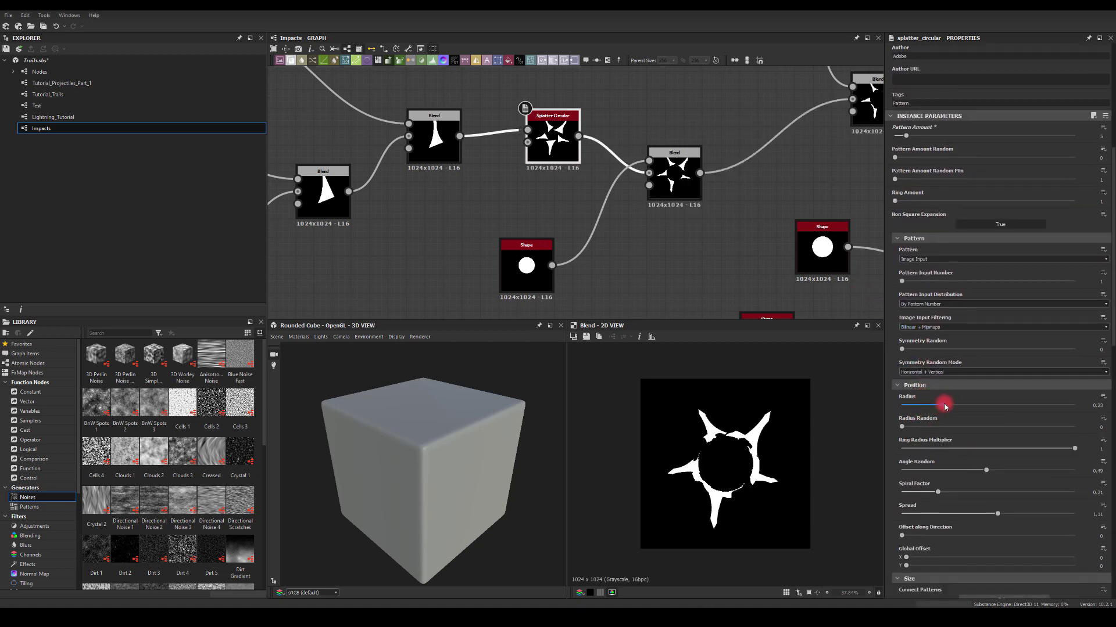
mouse_move(944, 406)
left_mouse_down()
mouse_move(976, 406)
mouse_move(948, 409)
left_mouse_up()
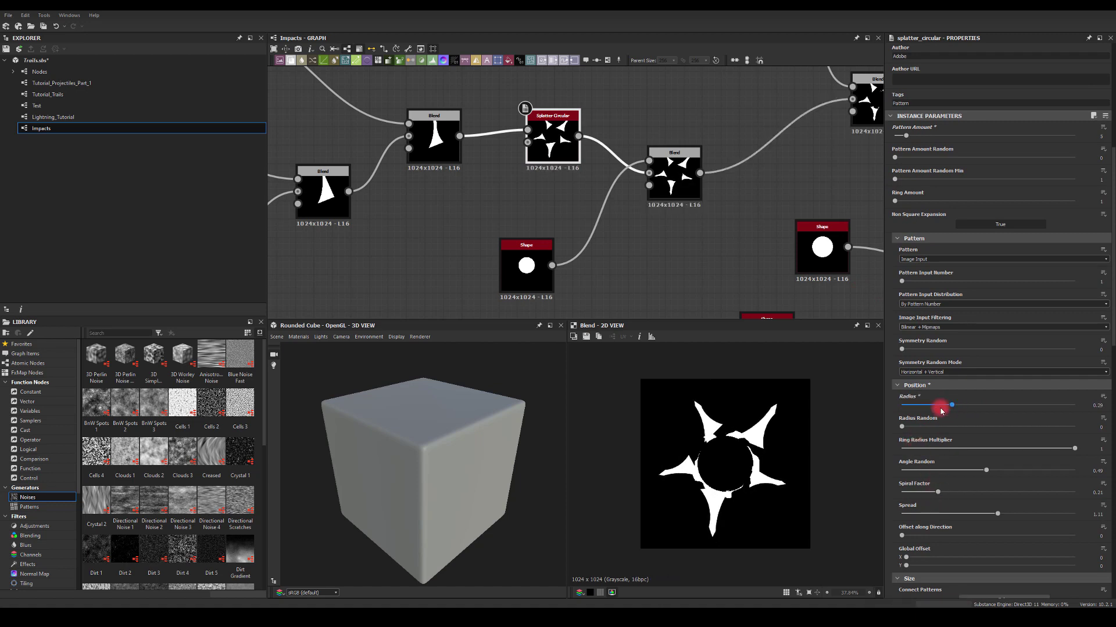
- Set the Splatter Circular's Size to X 0.63, Y 0.59, Size Random to X 0.22, Y 0.11, and Scale to 1.12
scroll(914, 490, "down", 3)
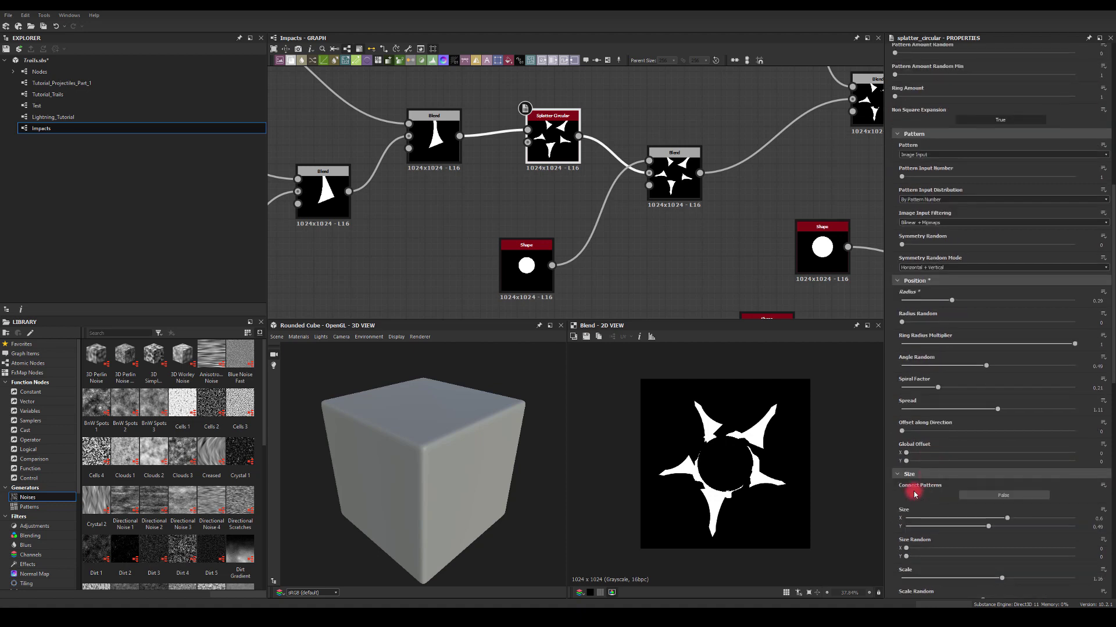
mouse_move(1002, 518)
left_mouse_down()
mouse_move(1056, 518)
mouse_move(1007, 514)
mouse_move(989, 524)
mouse_move(1041, 525)
mouse_move(1005, 528)
left_mouse_up()
mouse_move(908, 548)
left_mouse_down()
mouse_move(976, 548)
mouse_move(943, 548)
mouse_move(981, 559)
mouse_move(924, 558)
left_mouse_up()
left_click(986, 582)
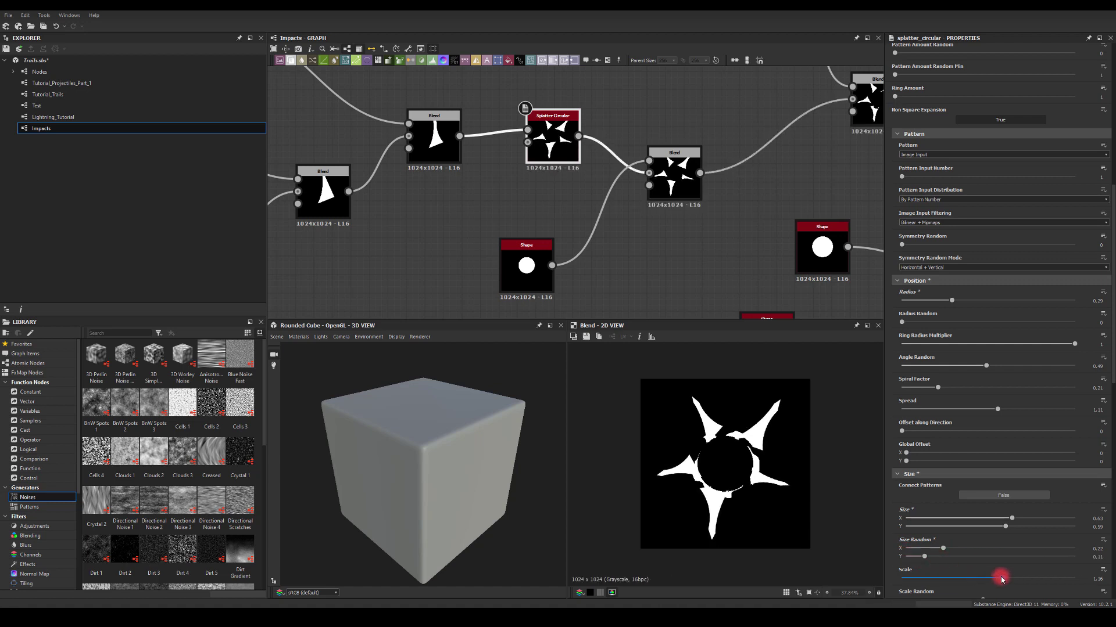
mouse_move(1001, 579)
left_mouse_down()
mouse_move(1016, 579)
mouse_move(985, 579)
mouse_move(998, 578)
left_mouse_up()
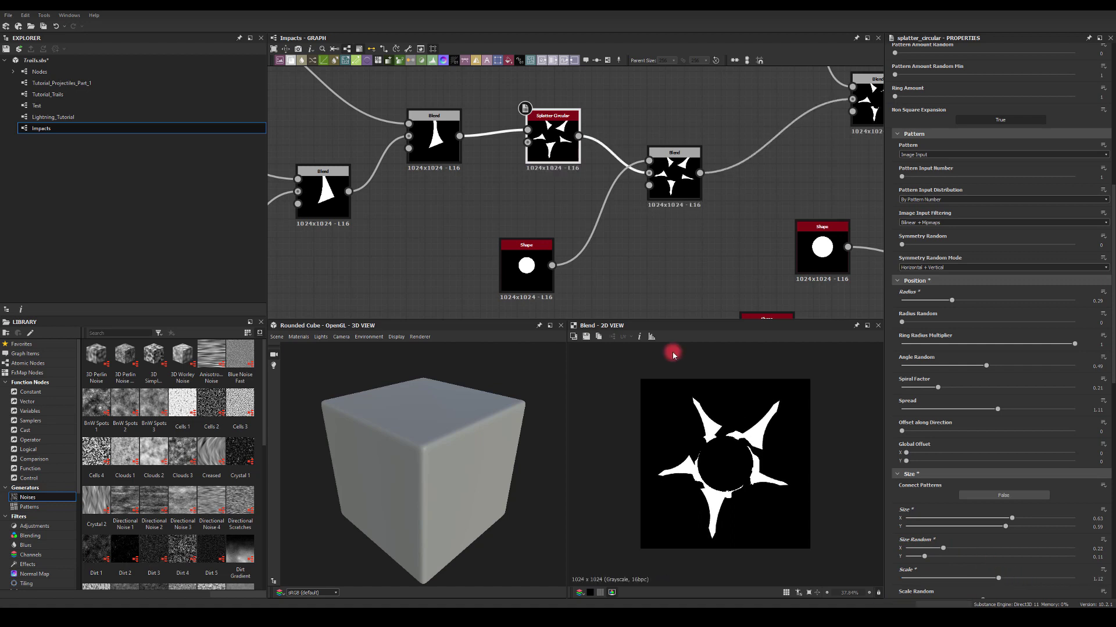
- Preview the Blend subtracting the cell noise from the spikes, and set the Scale of the disc masking the cell noise to 0.45
middle_click_drag(720, 212, 765, 292)
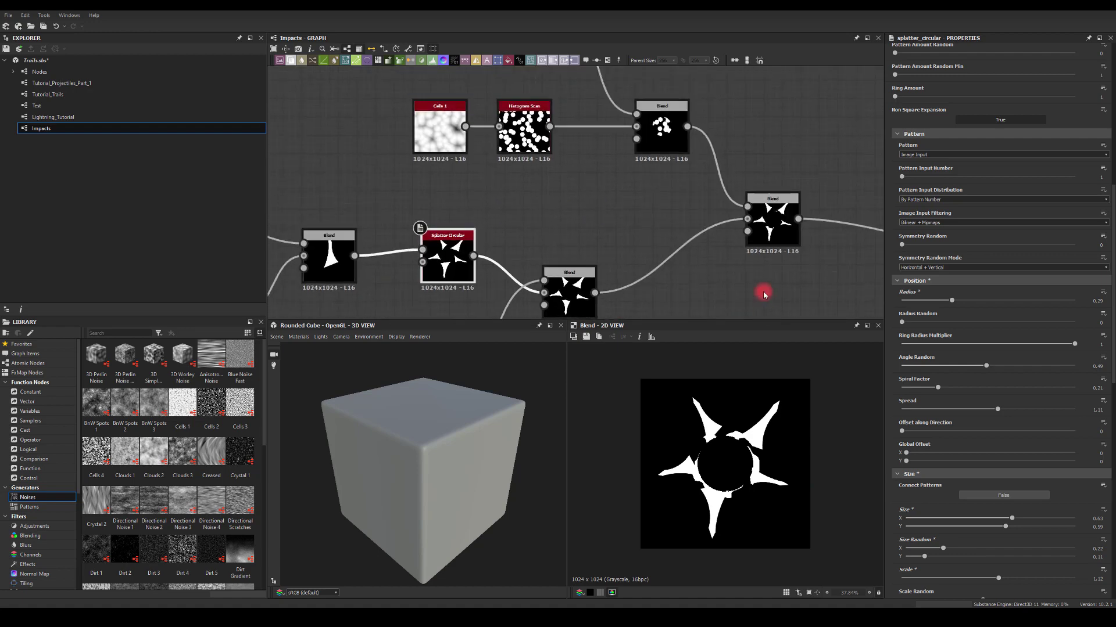
left_click(770, 225)
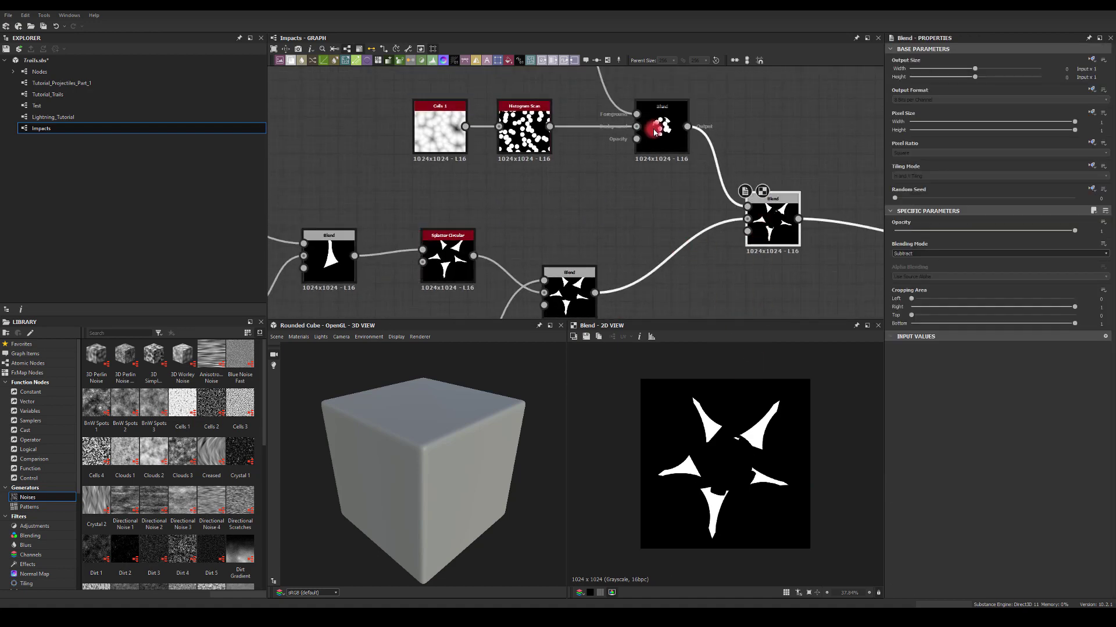
middle_click_drag(565, 207, 584, 282)
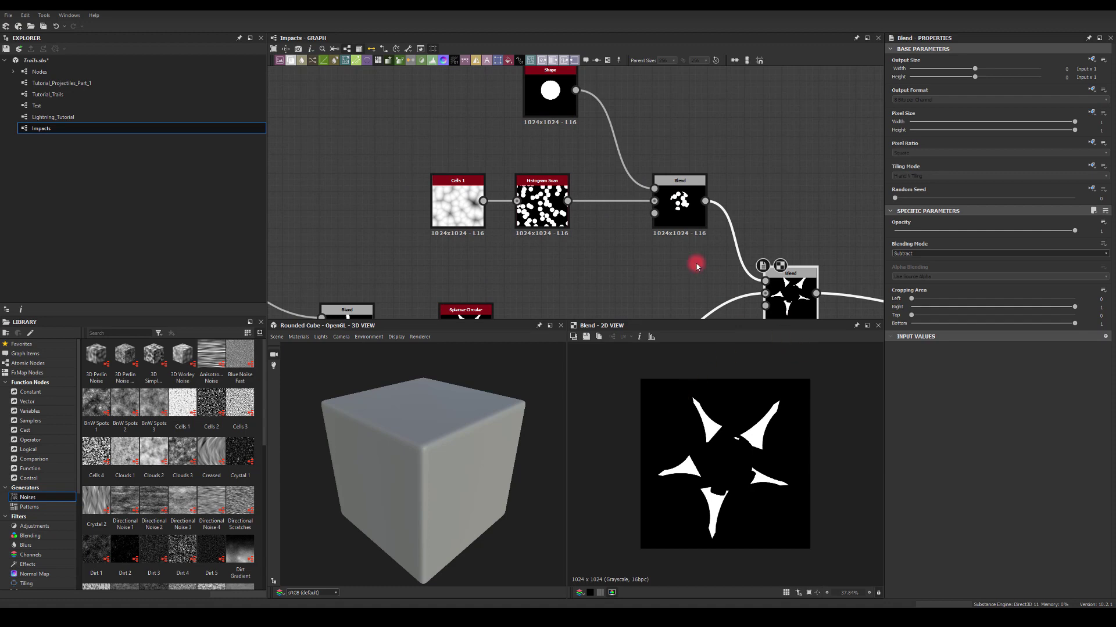
left_click(448, 194)
left_click(540, 94)
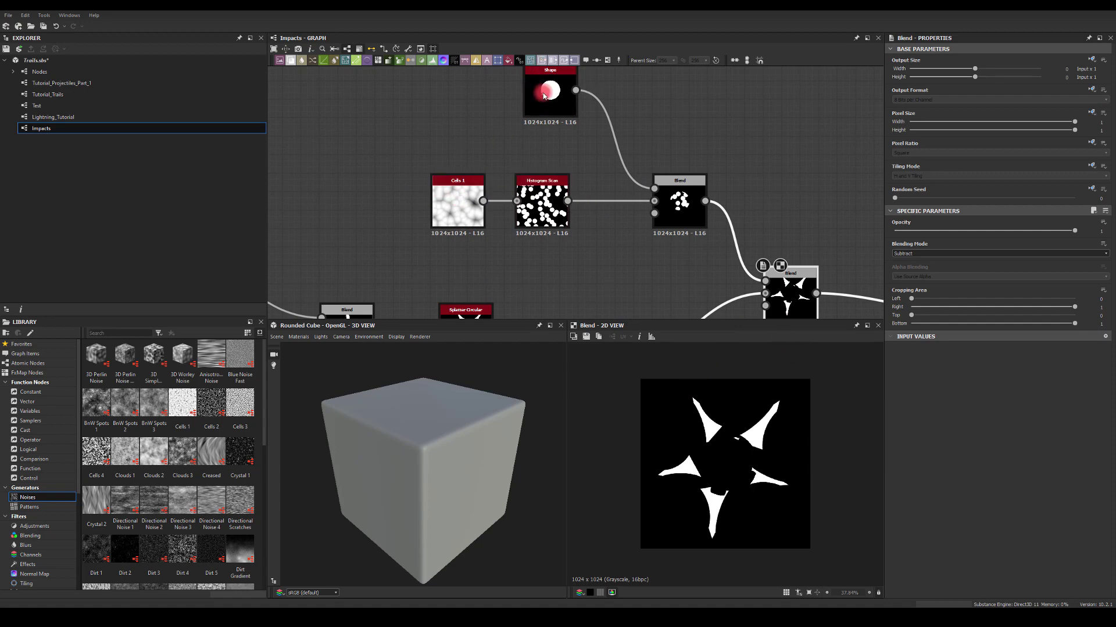
double_click(791, 295)
left_click(541, 94)
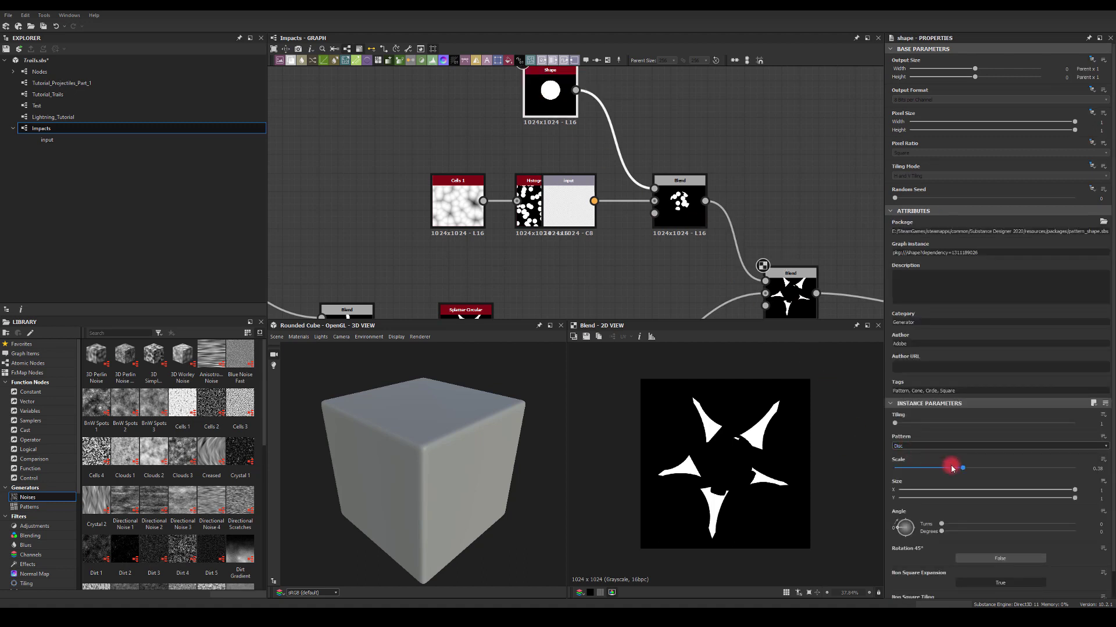
mouse_move(965, 471)
left_mouse_down()
mouse_move(988, 471)
mouse_move(978, 471)
left_mouse_up()
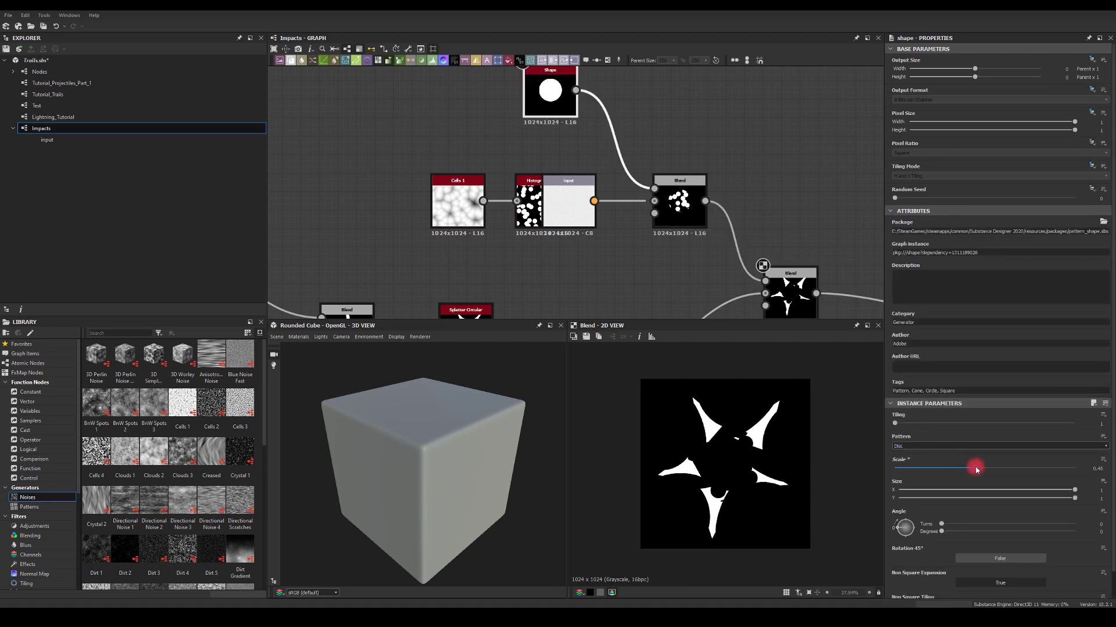
- Delete the stray Input node covering the Histogram Scan, and show the Cells 1 node's parameters
left_click(444, 187)
left_click_drag(573, 200, 608, 252)
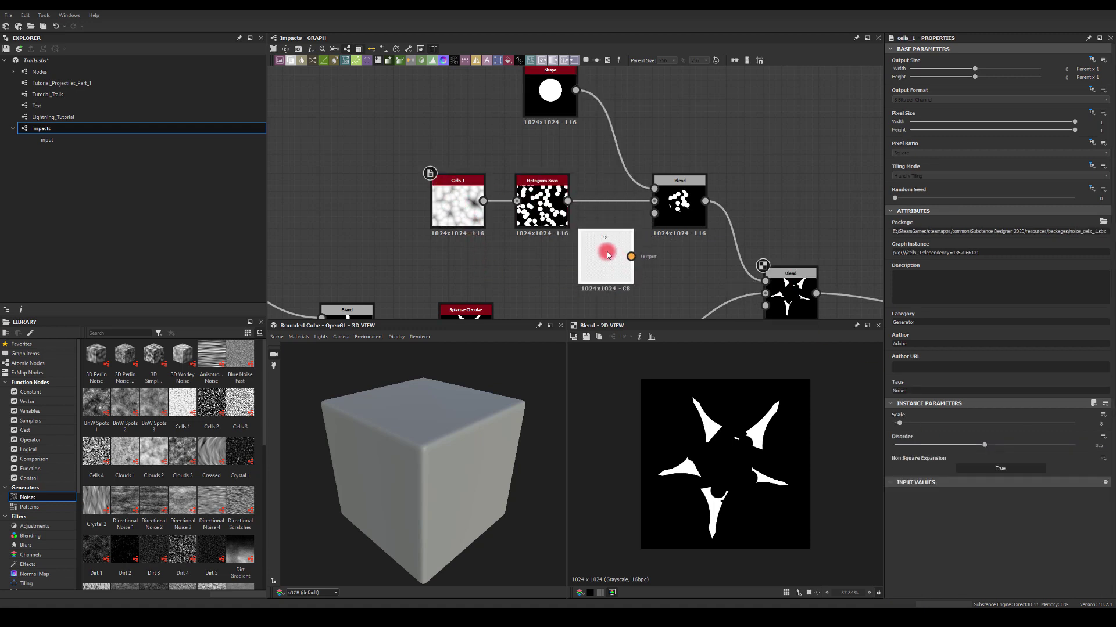
key("Delete")
left_click(453, 190)
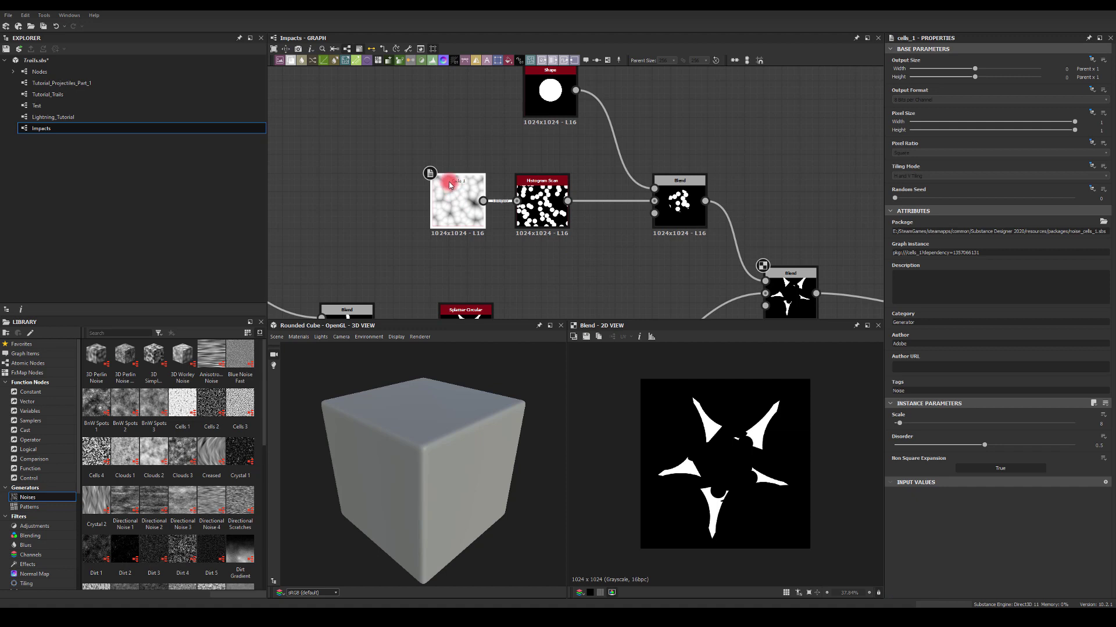
- Set the Cells 1 node's Disorder to 0.71 and preview the final Blend that combines the spikes with the ring
left_click(736, 327)
left_click_drag(984, 446, 1023, 450)
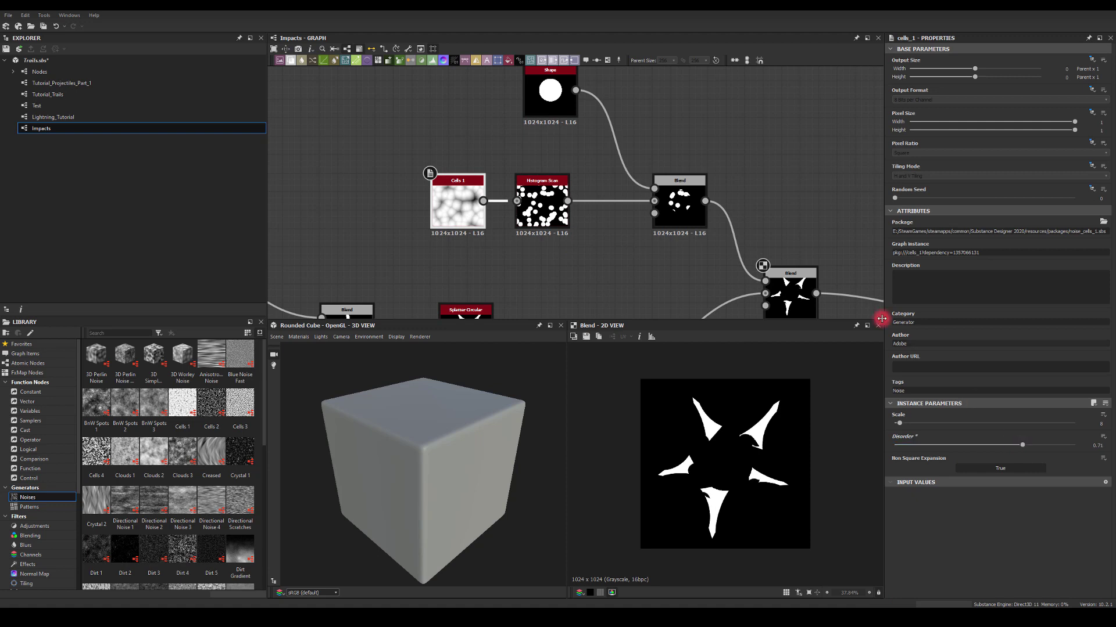
middle_click_drag(783, 239, 655, 219)
scroll(668, 268, "down", 2)
middle_click_drag(682, 319, 558, 190)
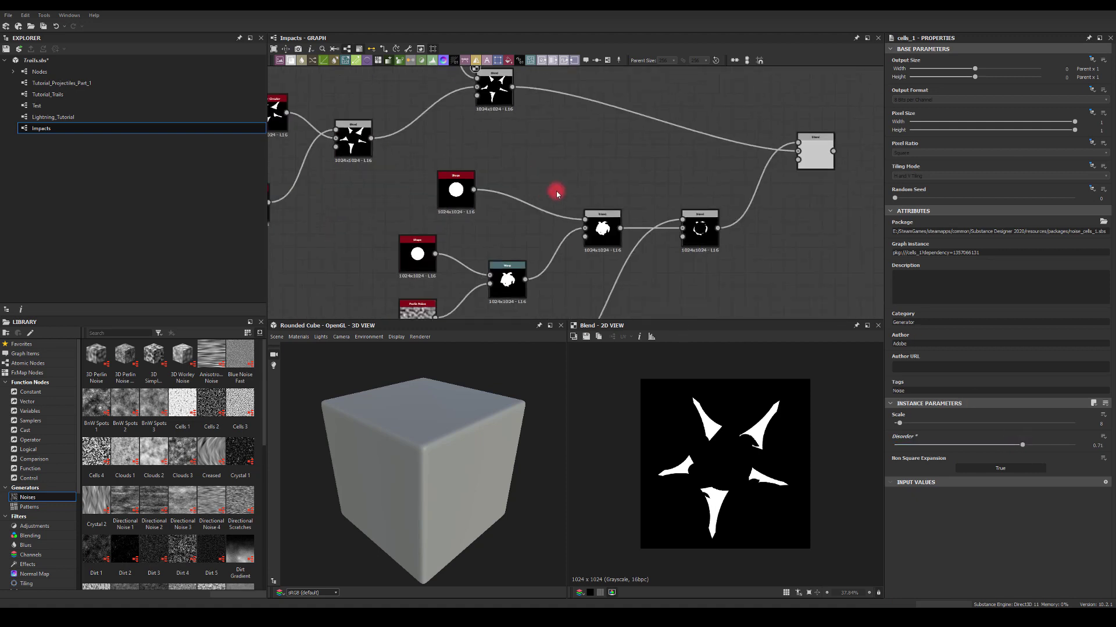
double_click(804, 149)
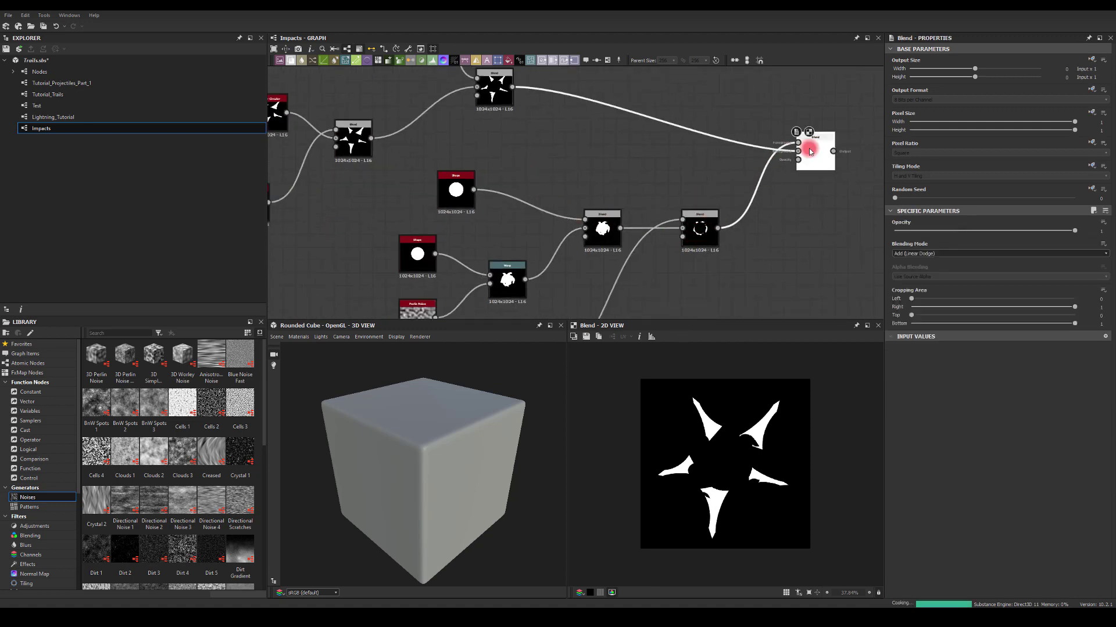
middle_click_drag(635, 188, 709, 150)
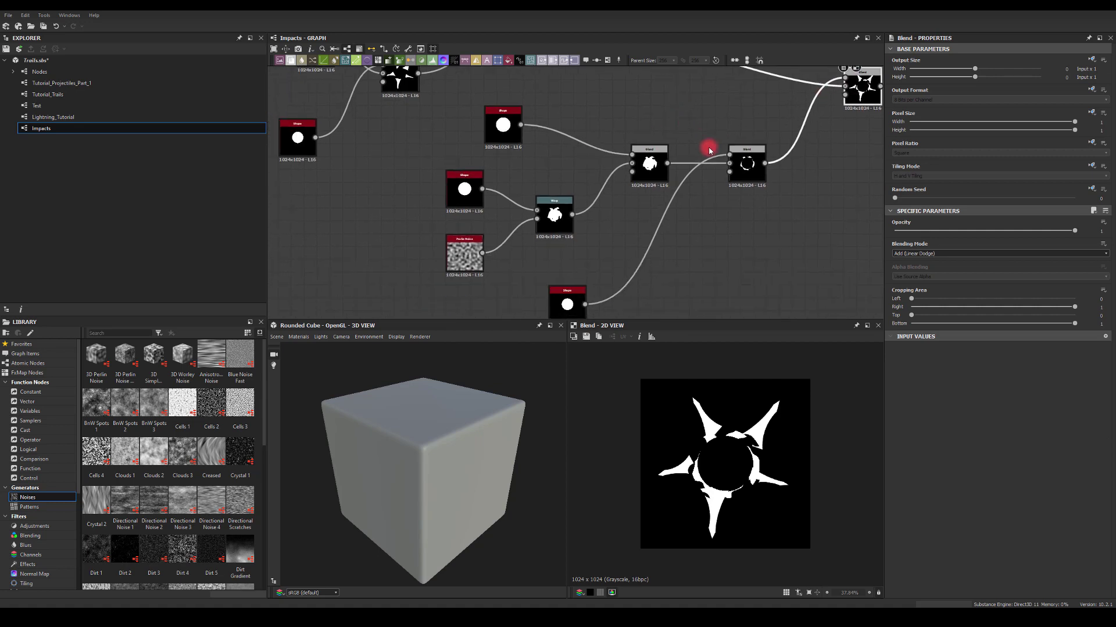
- Set the Scale of the disc blended with the warped disc to 0.51 and of the disc hollowing out the ring to 0.4
left_click(497, 123)
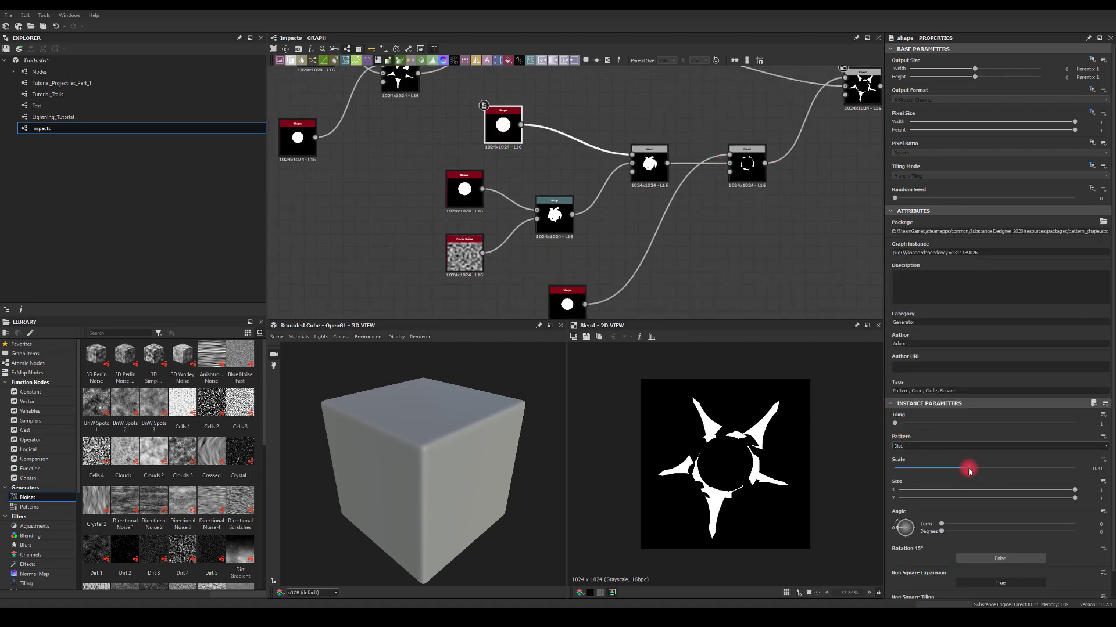
left_click_drag(969, 469, 981, 470)
left_click(459, 187)
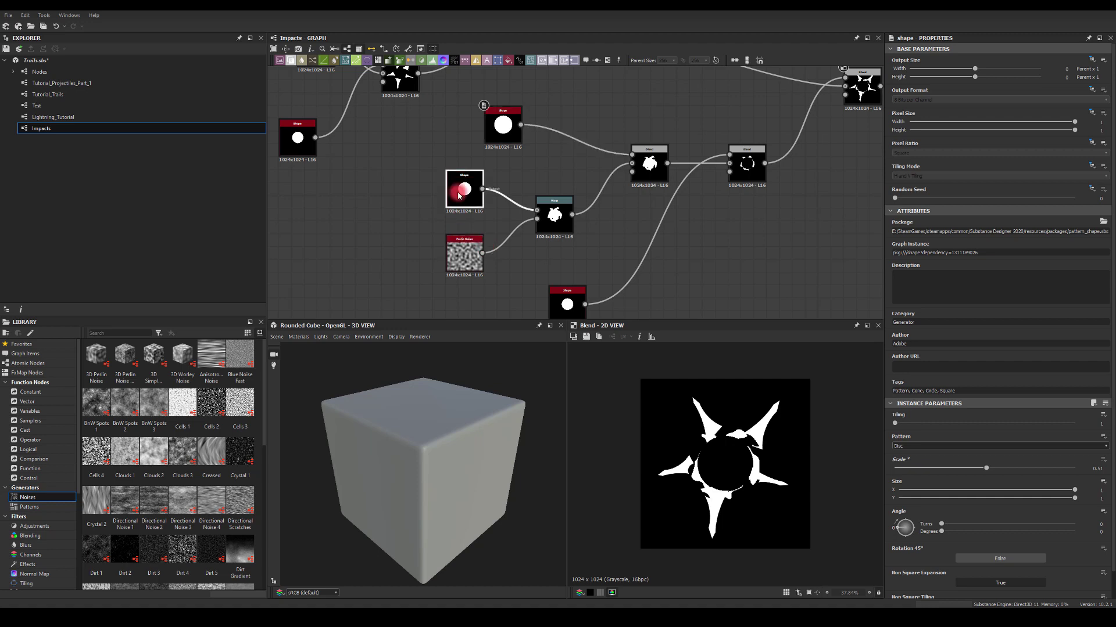
double_click(860, 86)
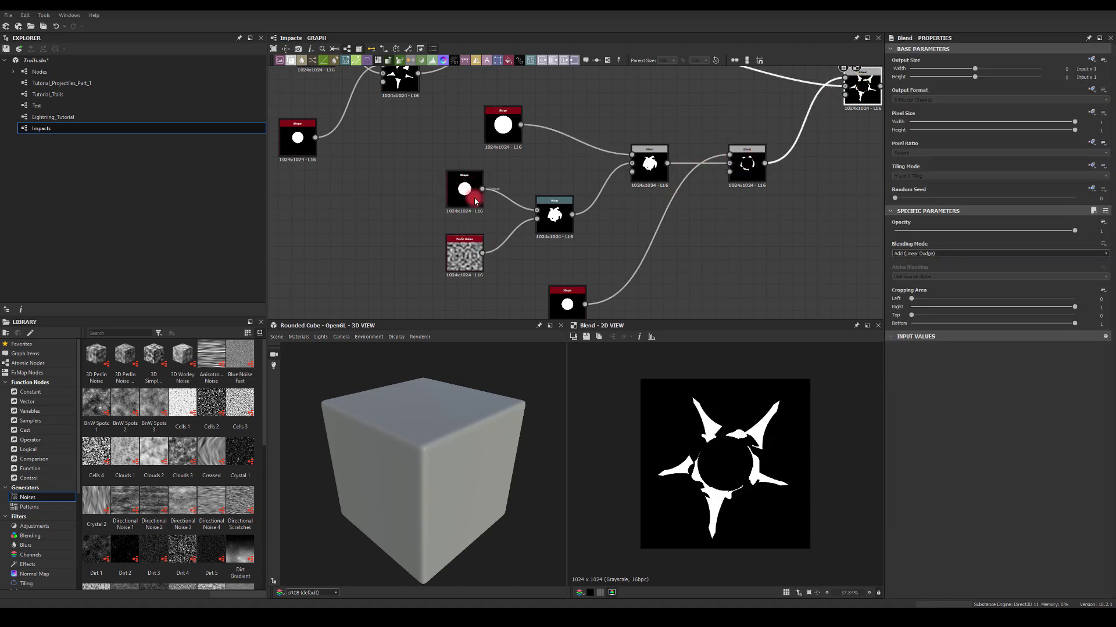
left_click_drag(961, 469, 968, 469)
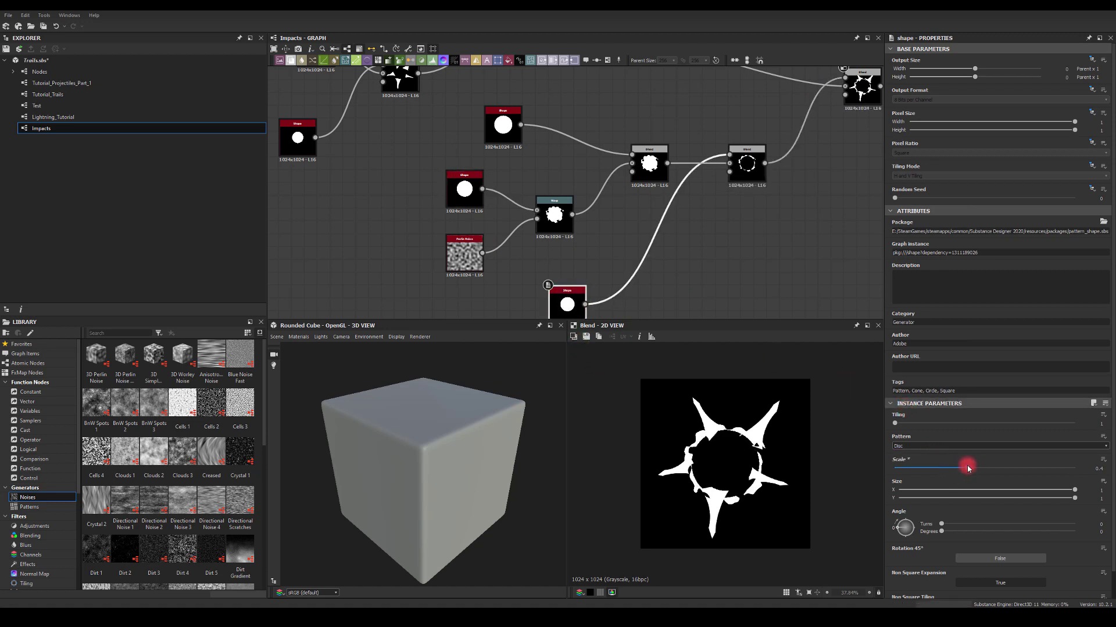
- Set the Perlin Noise driving the ring's warp to Scale 13 and Disorder 0.33
left_click(460, 251)
left_click_drag(939, 426, 929, 426)
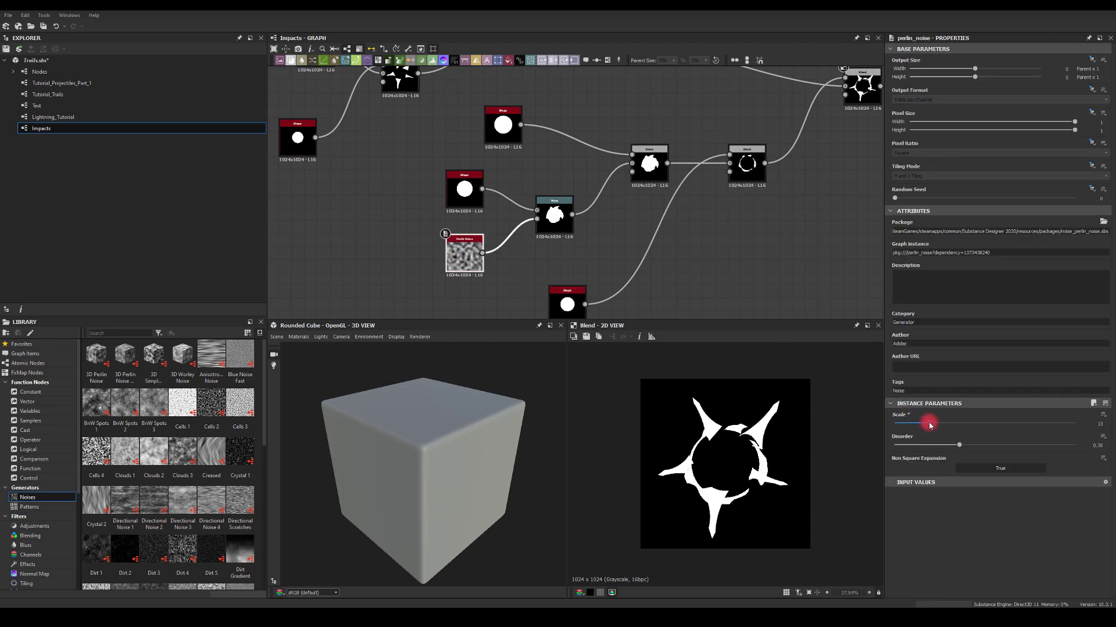
mouse_move(957, 448)
left_mouse_down()
mouse_move(924, 445)
mouse_move(965, 444)
mouse_move(954, 442)
left_mouse_up()
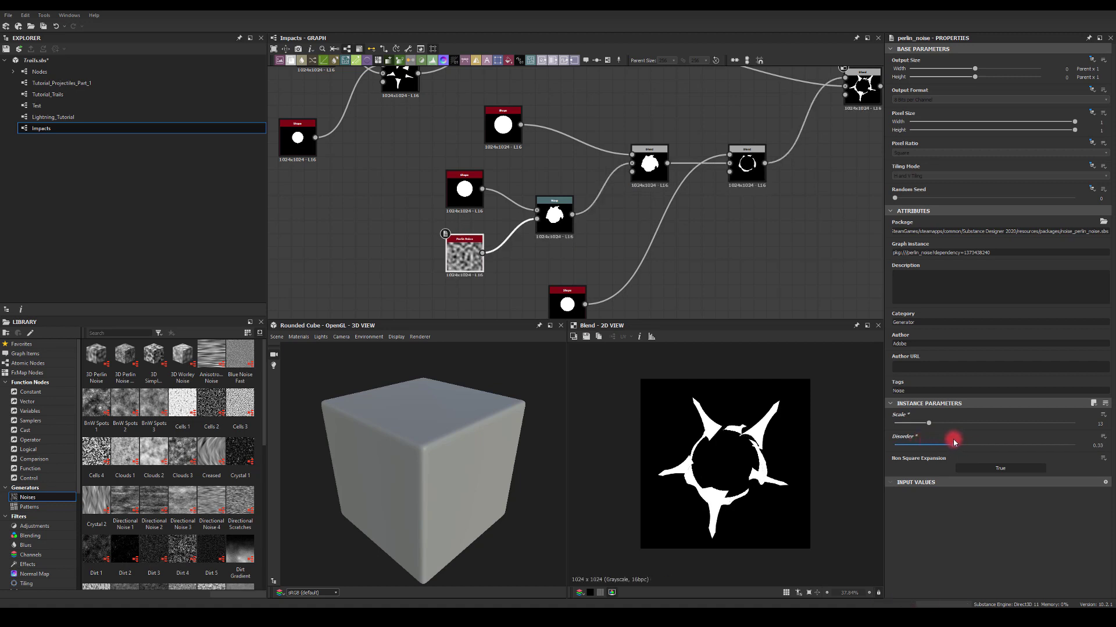
- Shift the triangle in the Transformation 2D after the Polygon node slightly right and down to reshape the spikes
middle_click_drag(690, 264, 657, 179)
scroll(715, 406, "down", 2)
middle_click_drag(708, 266, 768, 259)
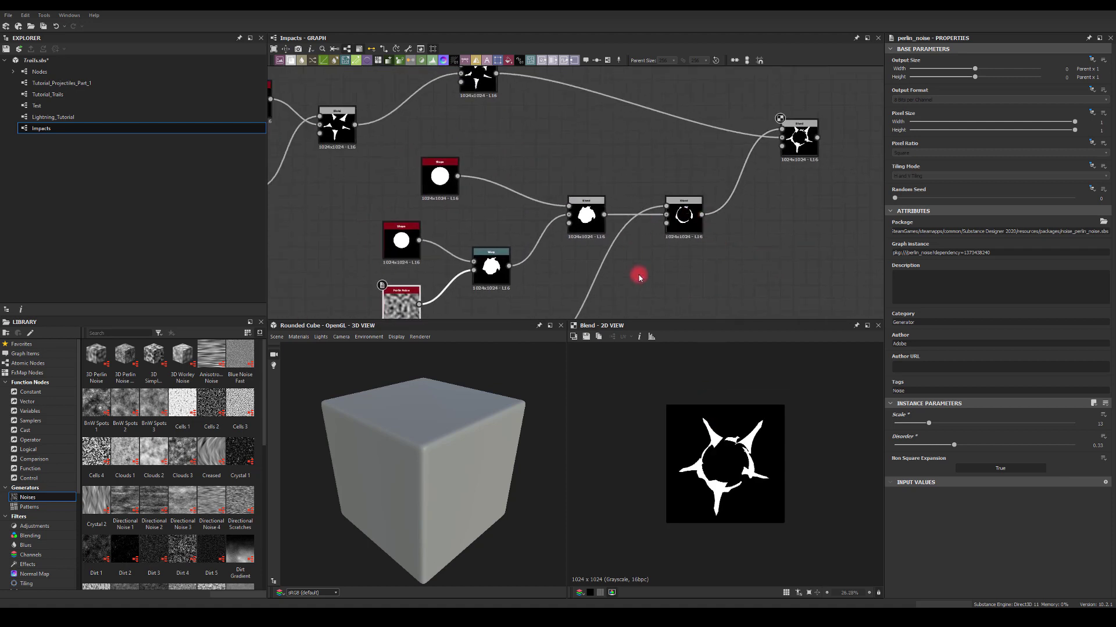
middle_click_drag(639, 277, 846, 239)
middle_click_drag(619, 182, 541, 229)
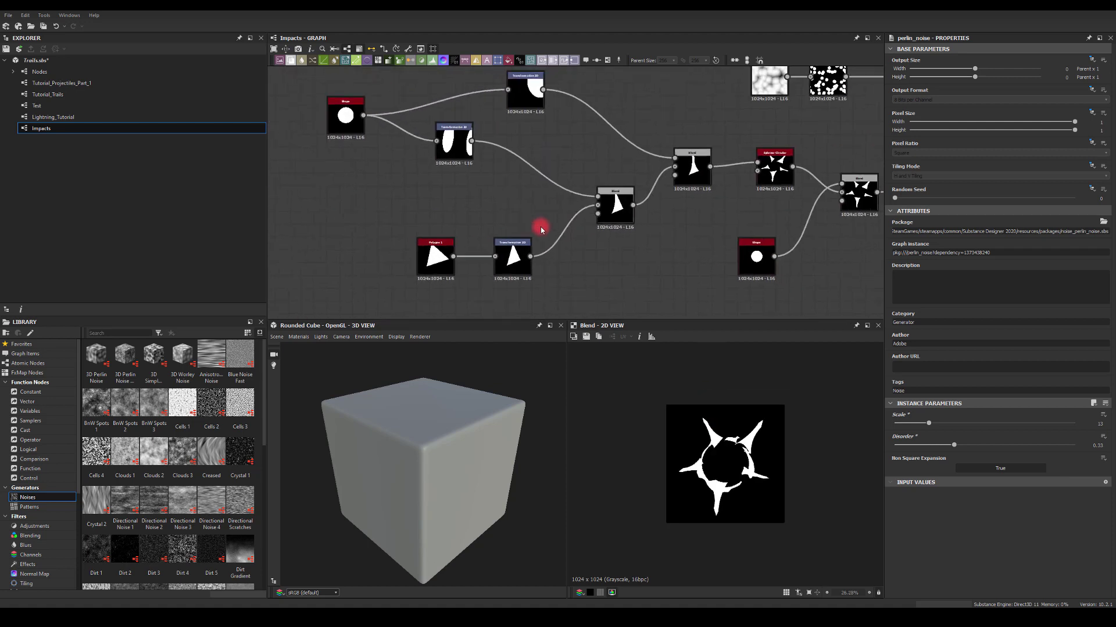
left_click(506, 265)
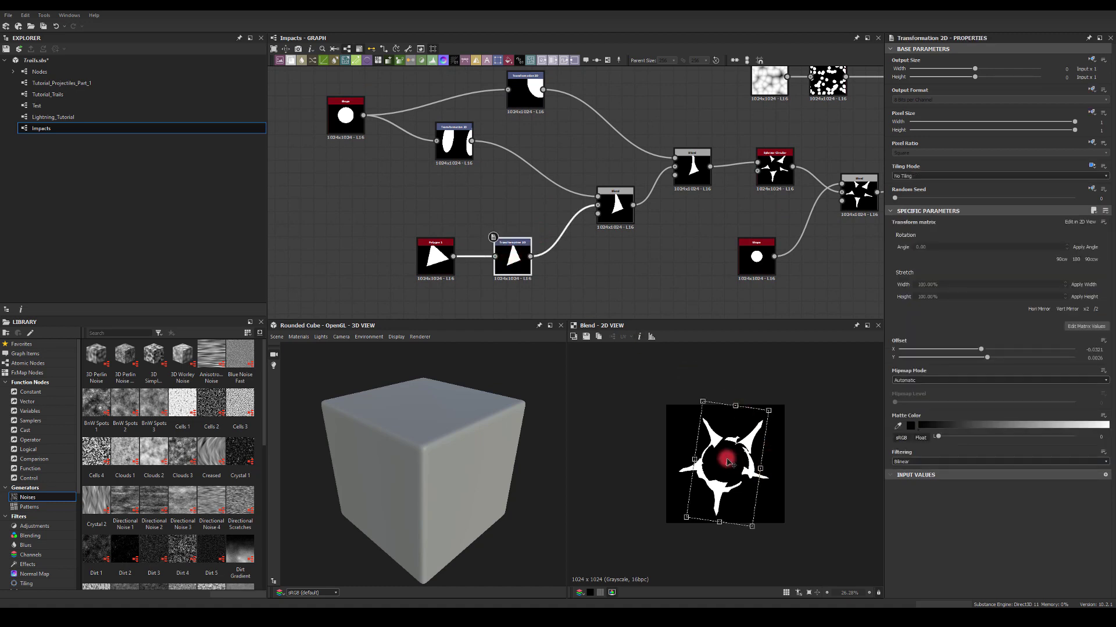
left_click_drag(728, 462, 738, 465)
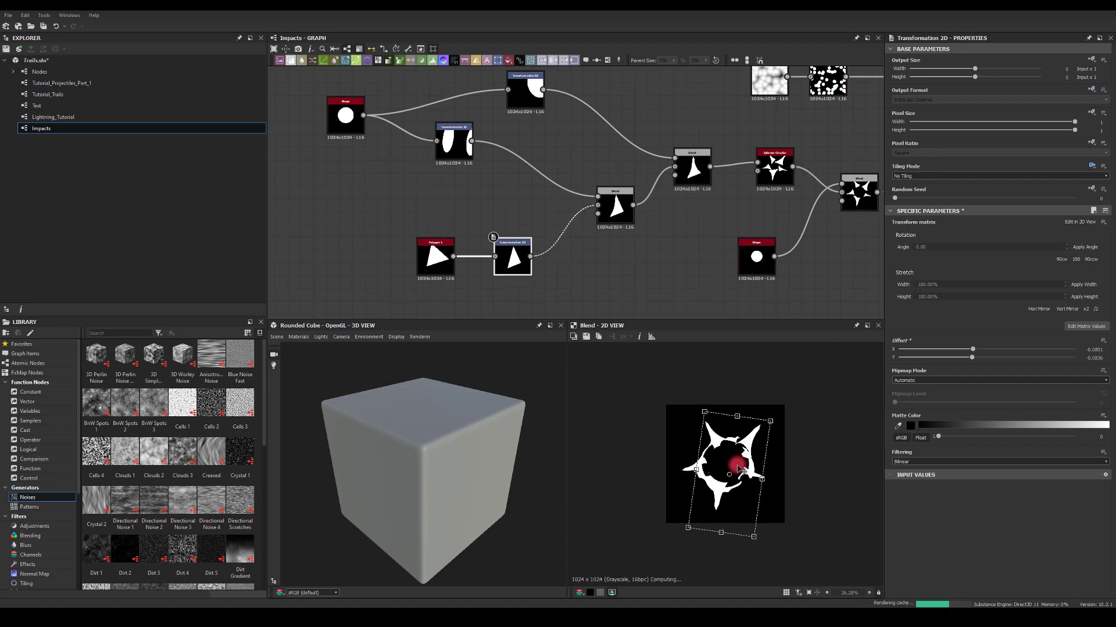
- Reposition the two transformed discs cutting the spike's sides, to offsets of about X 0.24, Y 0.09 and X -0.28, Y 0.03
left_click(454, 138)
mouse_move(720, 451)
left_mouse_down()
mouse_move(716, 462)
mouse_move(725, 437)
left_mouse_up()
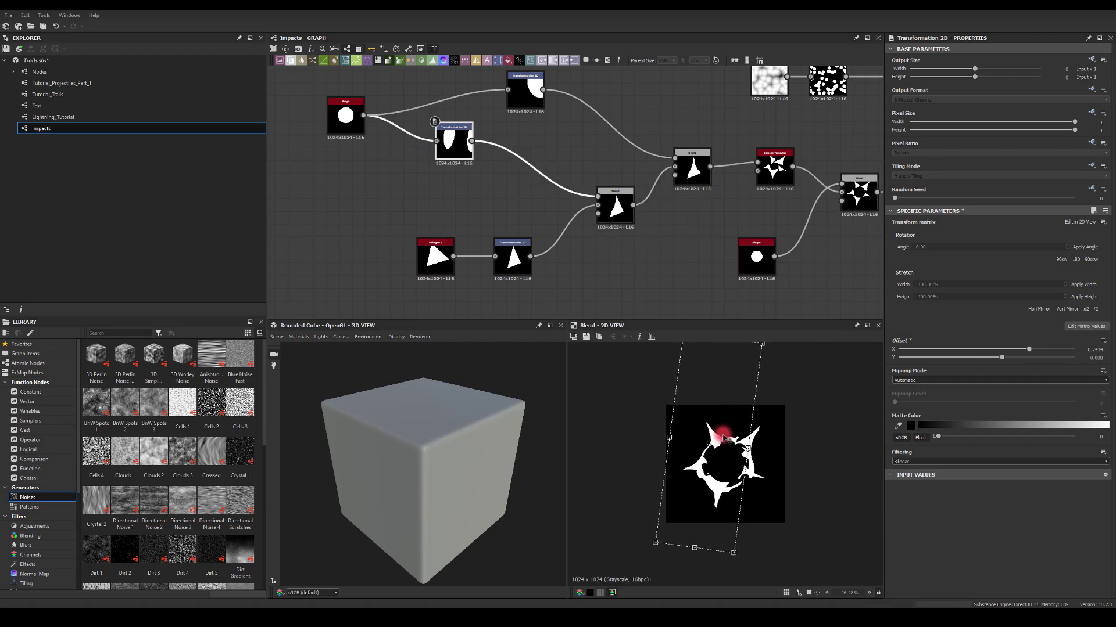
middle_click_drag(524, 155, 507, 248)
left_click(506, 180)
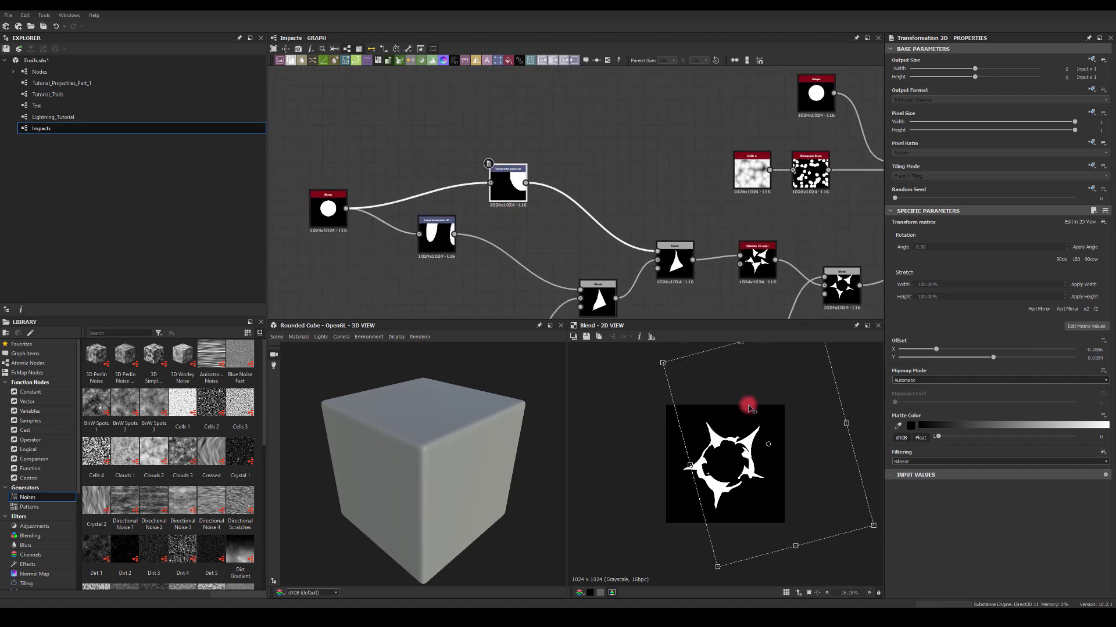
mouse_move(740, 441)
left_mouse_down()
mouse_move(749, 432)
mouse_move(737, 429)
left_mouse_up()
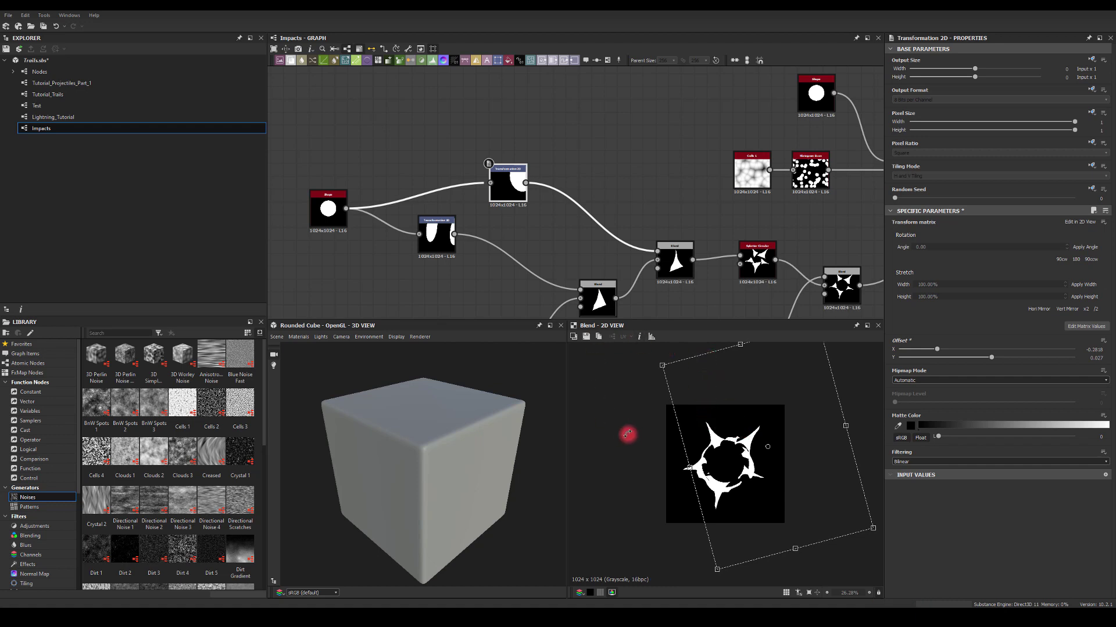
- Return to the ring's warp nodes and set the Perlin Noise Scale to 14
left_click(697, 206)
middle_click_drag(696, 205, 508, 101)
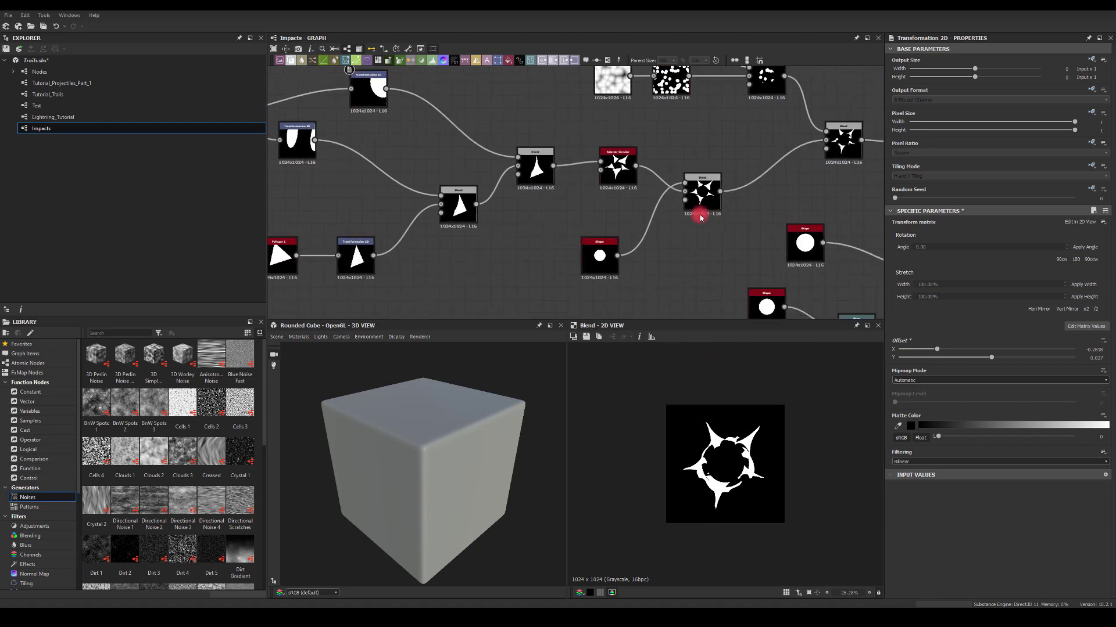
middle_click_drag(722, 174, 508, 229)
left_click(531, 210)
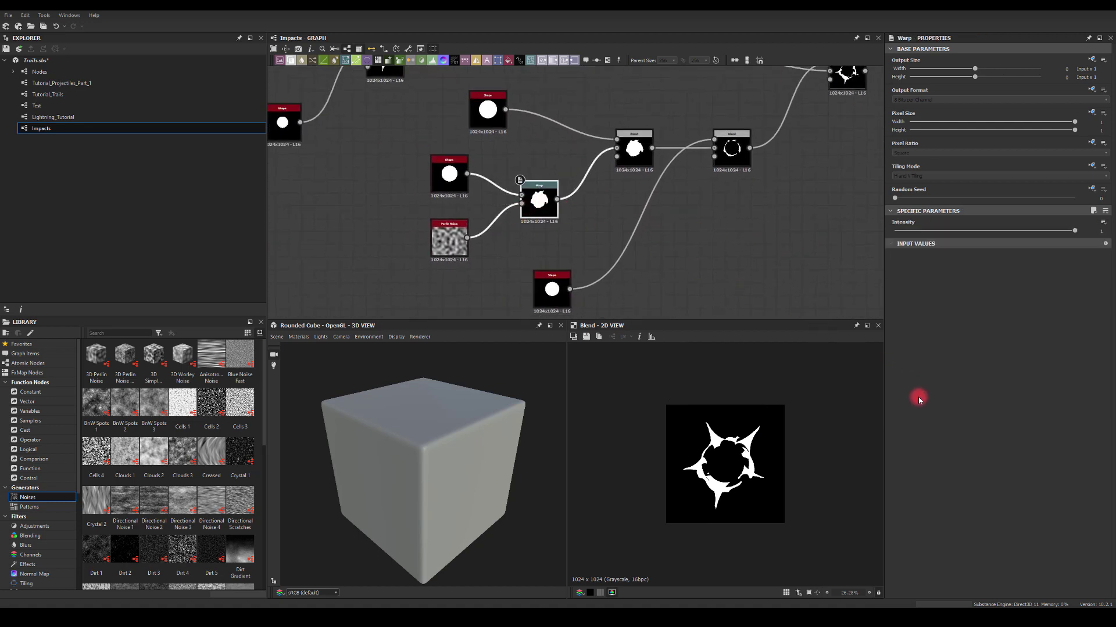
left_click(452, 221)
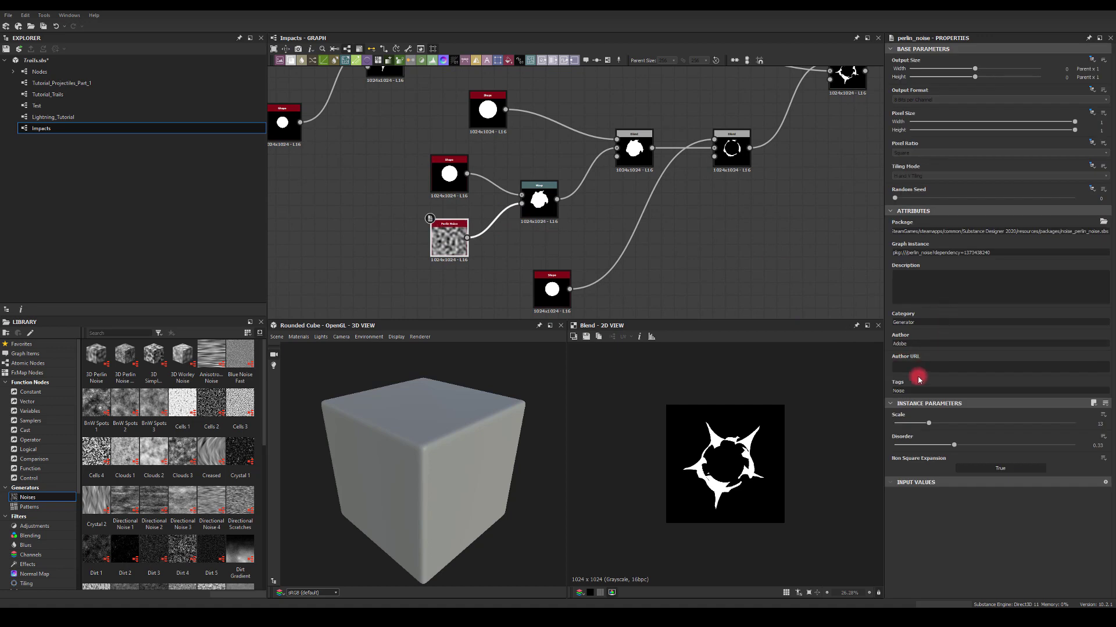
left_click_drag(927, 428, 932, 426)
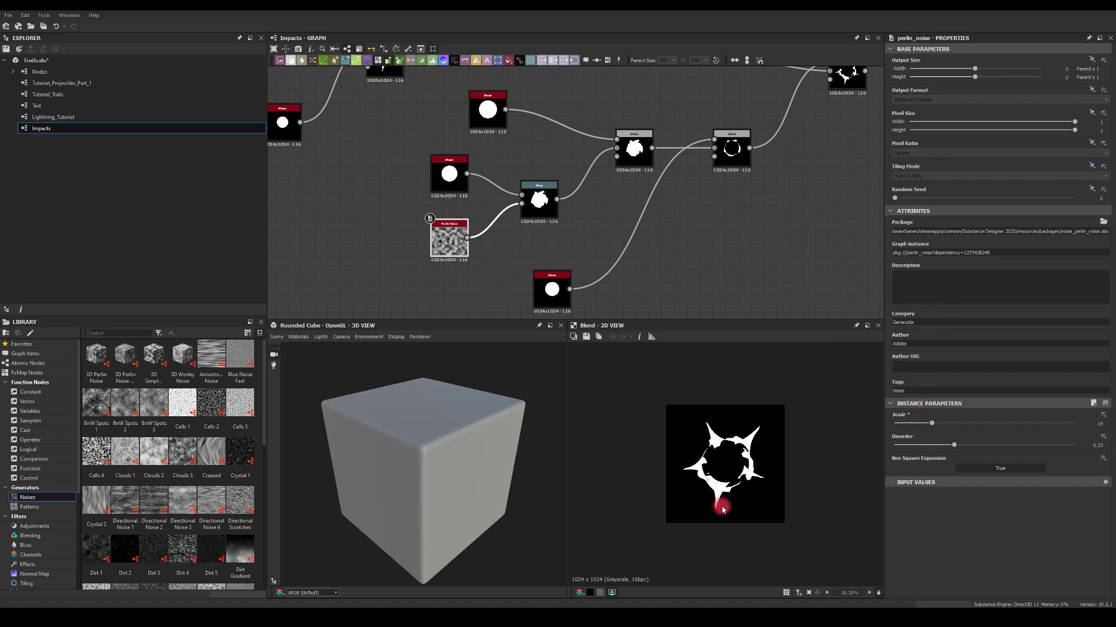
- Add a Blur HQ Grayscale node fed by the final Blend and set its Quality to 1
middle_click_drag(742, 241, 622, 217)
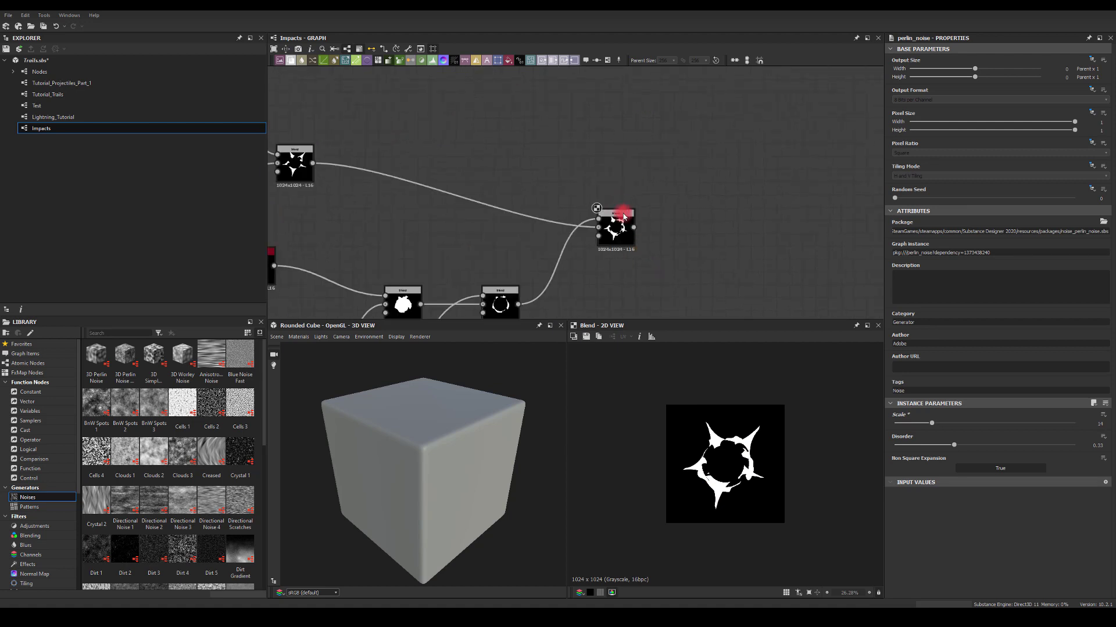
left_click_drag(636, 230, 714, 208)
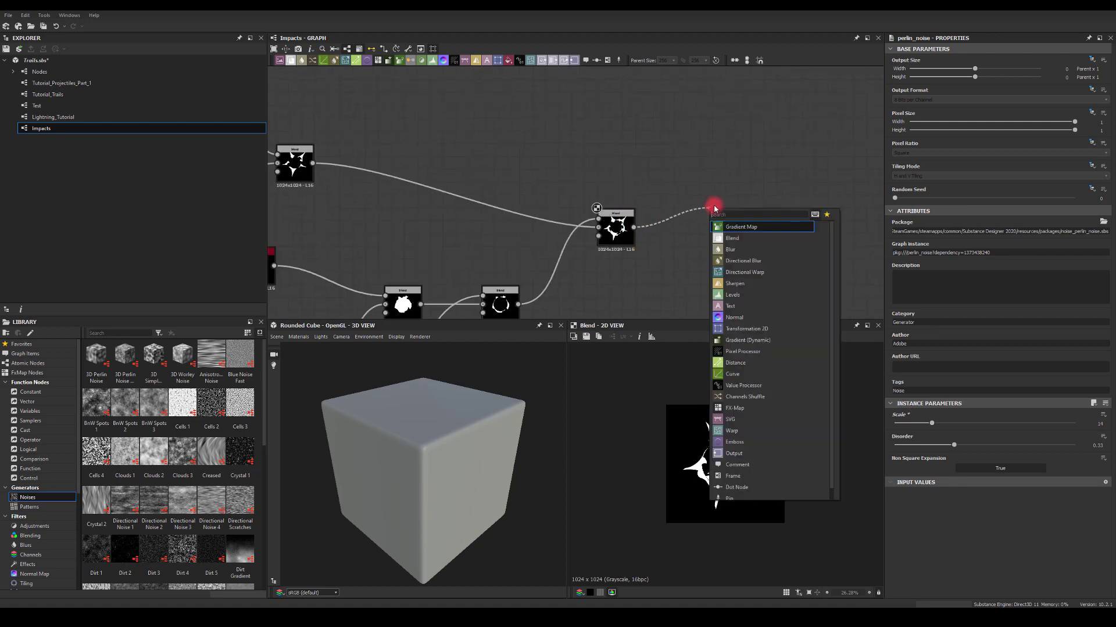
type("blu")
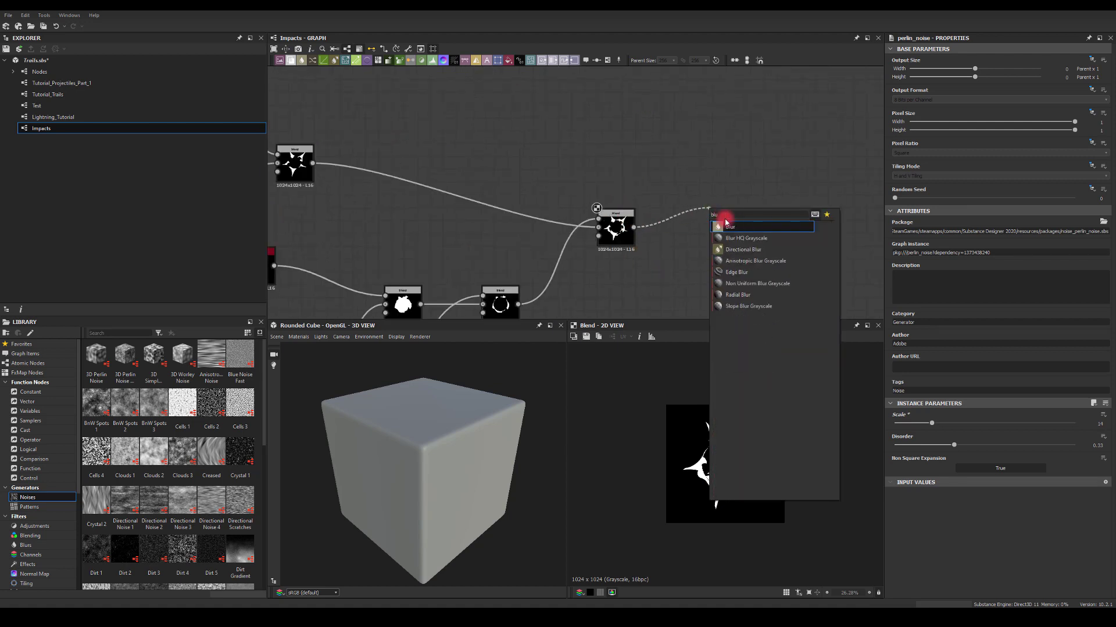
left_click(735, 239)
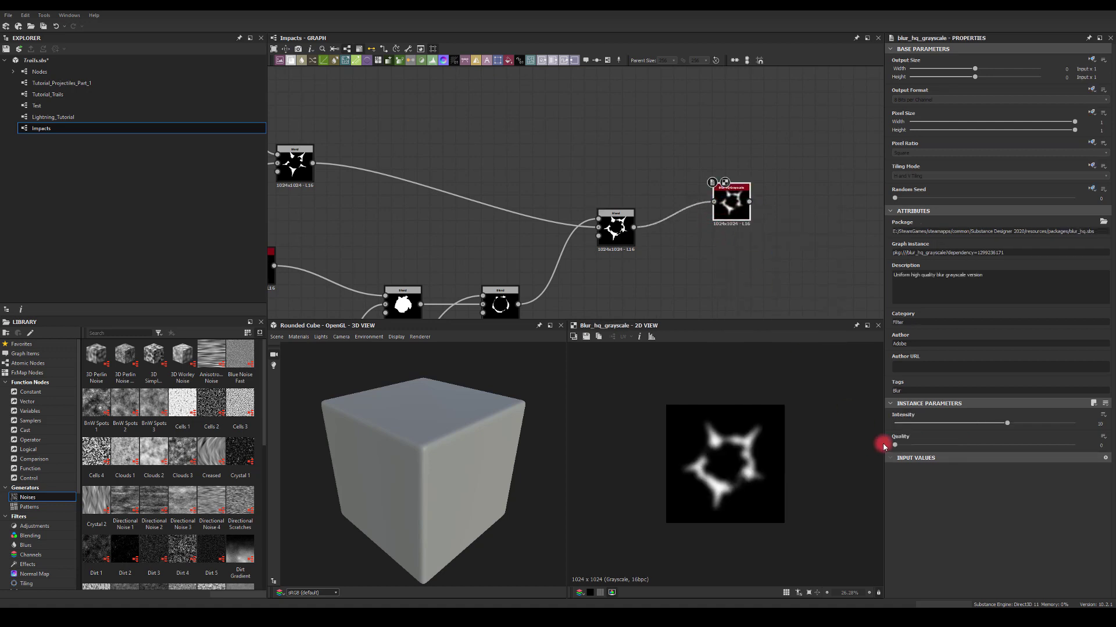
left_click(984, 445)
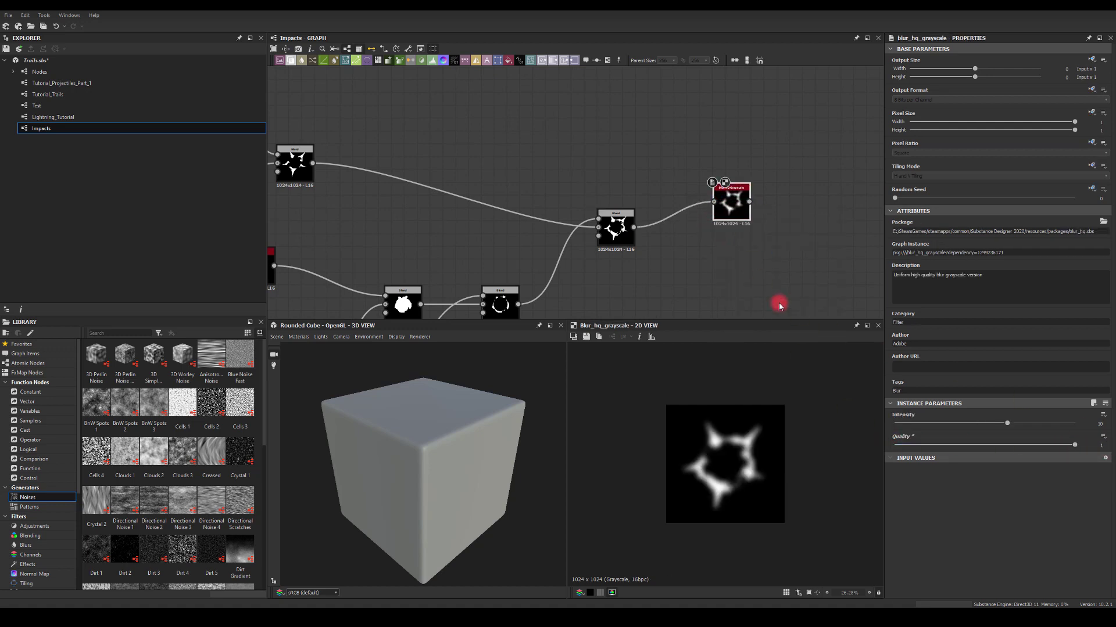
- Blend the blurred impact with the sharp one in a new Blend node set to Add (Linear Dodge), and inspect the glow
left_click_drag(727, 194, 689, 259)
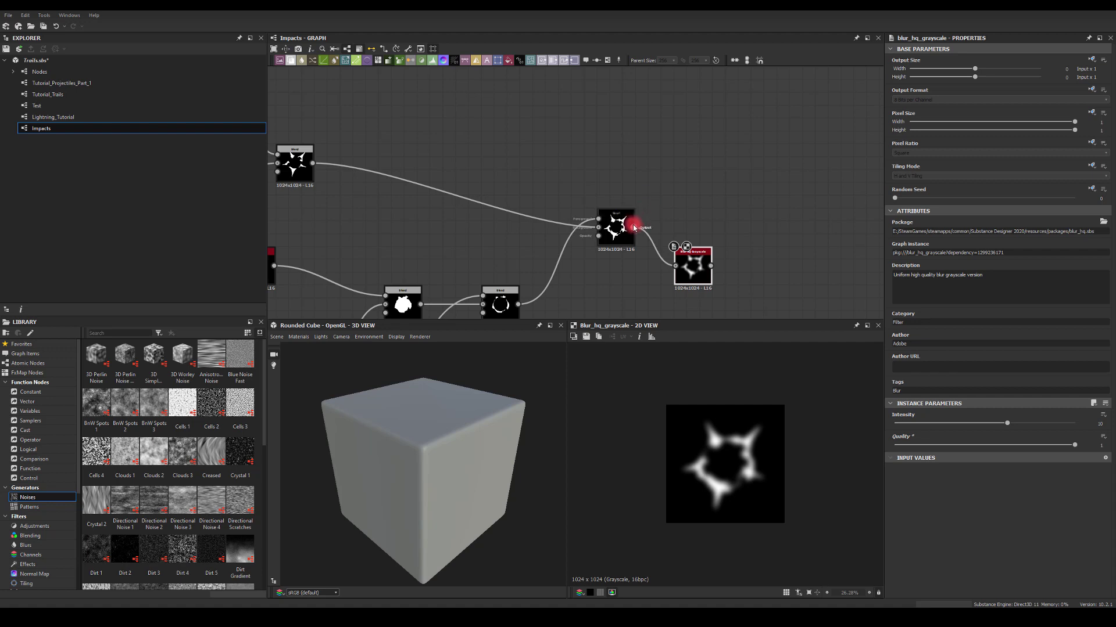
left_click_drag(739, 190, 737, 191)
type("blend")
key("Return")
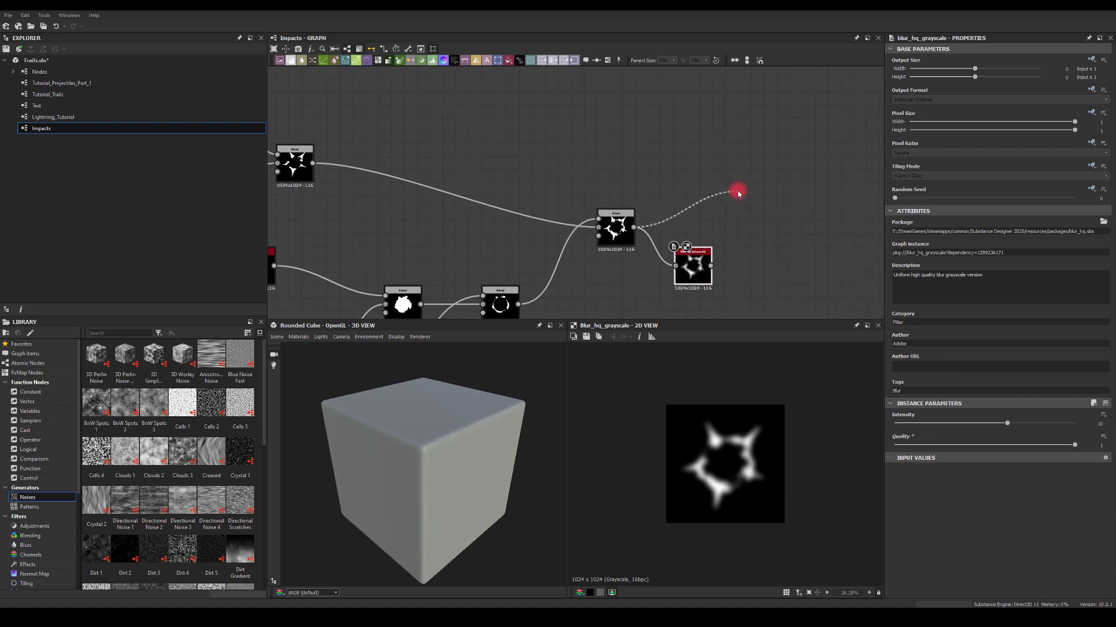
left_click_drag(710, 265, 762, 218)
left_click(899, 253)
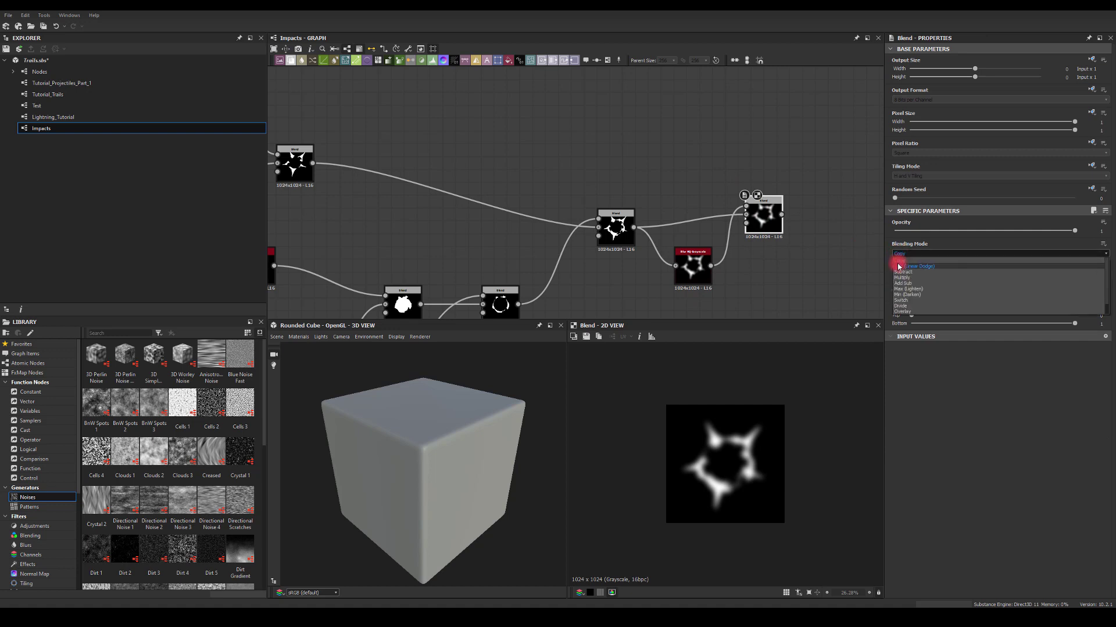
left_click(899, 268)
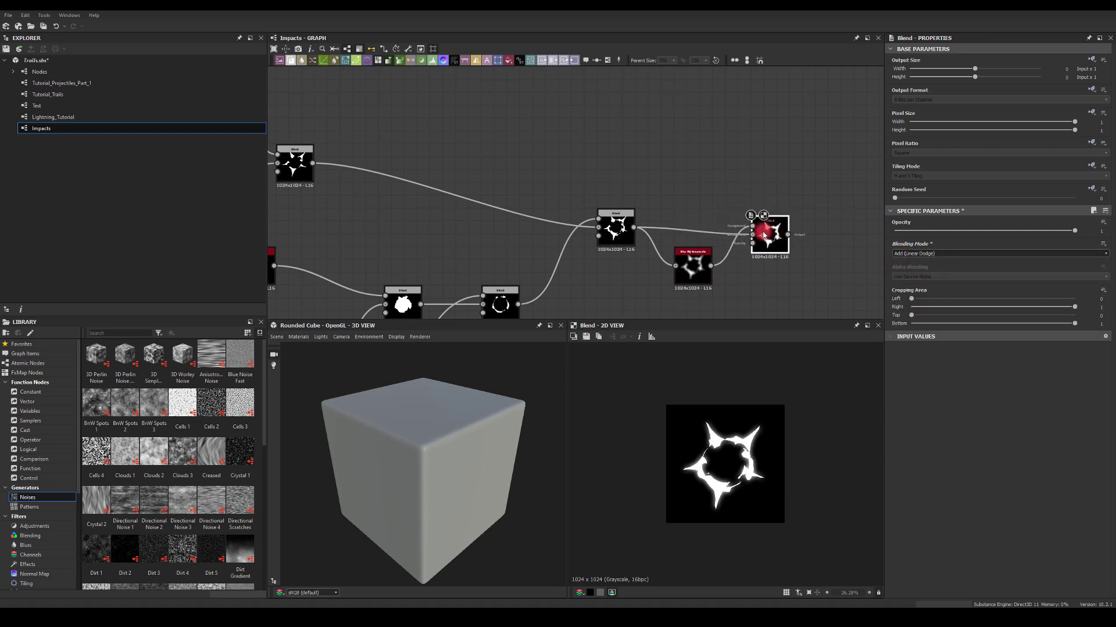
middle_click_drag(676, 142, 631, 87)
scroll(713, 439, "up", 4)
scroll(719, 441, "down", 1)
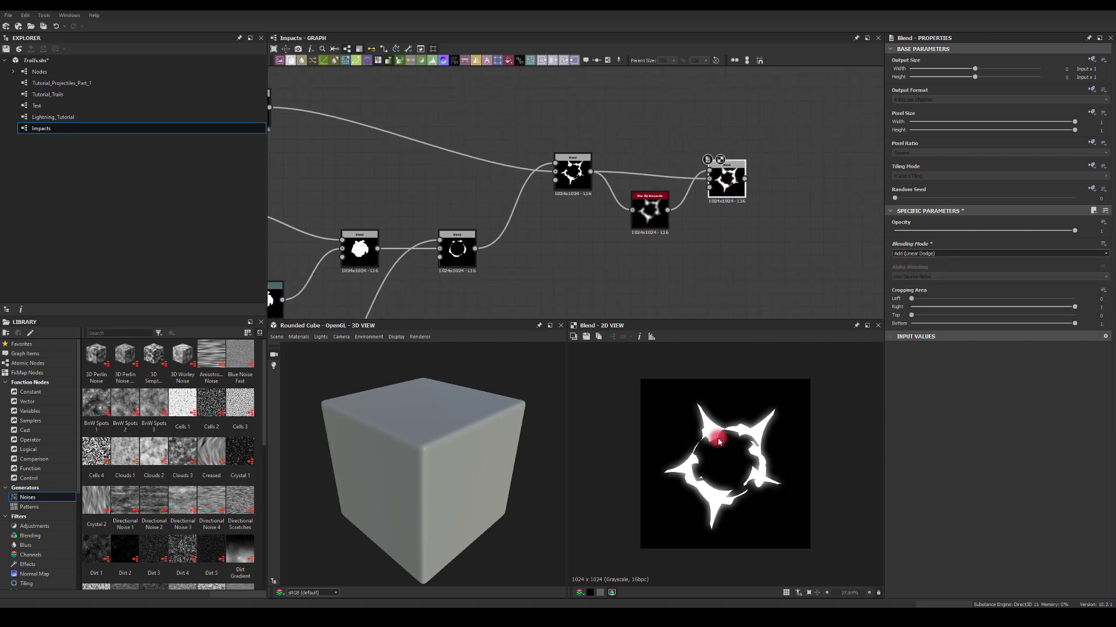
- Add an Invert Grayscale node fed by the Blend that combines the spikes and ring
middle_click_drag(739, 263, 686, 234)
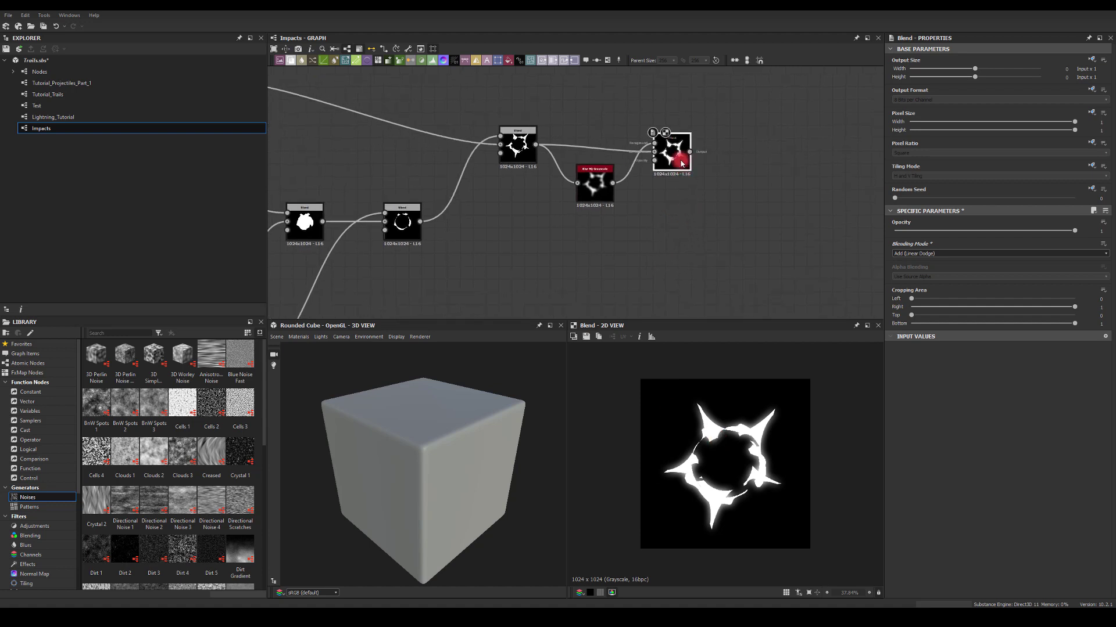
left_click_drag(535, 145, 609, 86)
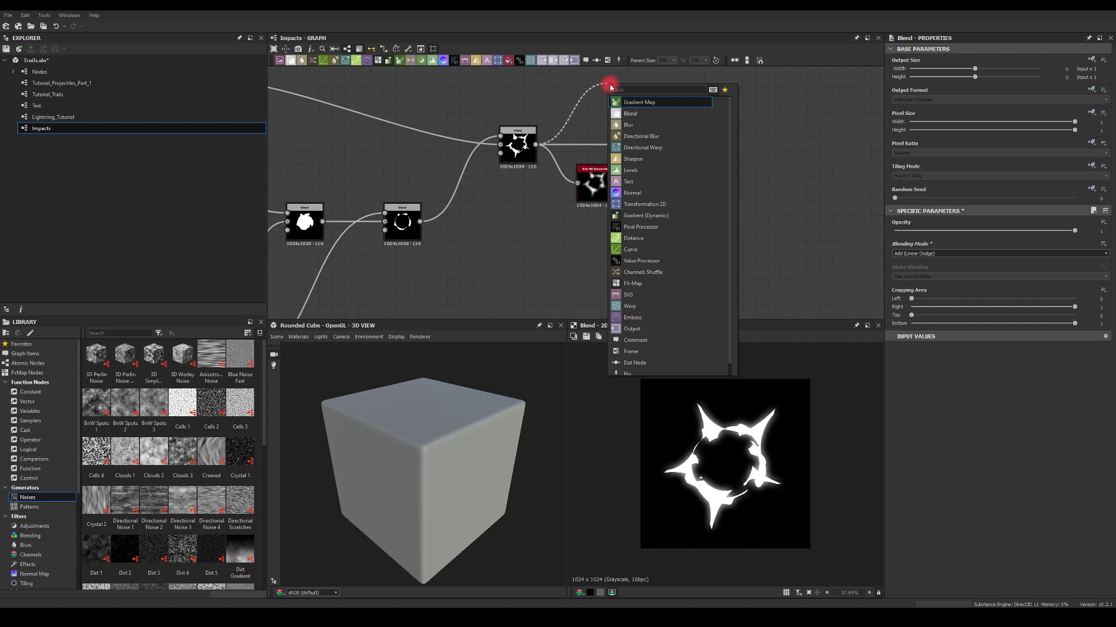
type("invert")
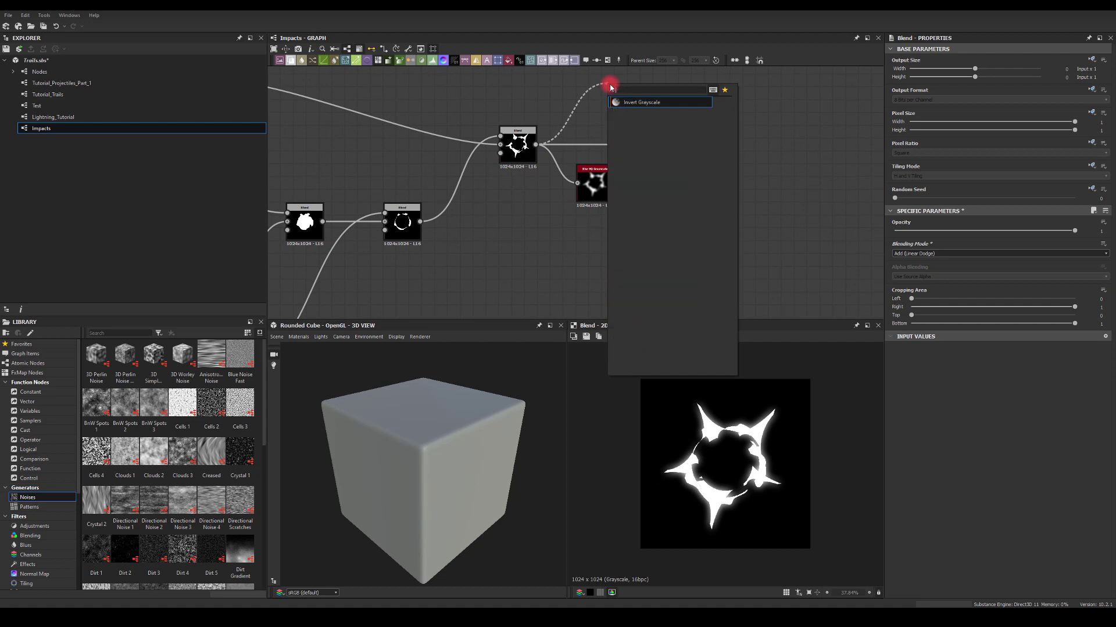
key("Return")
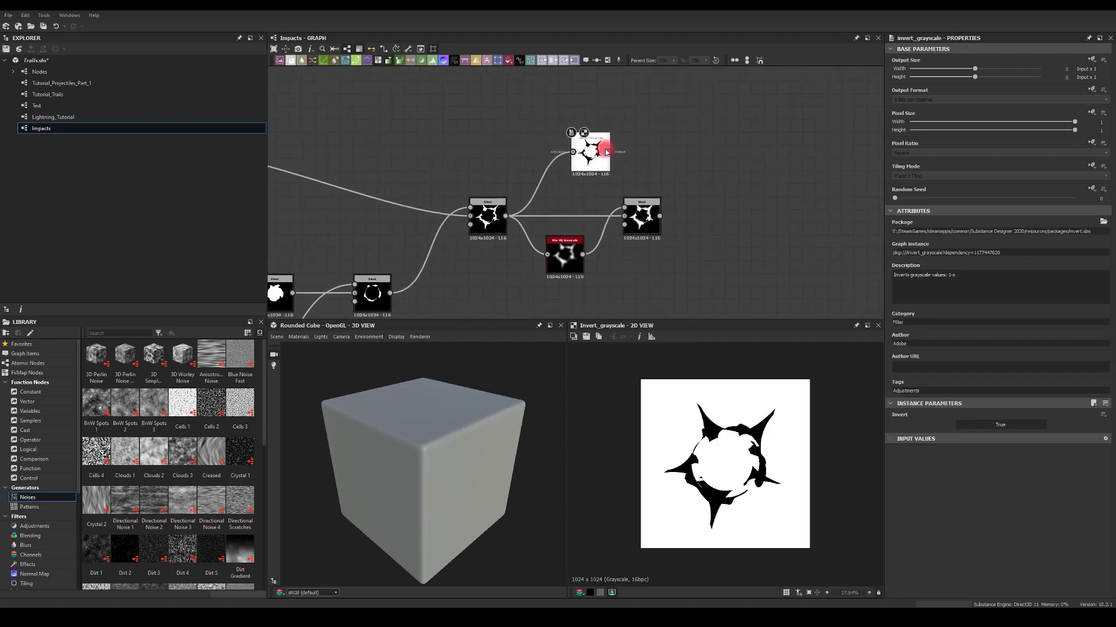
- Add a Distance node after the Invert Grayscale node and feed its output into a second Invert Grayscale node
left_click_drag(604, 148, 652, 150)
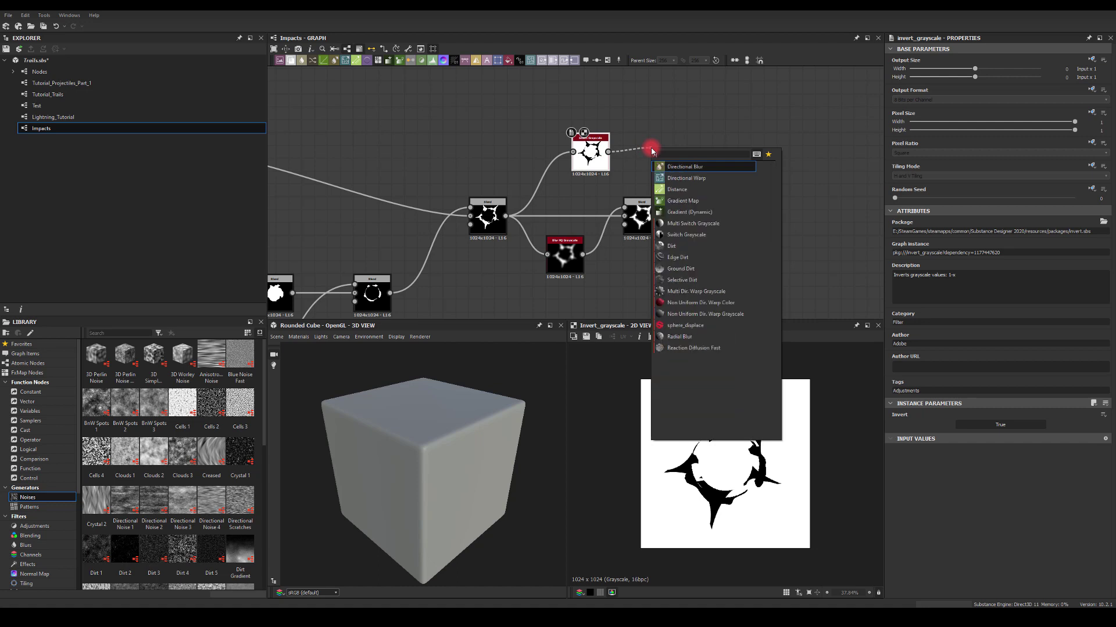
left_click(677, 189)
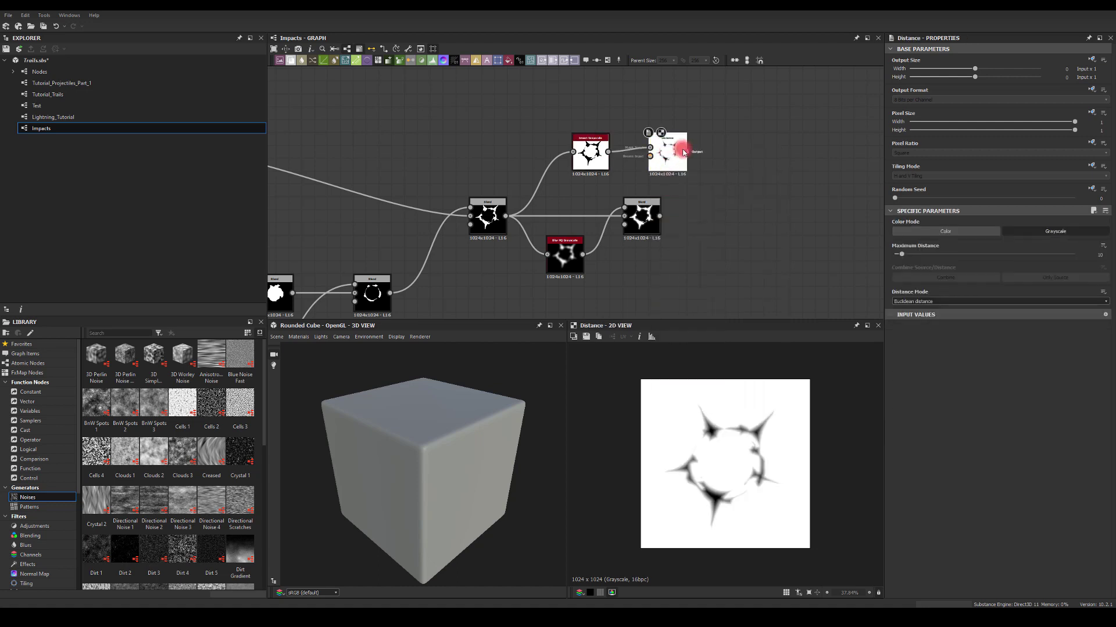
left_click_drag(686, 152, 734, 153)
type("invert")
key("Return")
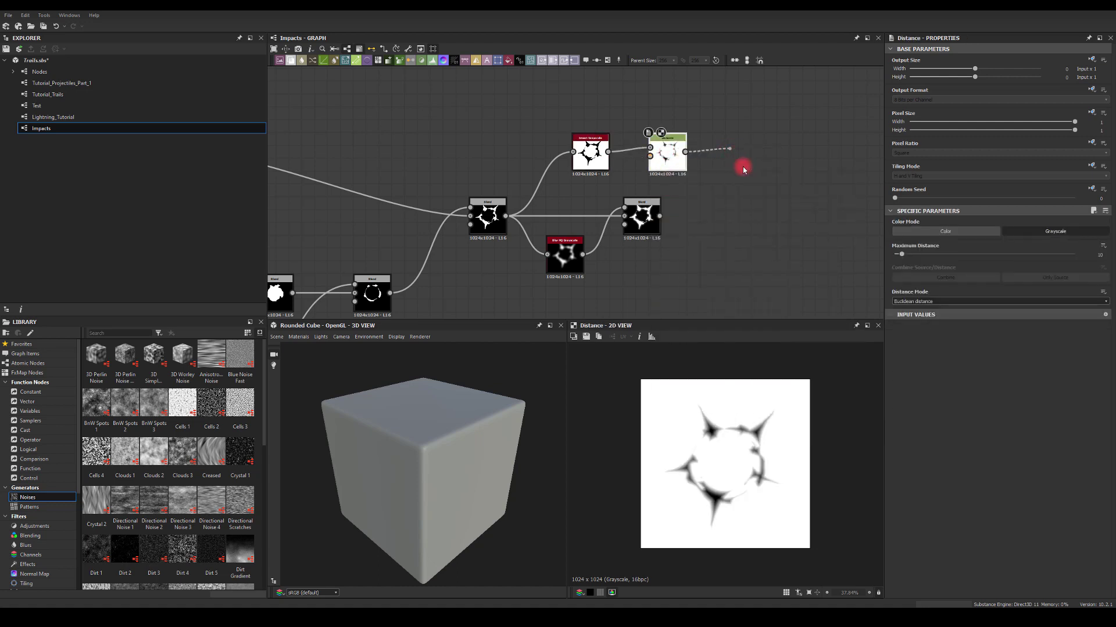
- Move the Add (Linear Dodge) glow Blend below the second Invert Grayscale node to make room between them
left_click_drag(642, 215, 749, 251)
double_click(749, 251)
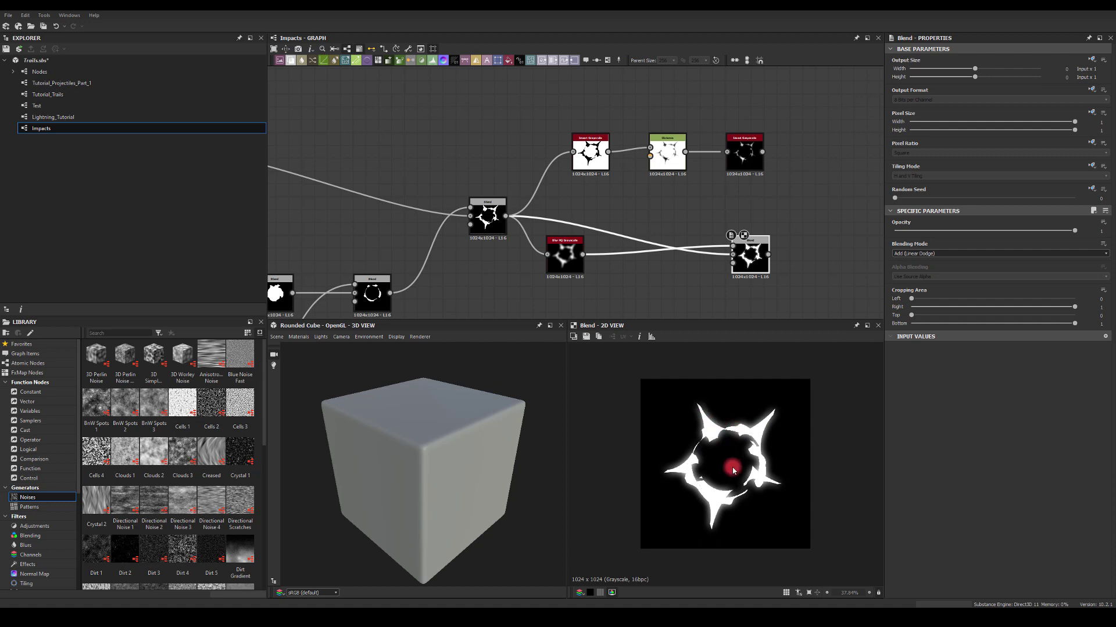
left_click_drag(750, 256, 748, 271)
left_click(607, 252)
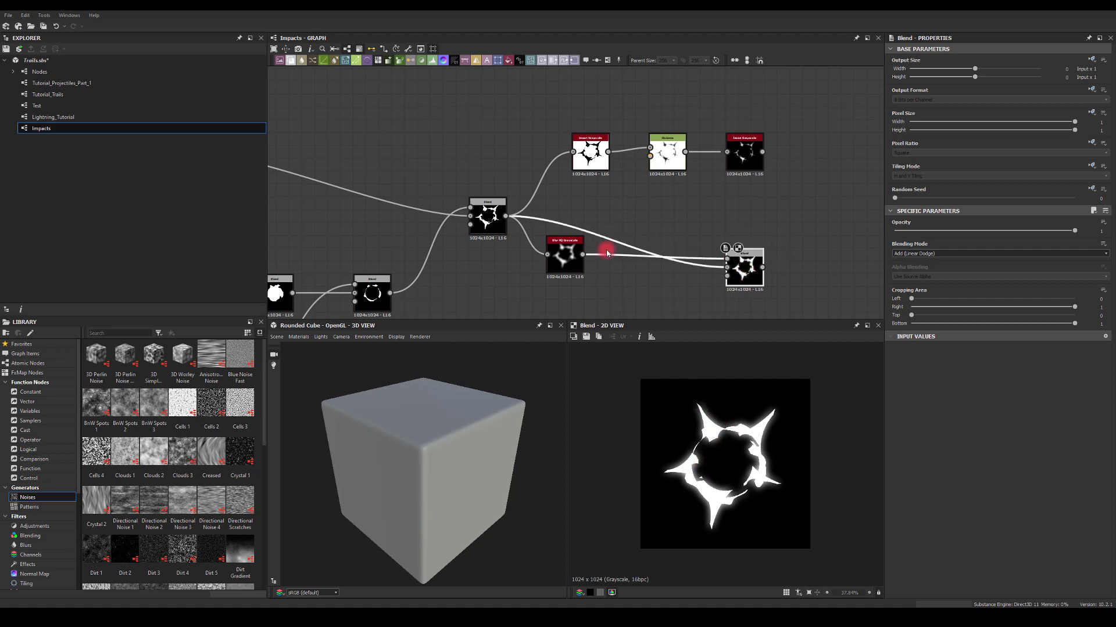
- Add a Blend node combining the second Invert Grayscale with the Blur HQ Grayscale, set to Add (Linear Dodge)
left_click(743, 216)
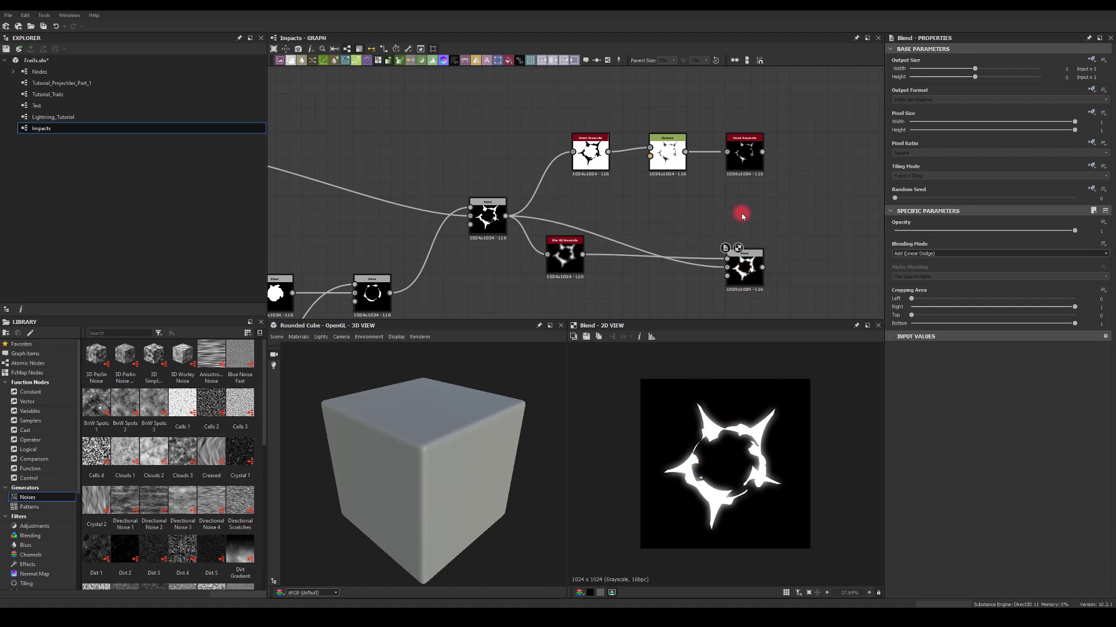
key("space")
type("blend")
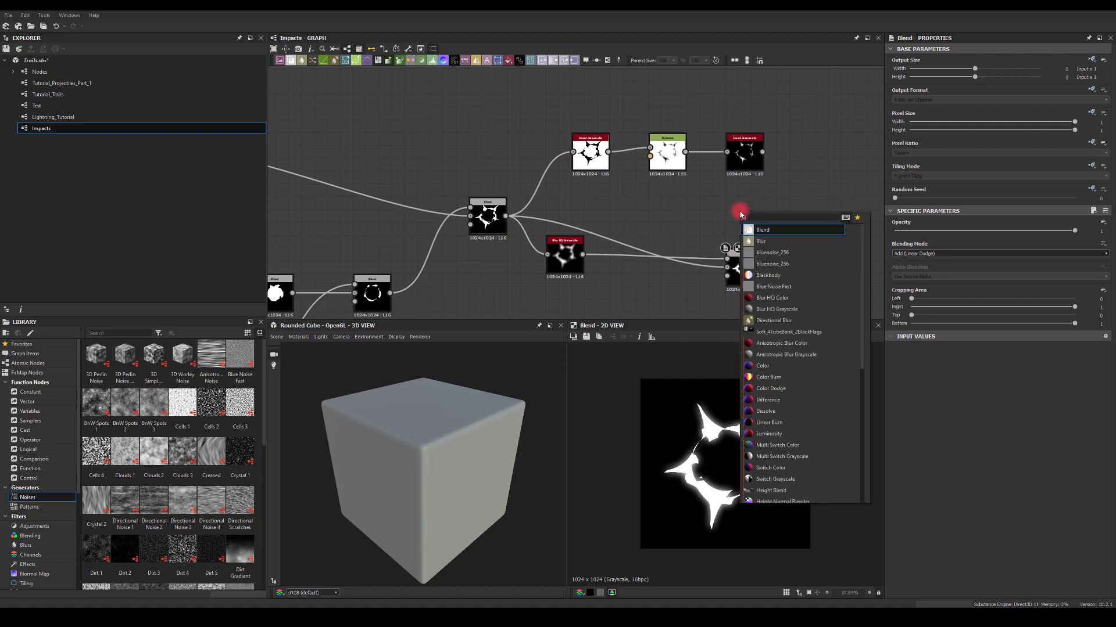
key("Return")
left_click(619, 251)
left_click_drag(583, 255, 782, 198)
left_click(749, 154)
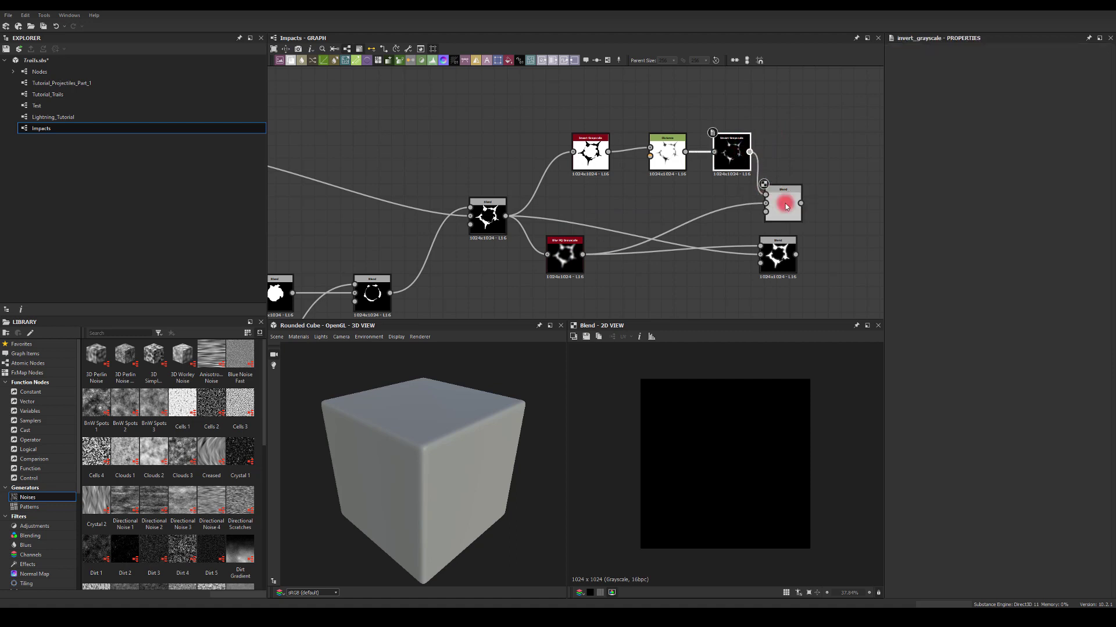
left_click(910, 254)
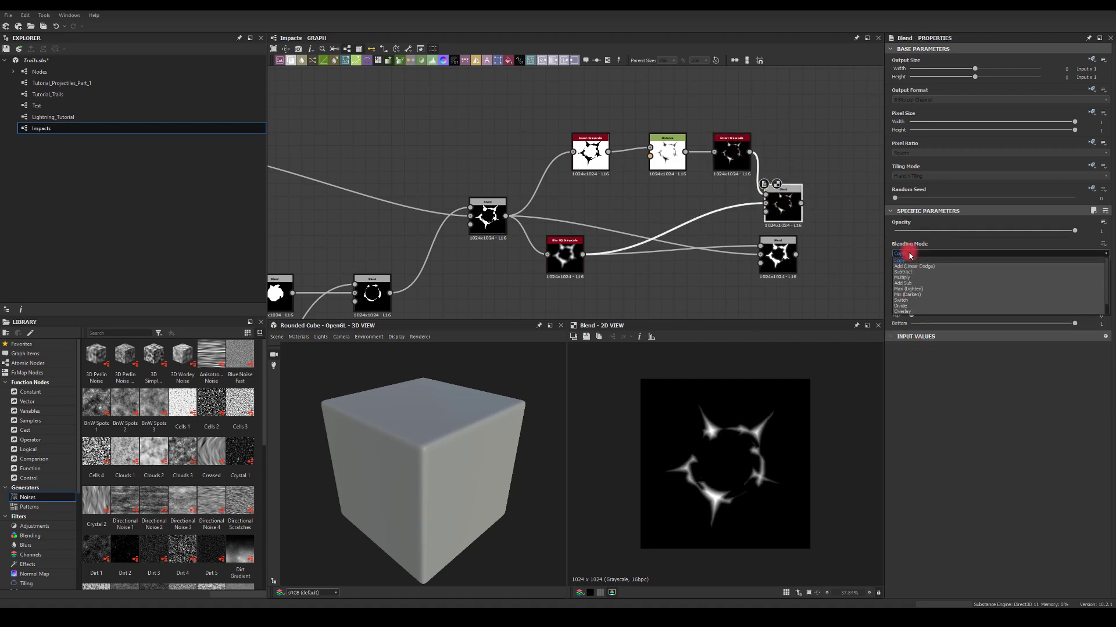
left_click(912, 265)
- Set the Distance node's Maximum Distance to about 26
middle_click_drag(815, 227, 760, 185)
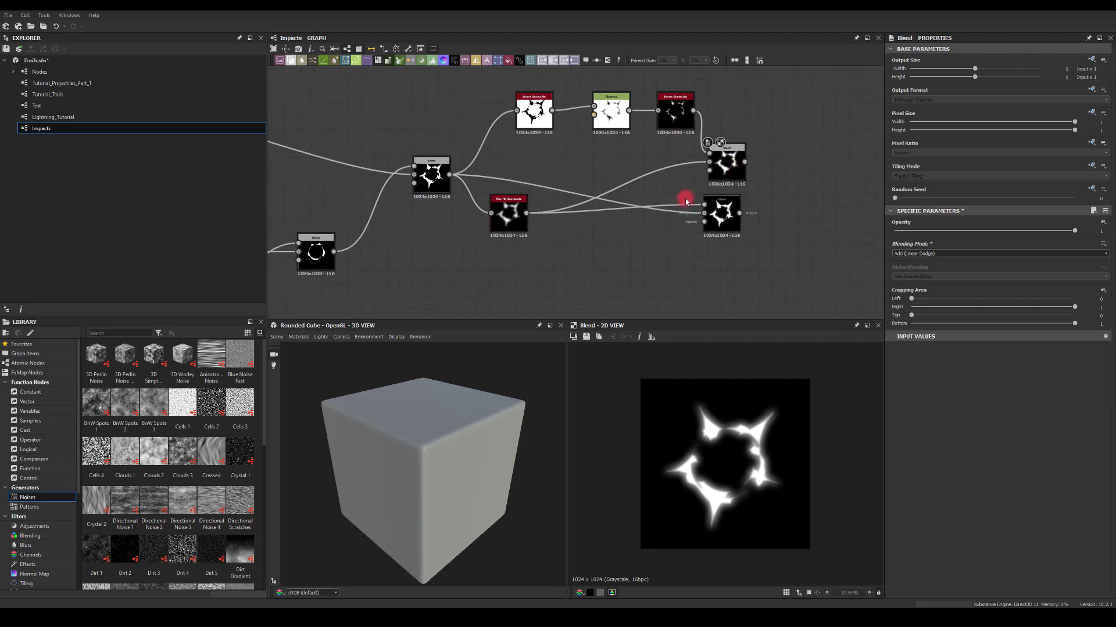
scroll(605, 146, "up", 2)
left_click(601, 116)
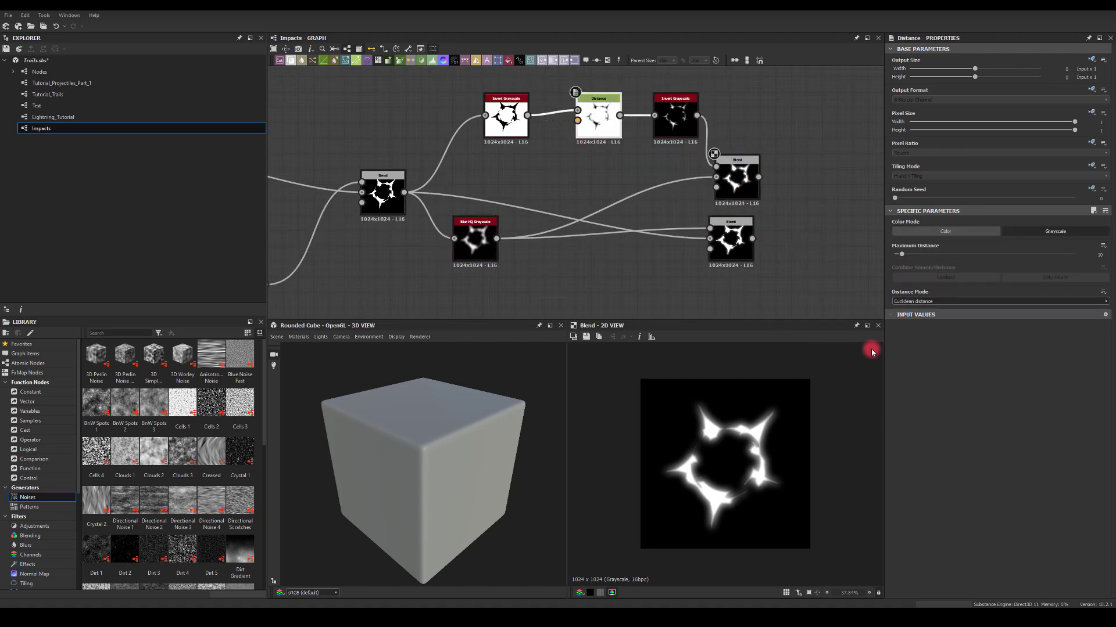
mouse_move(903, 256)
left_mouse_down()
mouse_move(939, 256)
mouse_move(896, 249)
mouse_move(929, 241)
mouse_move(911, 242)
left_mouse_up()
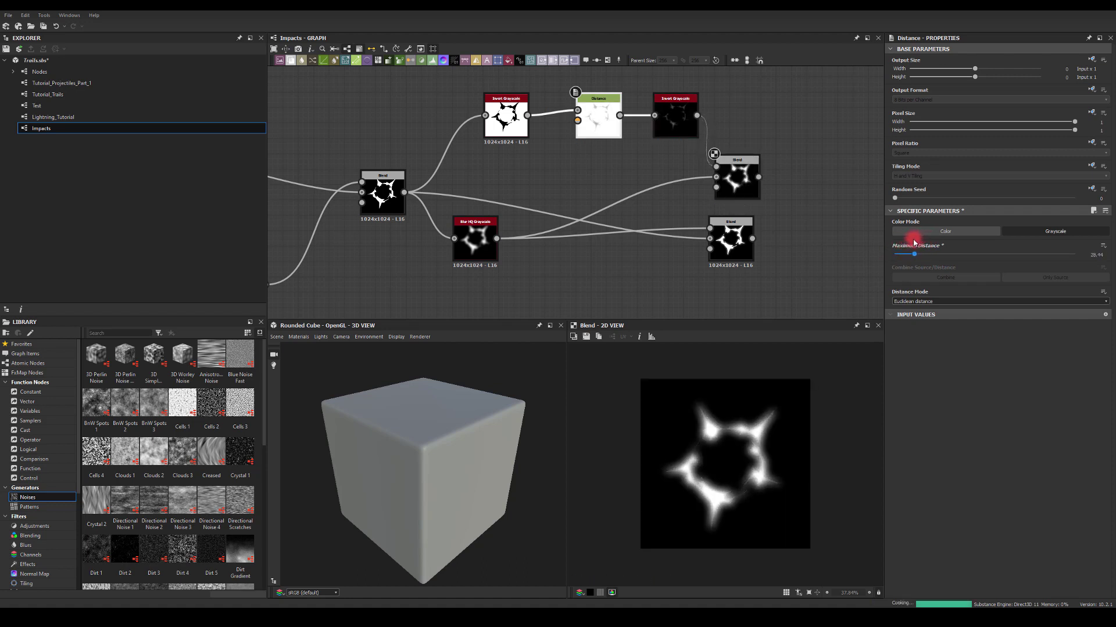
- Move the new Blend further along and insert a Histogram Scan node between the second Invert Grayscale and its foreground input
middle_click_drag(796, 137, 747, 188)
left_click_drag(696, 159, 869, 215)
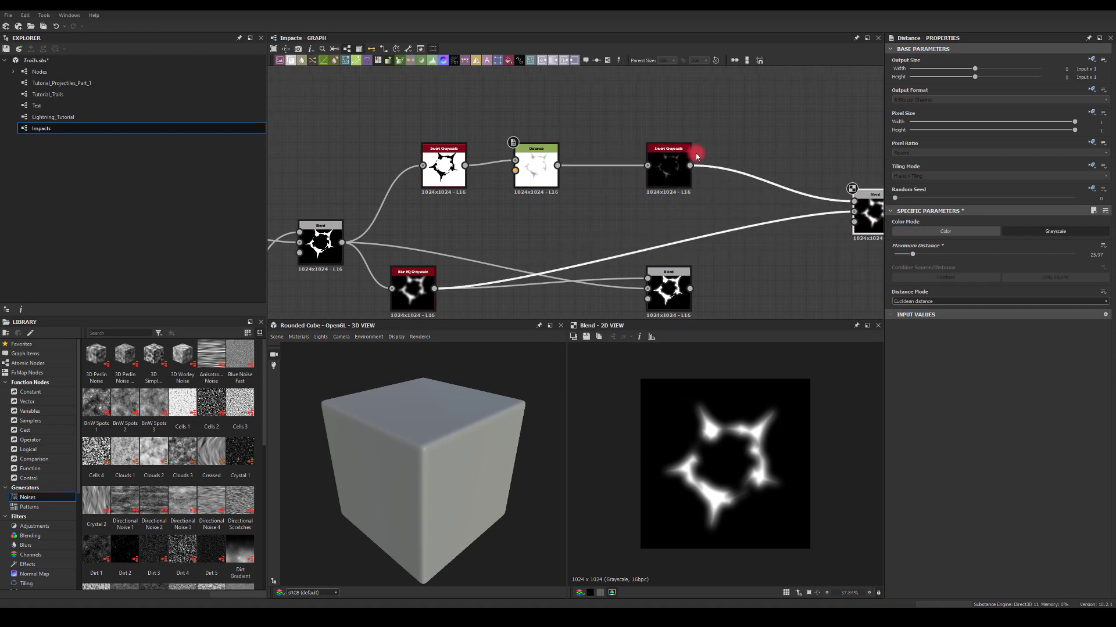
middle_click_drag(689, 107, 536, 99)
left_click_drag(538, 159, 605, 129)
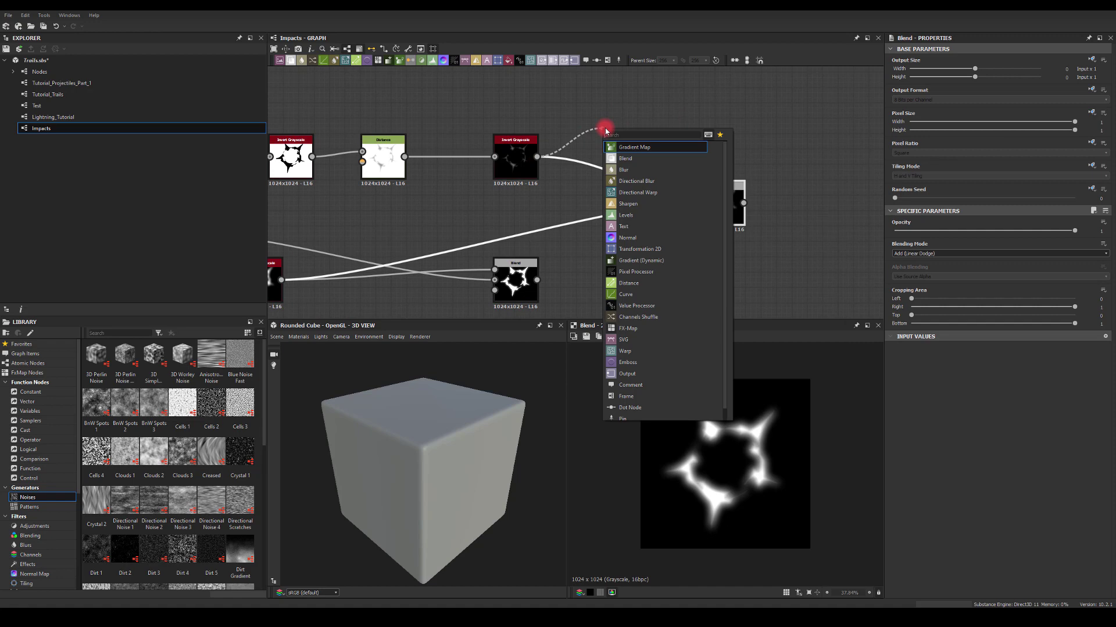
type("scan")
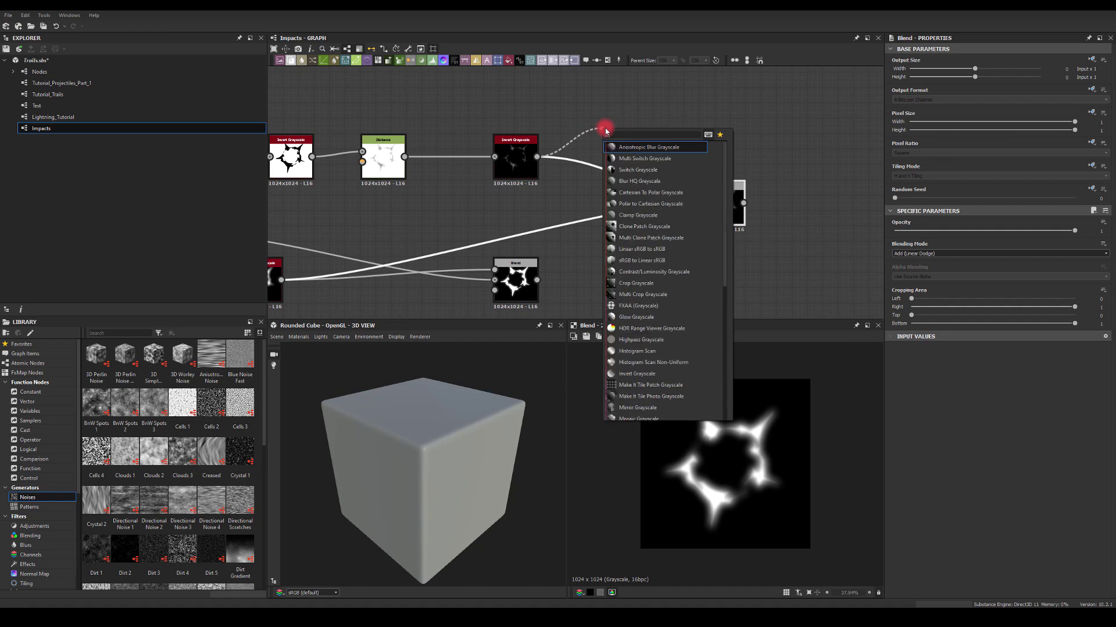
left_click(623, 194)
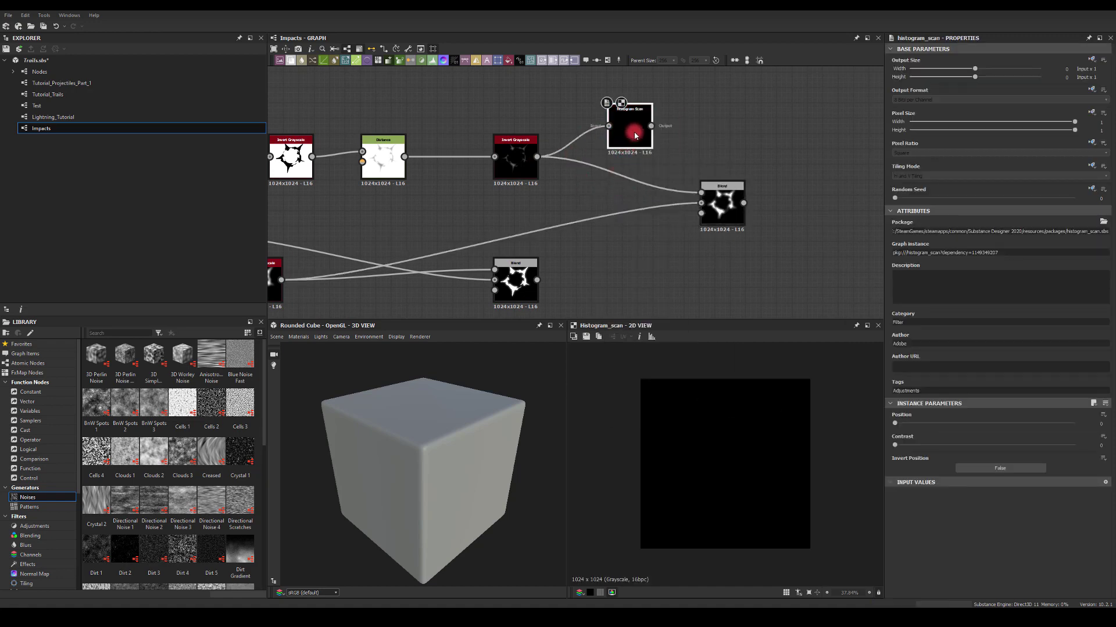
left_click_drag(651, 127, 701, 192)
double_click(713, 203)
- Set the Histogram Scan's Position to 0.83 and Contrast to 0.32
left_click(627, 125)
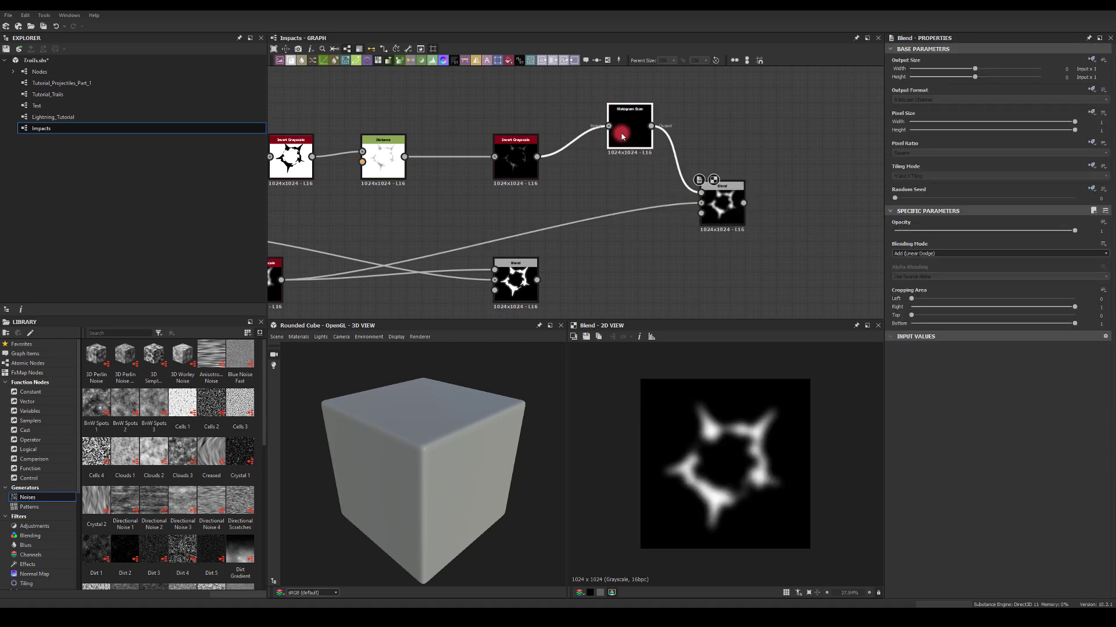
left_click_drag(893, 425, 1067, 412)
left_click_drag(902, 452, 952, 445)
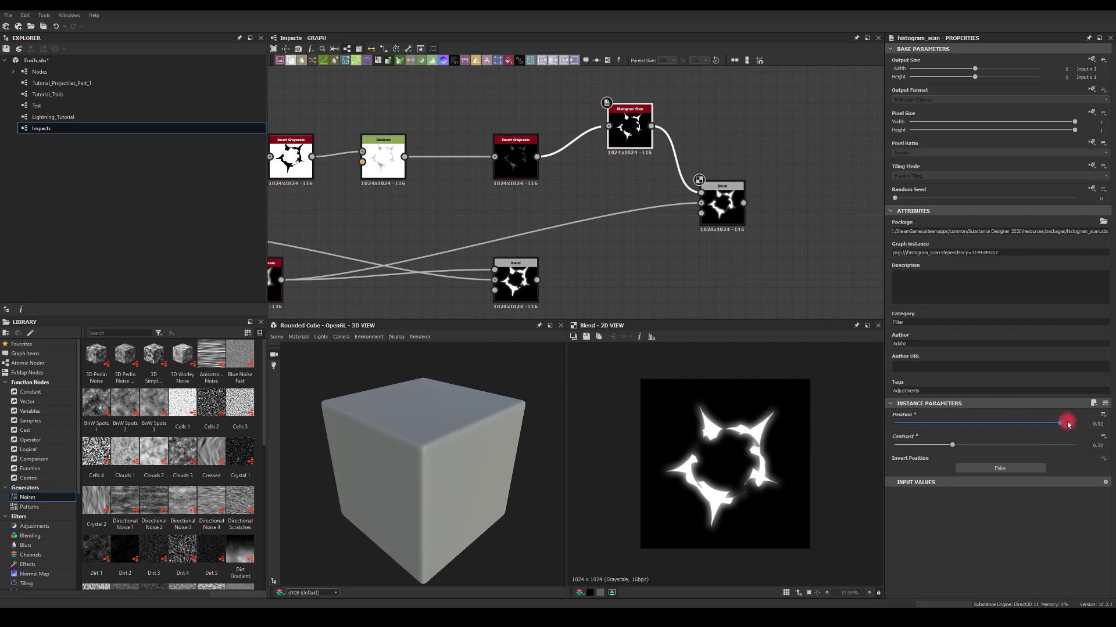
left_click_drag(1055, 424, 1044, 423)
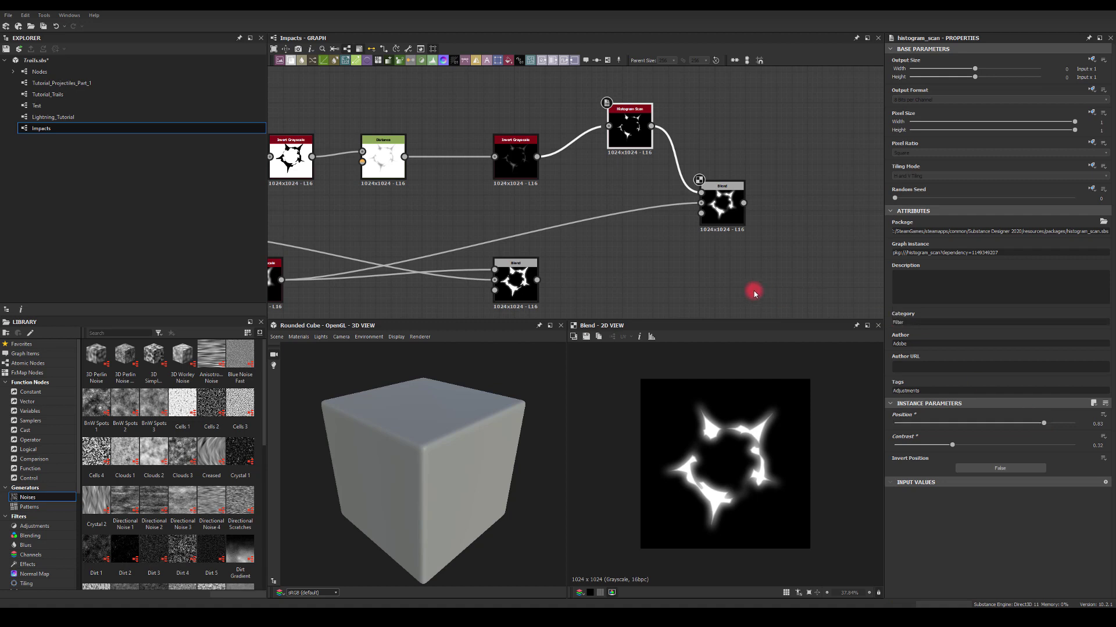
- Inspect the Histogram Scan Blend's result in the 2D view and move the first glow Blend closer to it
left_click(719, 203)
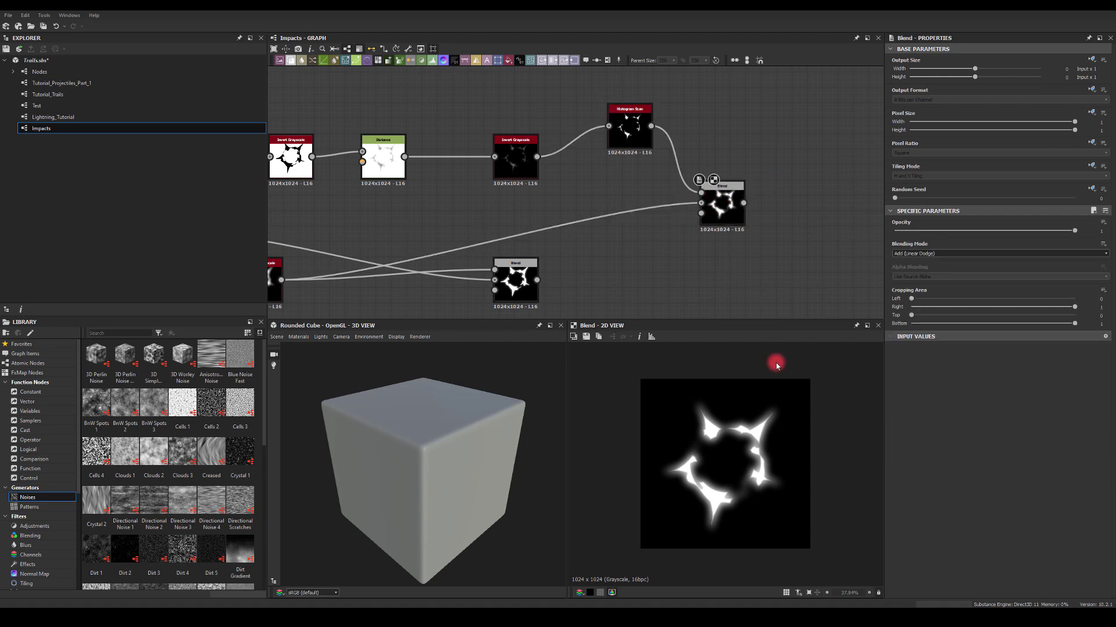
scroll(714, 456, "down", 4)
scroll(714, 456, "up", 5)
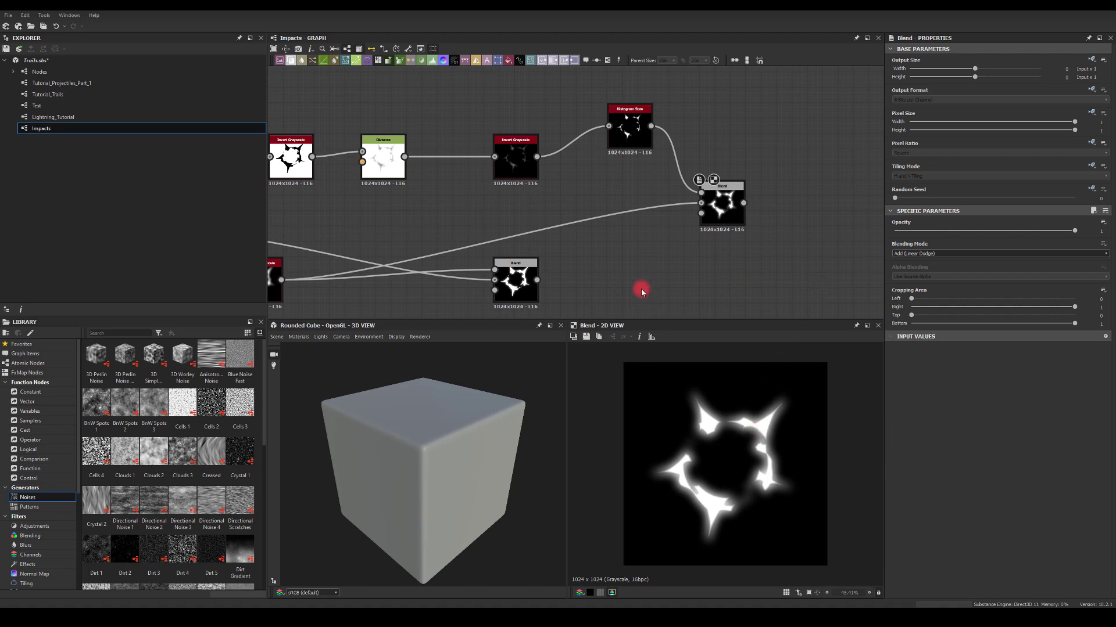
middle_click_drag(643, 293, 736, 224)
left_click_drag(628, 219, 742, 229)
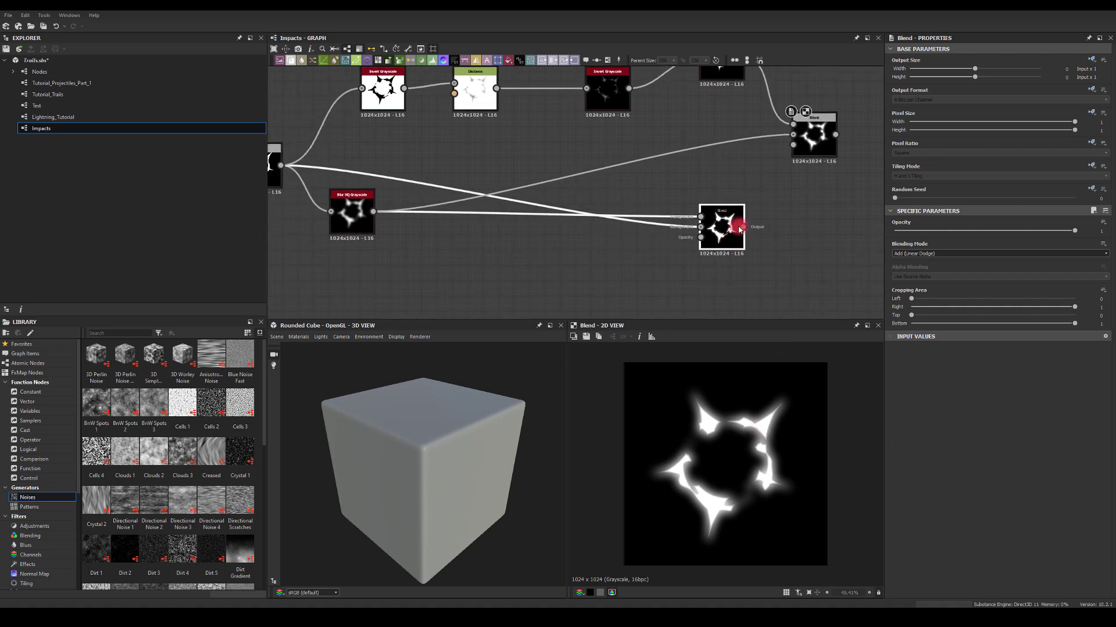
- Go back to the spikes' Splatter Circular node and try other Pattern Amount values
scroll(693, 202, "down", 4)
middle_click_drag(374, 170, 547, 121)
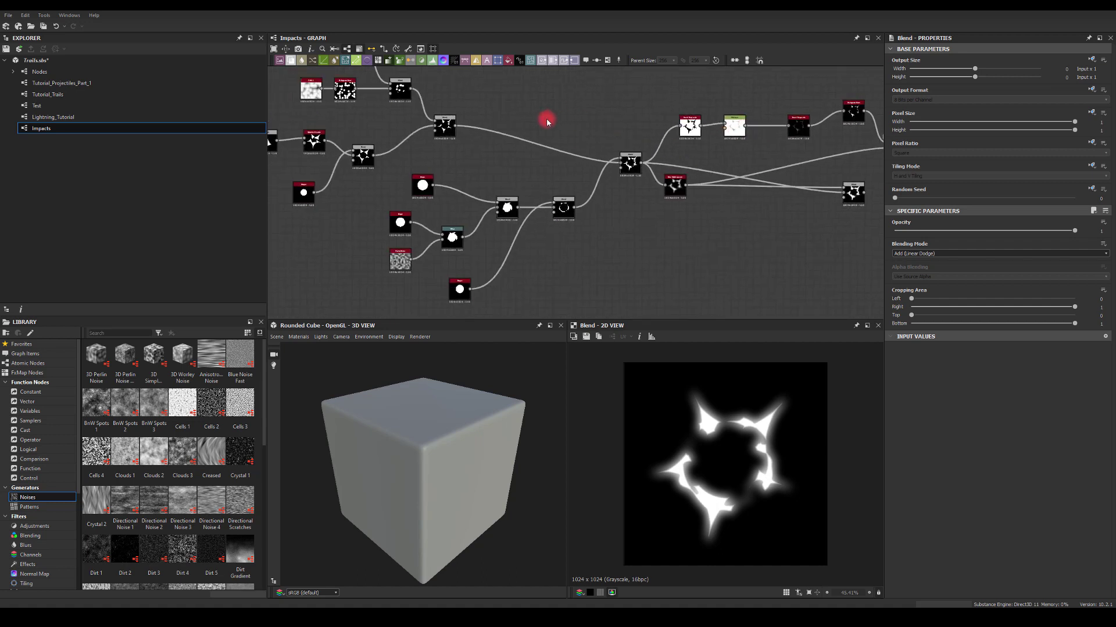
middle_click_drag(423, 168, 621, 224)
left_click(758, 422)
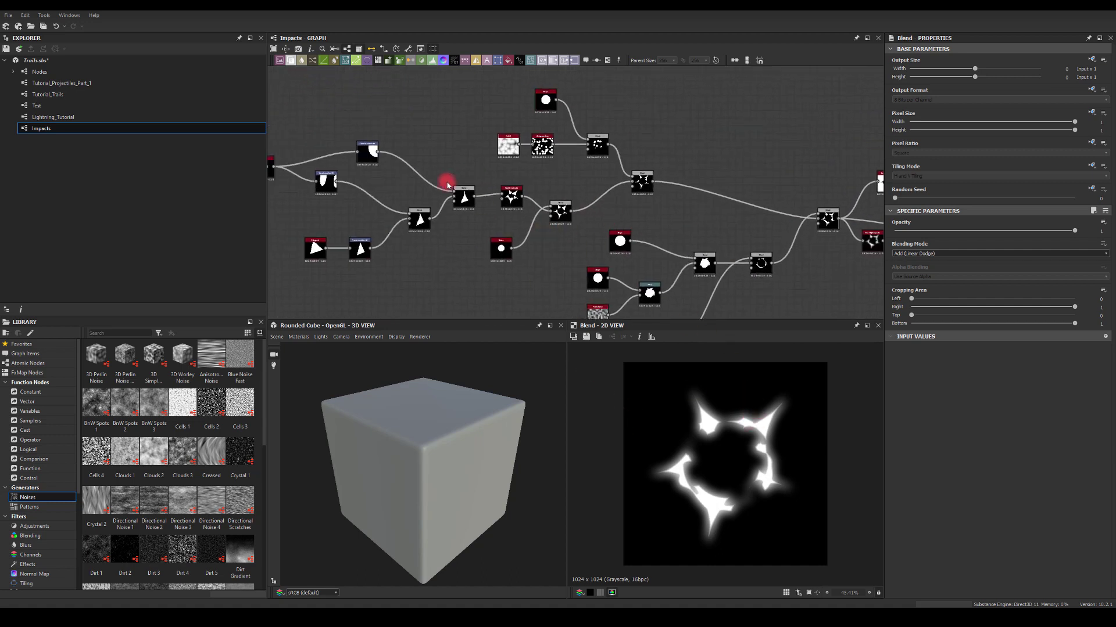
scroll(519, 184, "up", 3)
left_click(511, 195)
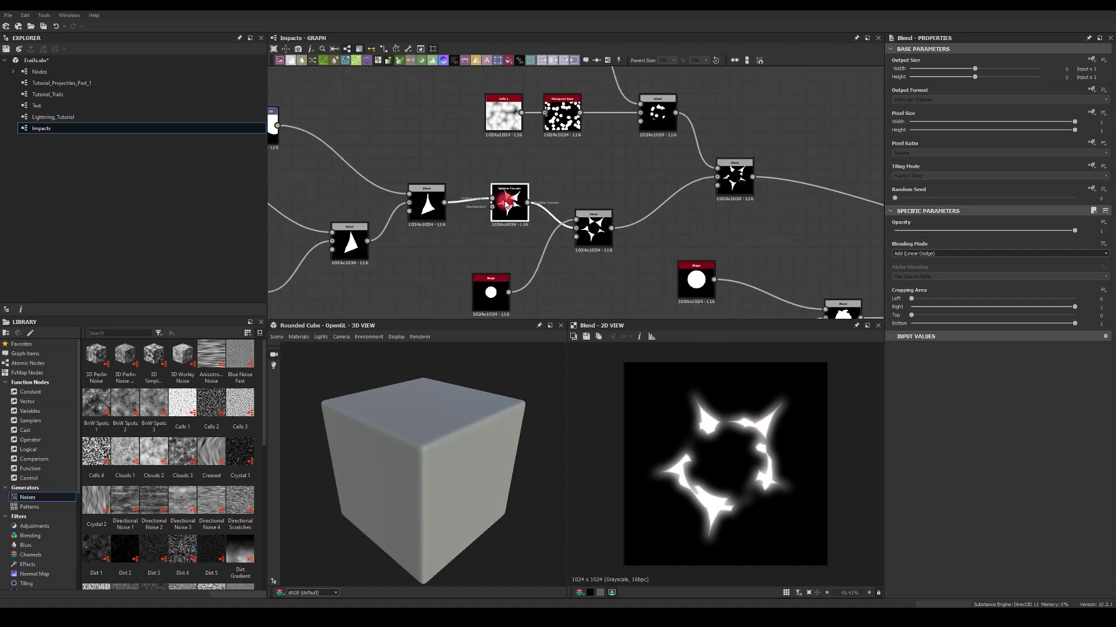
left_click(928, 432)
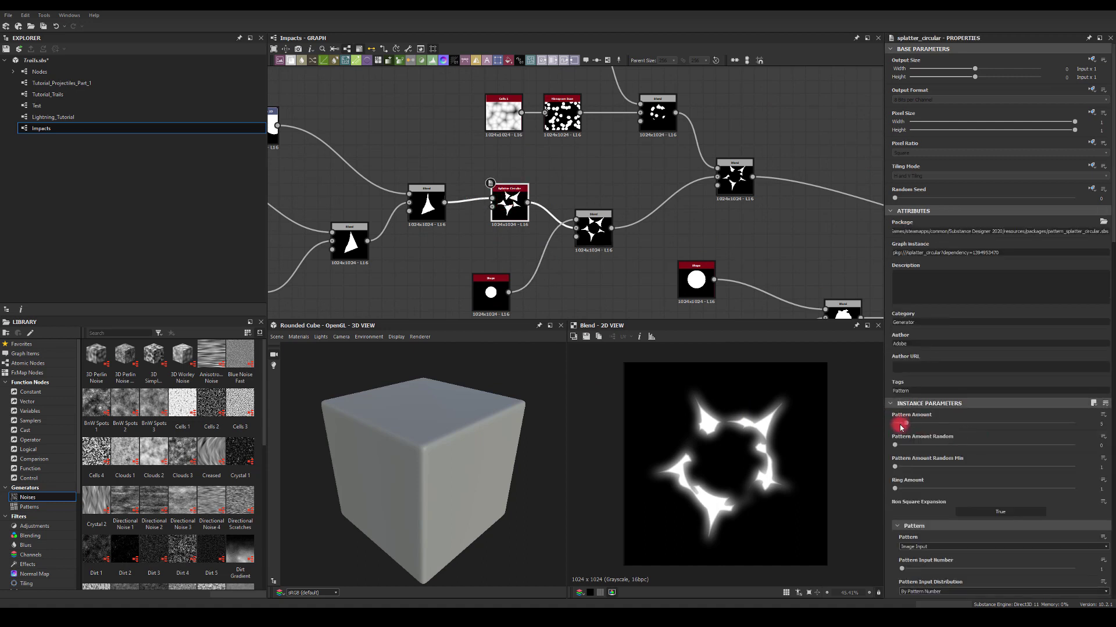
left_click_drag(908, 426, 906, 424)
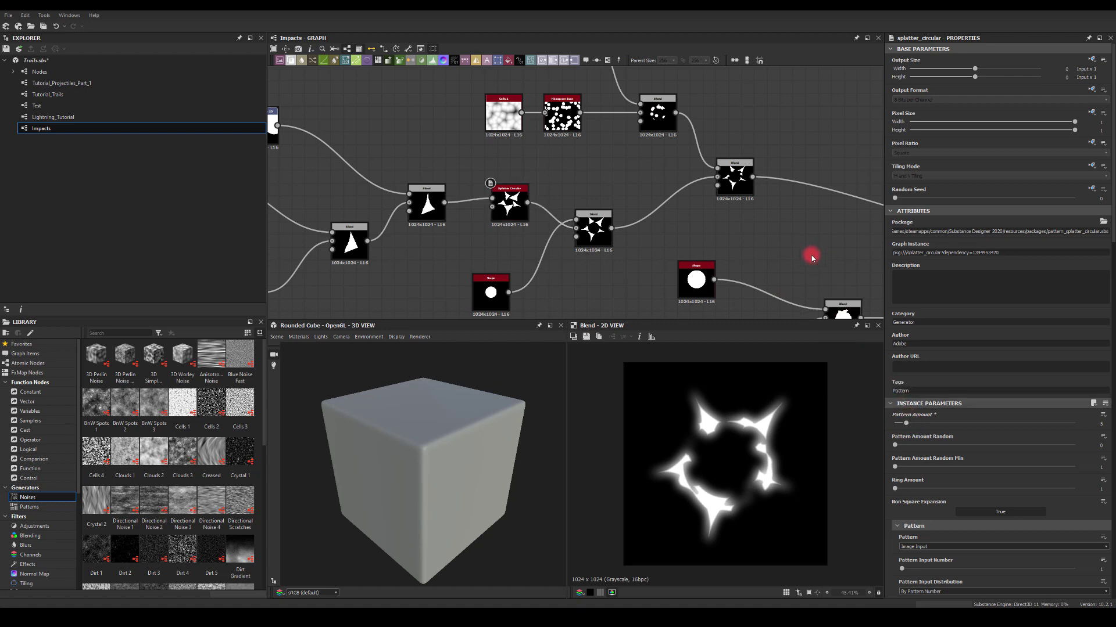
- Place the first glow Blend directly beneath the Blend fed by the Histogram Scan
middle_click_drag(812, 251, 668, 236)
scroll(667, 236, "down", 5)
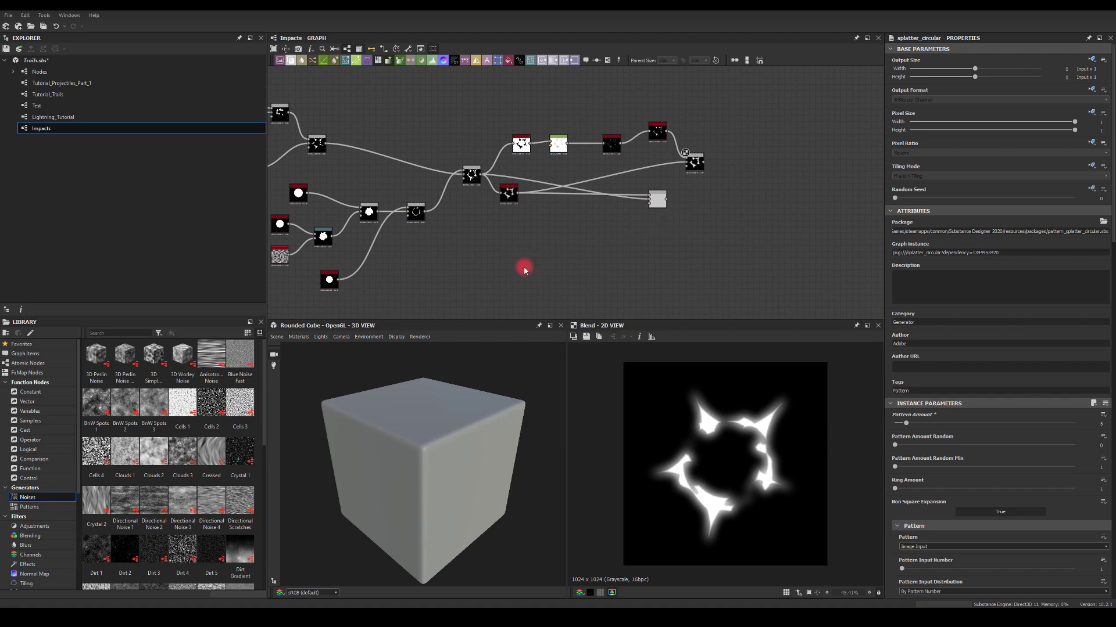
middle_click_drag(511, 277, 540, 264)
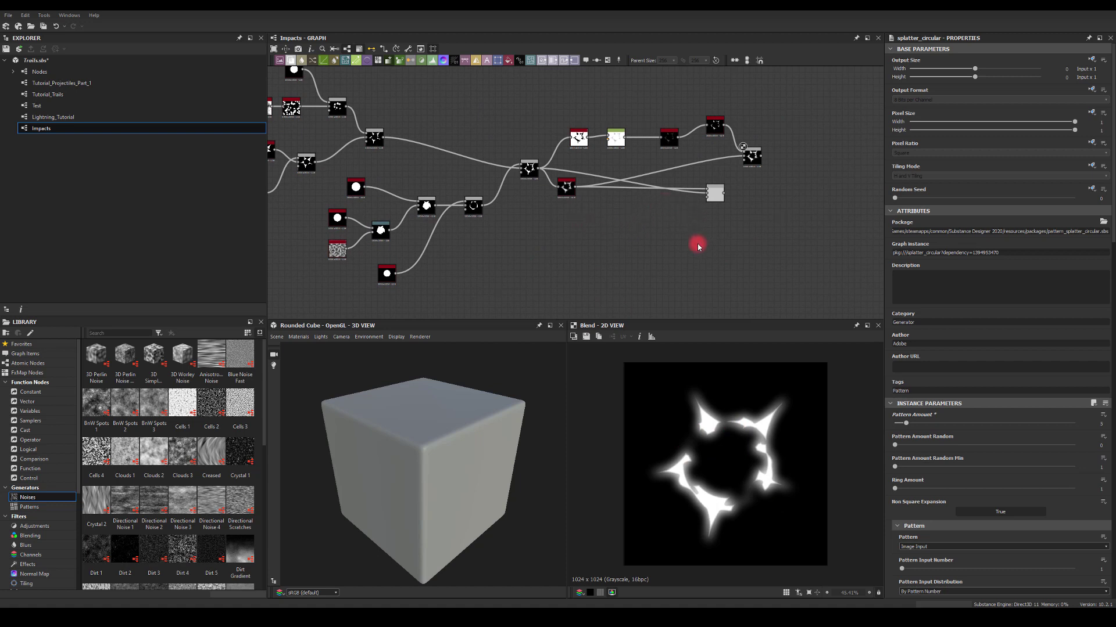
left_click_drag(714, 193, 749, 182)
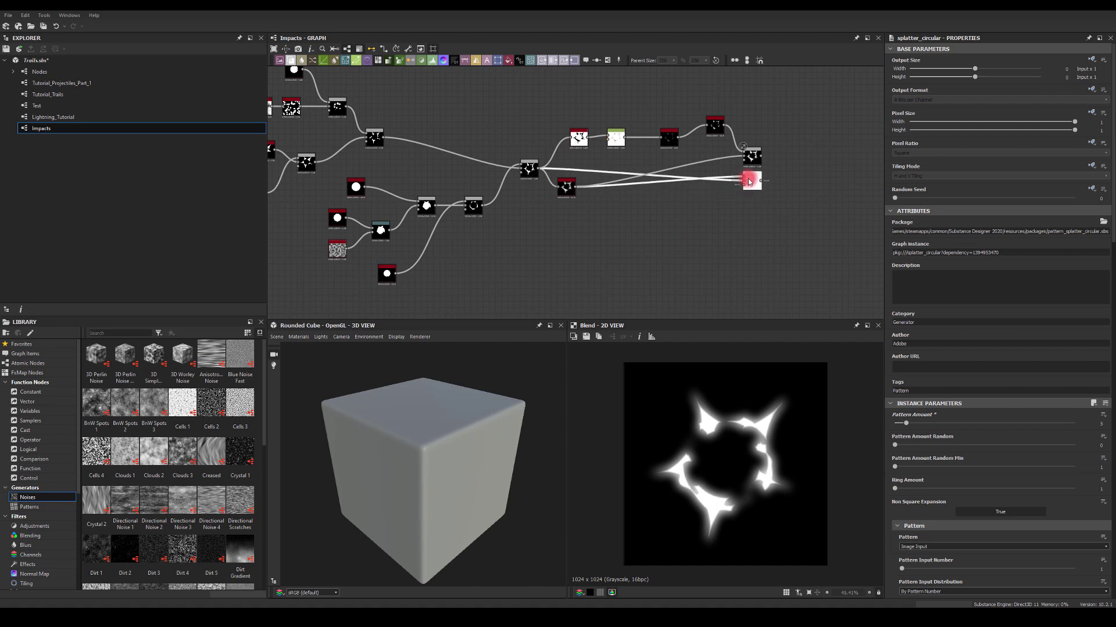
middle_click_drag(734, 228, 716, 262)
scroll(720, 228, "up", 3)
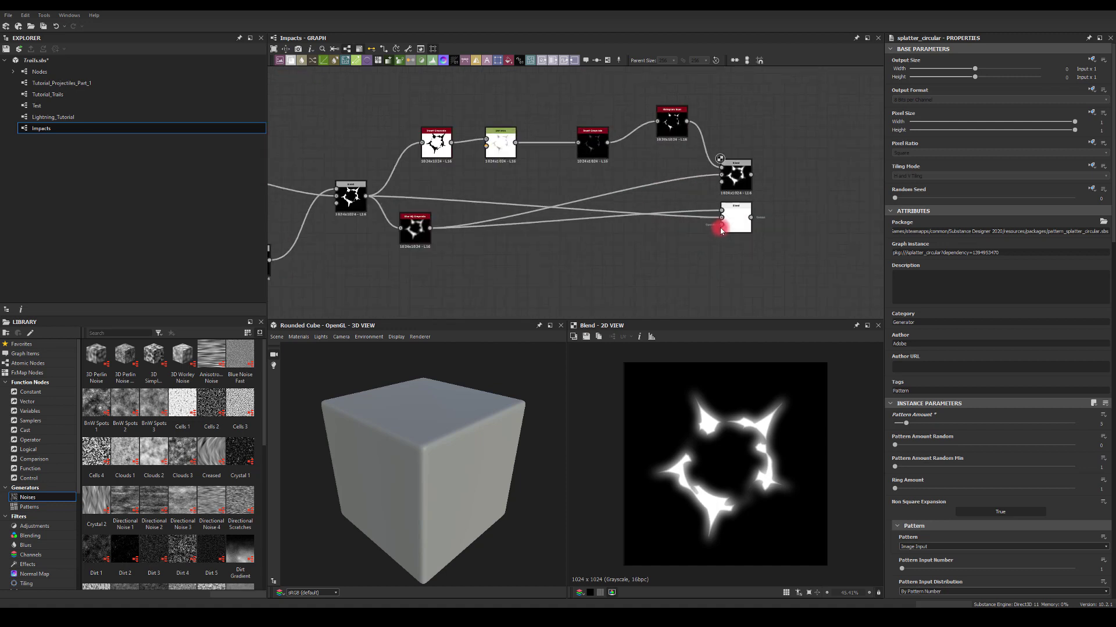